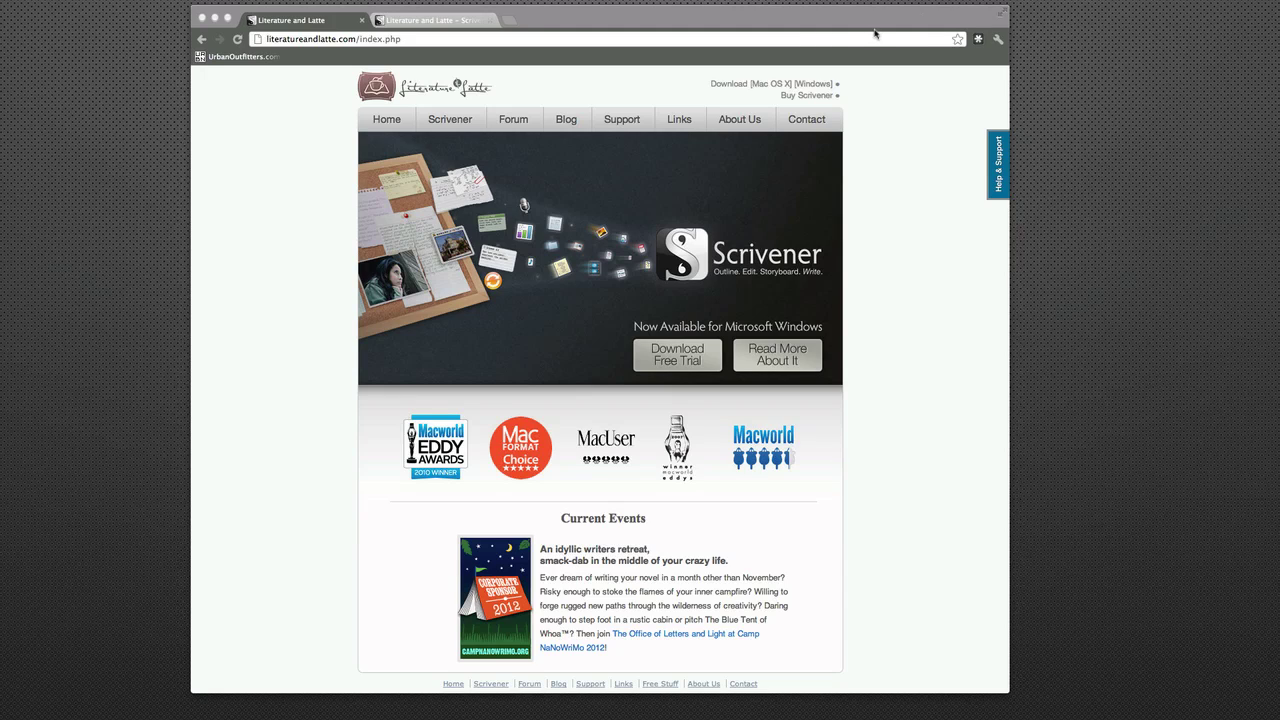
Step: Switch Chrome to the Scrivener 2 for Mac OS X product page (scrivener.php)
{"action": "left_click", "coordinate": [438, 21]}
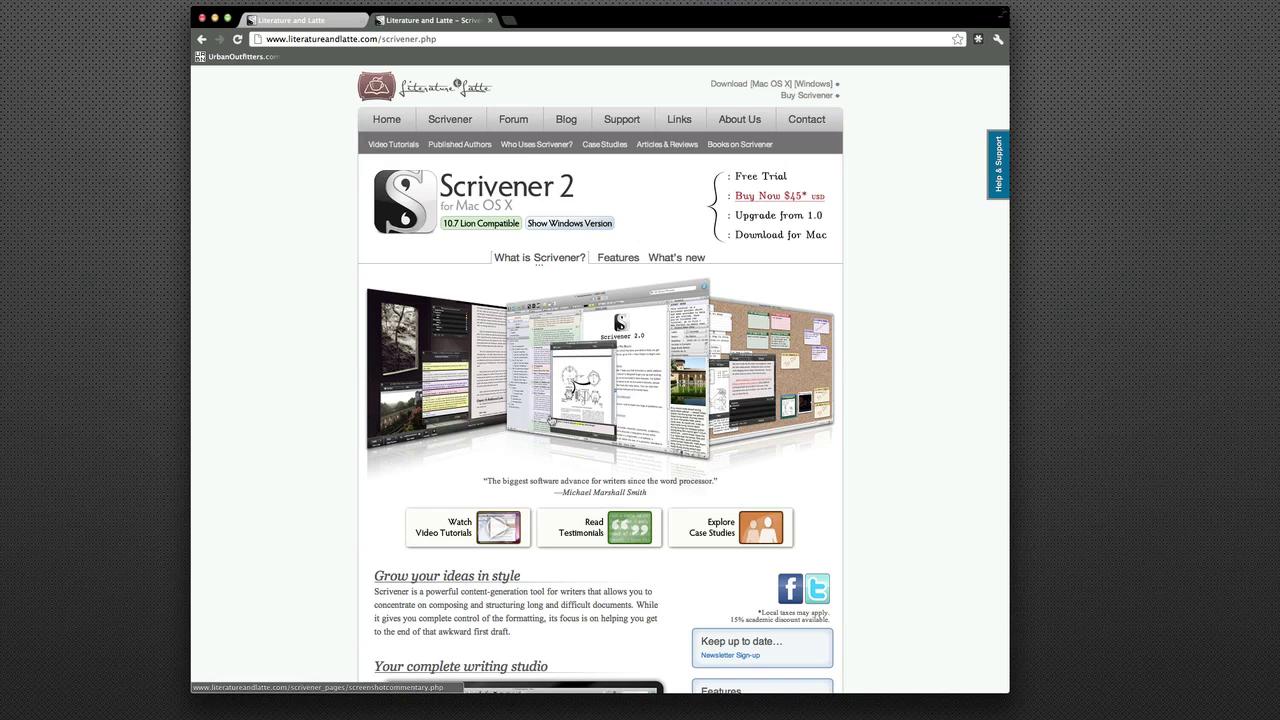
Step: Open the Scrivener Tutorial Videos page from 'Watch Video Tutorials'
{"action": "left_click", "coordinate": [449, 533]}
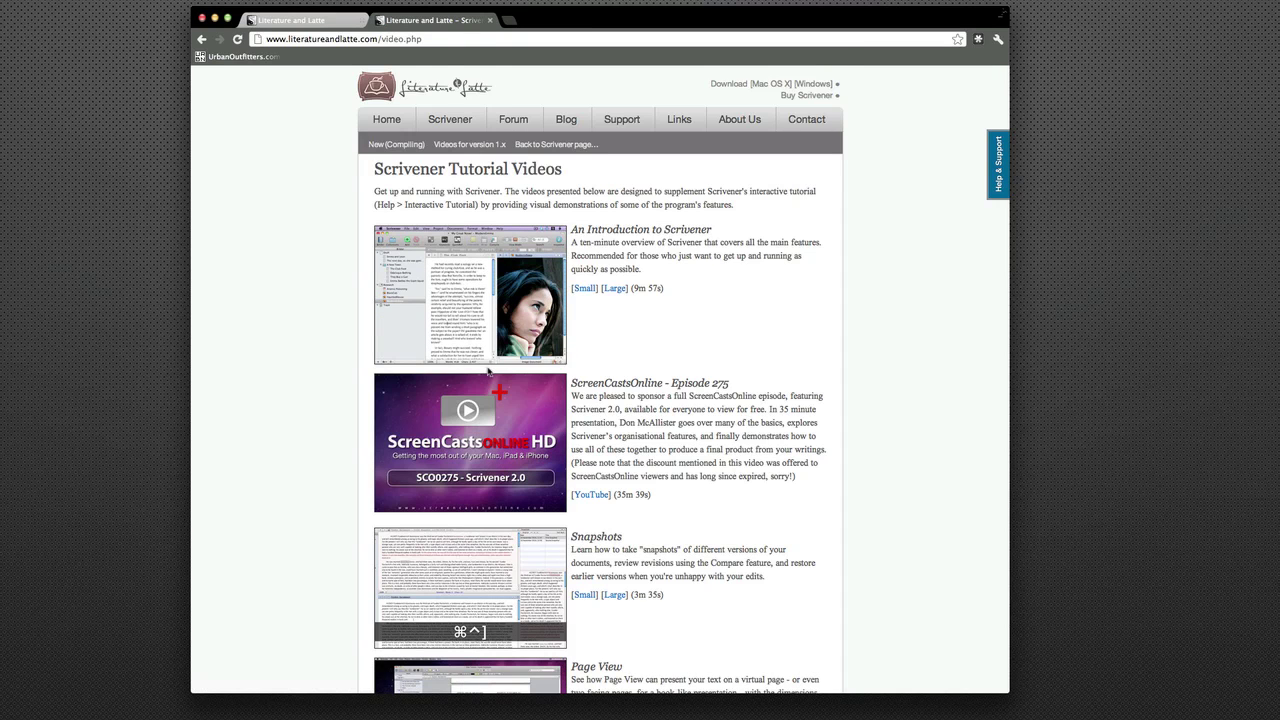
Step: Scroll the tutorial video list down to the Compiling Using Presets videos
{"action": "scroll", "coordinate": [488, 371], "scroll_direction": "down", "scroll_amount": 6}
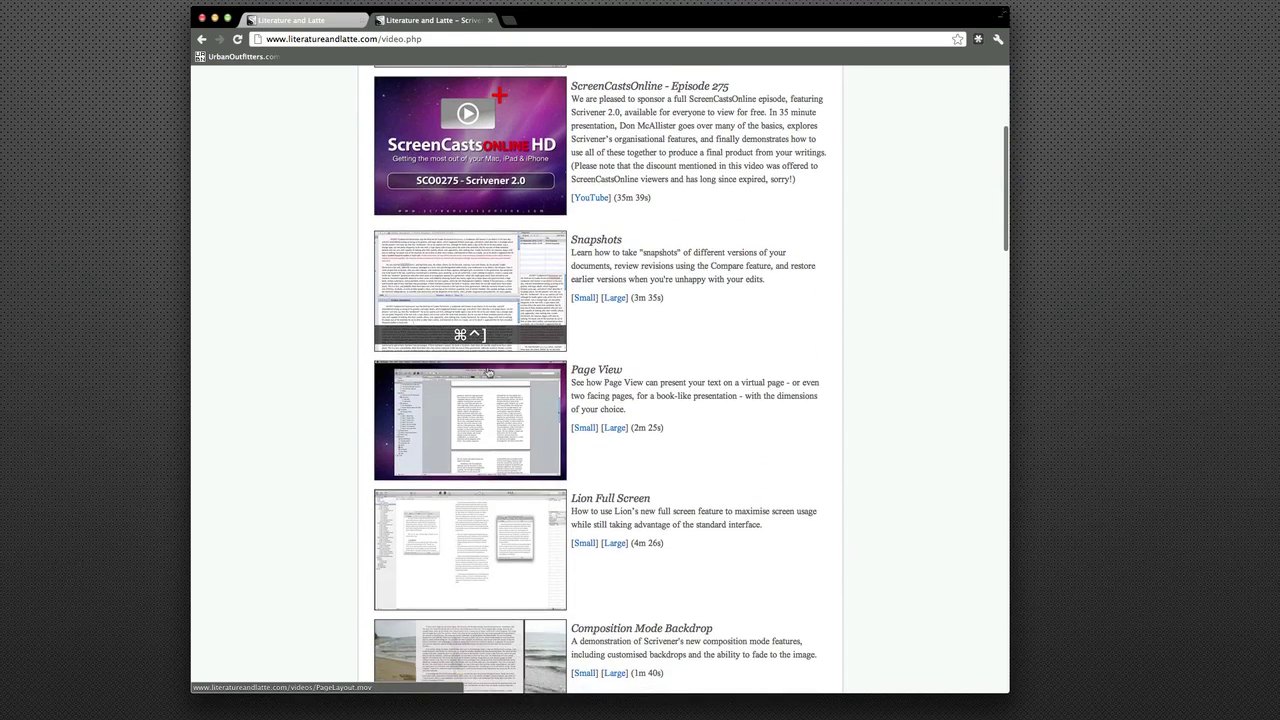
{"action": "scroll", "coordinate": [488, 371], "scroll_direction": "down", "scroll_amount": 9}
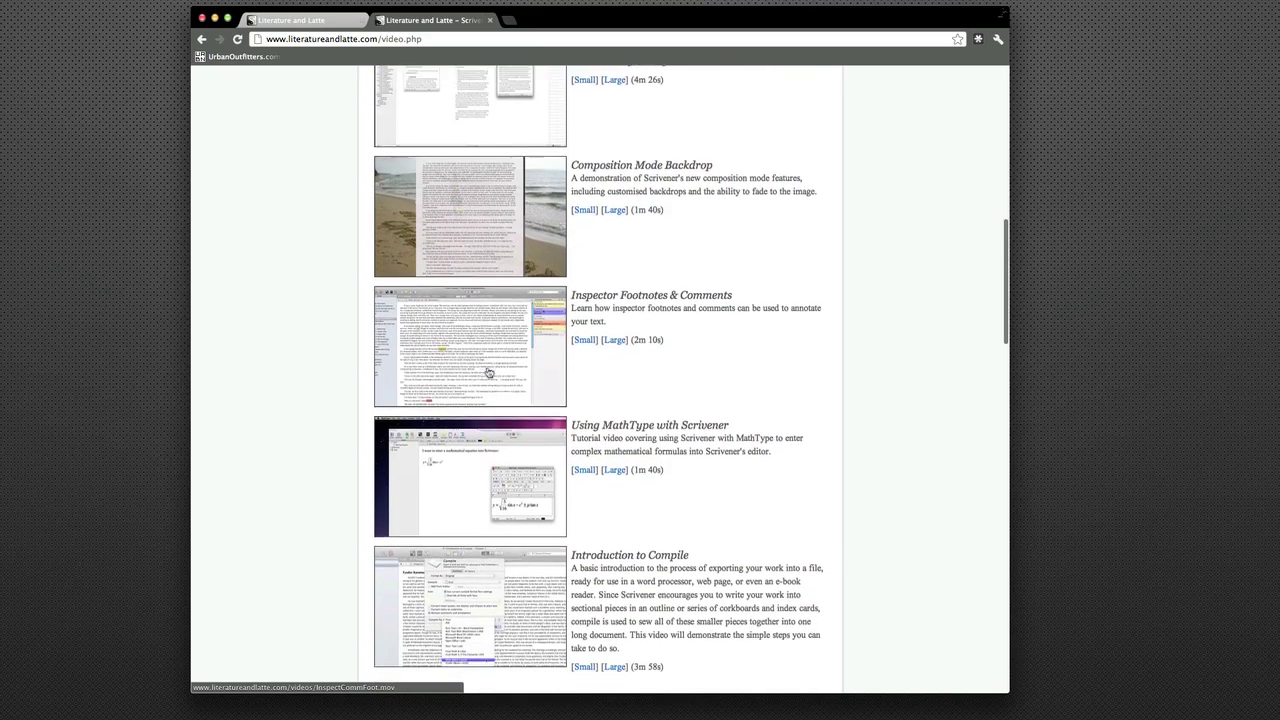
{"action": "scroll", "coordinate": [488, 371], "scroll_direction": "down", "scroll_amount": 4}
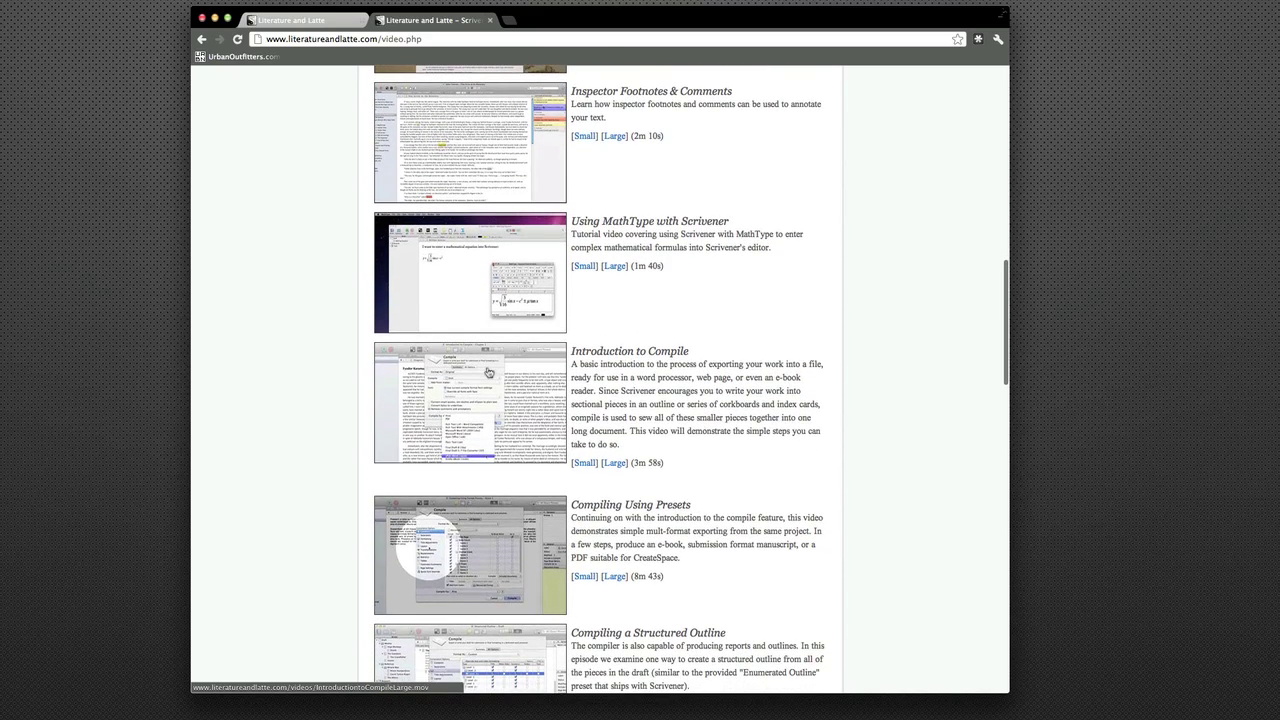
{"action": "scroll", "coordinate": [488, 371], "scroll_direction": "down", "scroll_amount": 4}
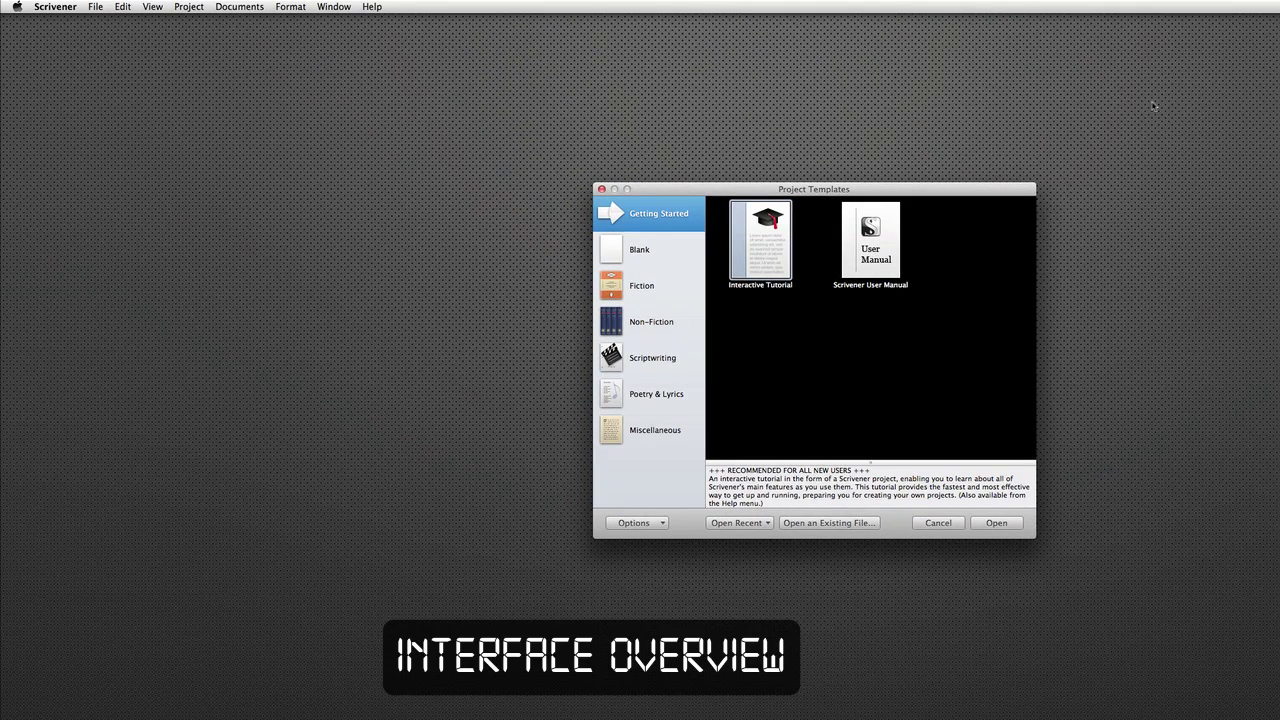
Step: Browse the Blank, Fiction and Non-Fiction project template categories
{"action": "left_click", "coordinate": [687, 269]}
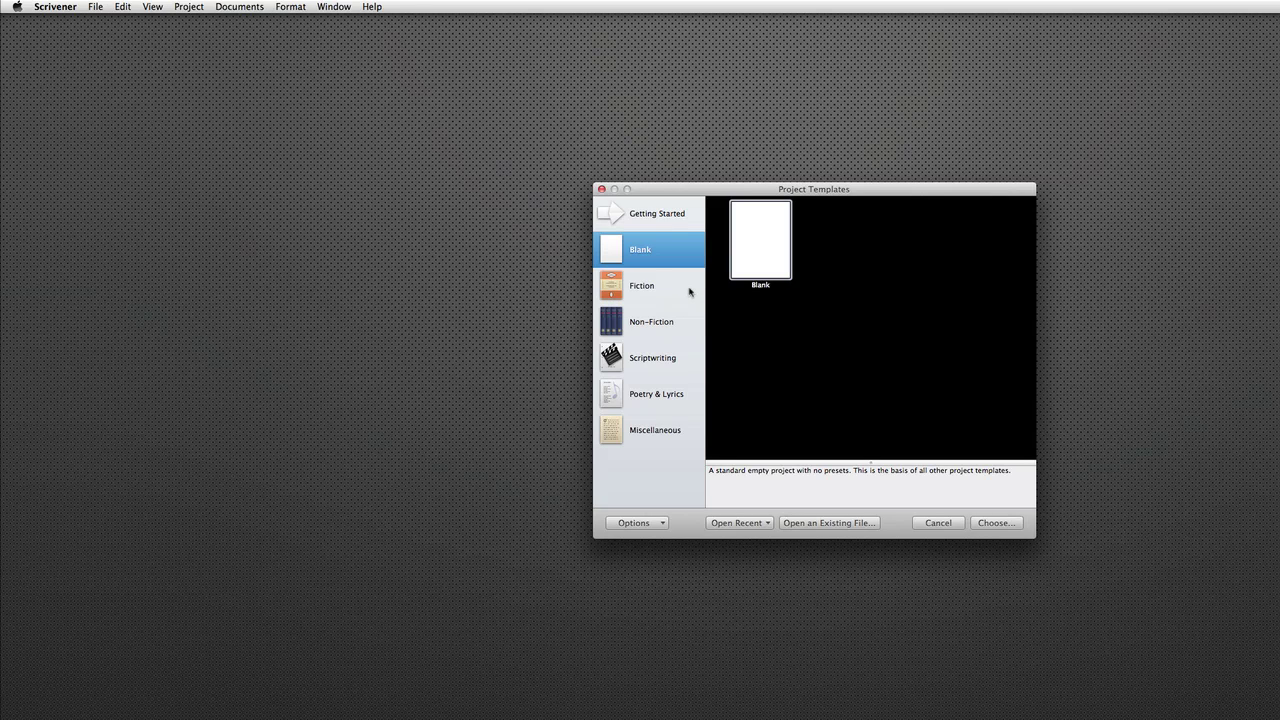
{"action": "left_click", "coordinate": [689, 291]}
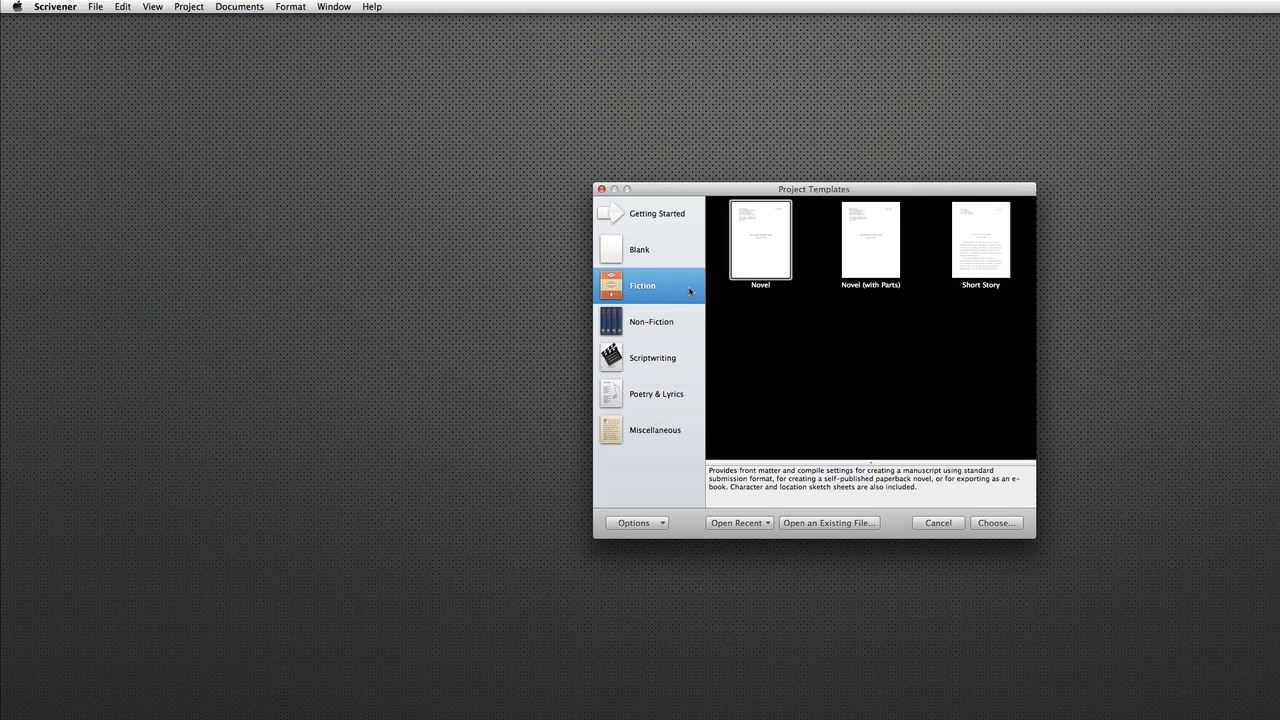
{"action": "left_click", "coordinate": [680, 337]}
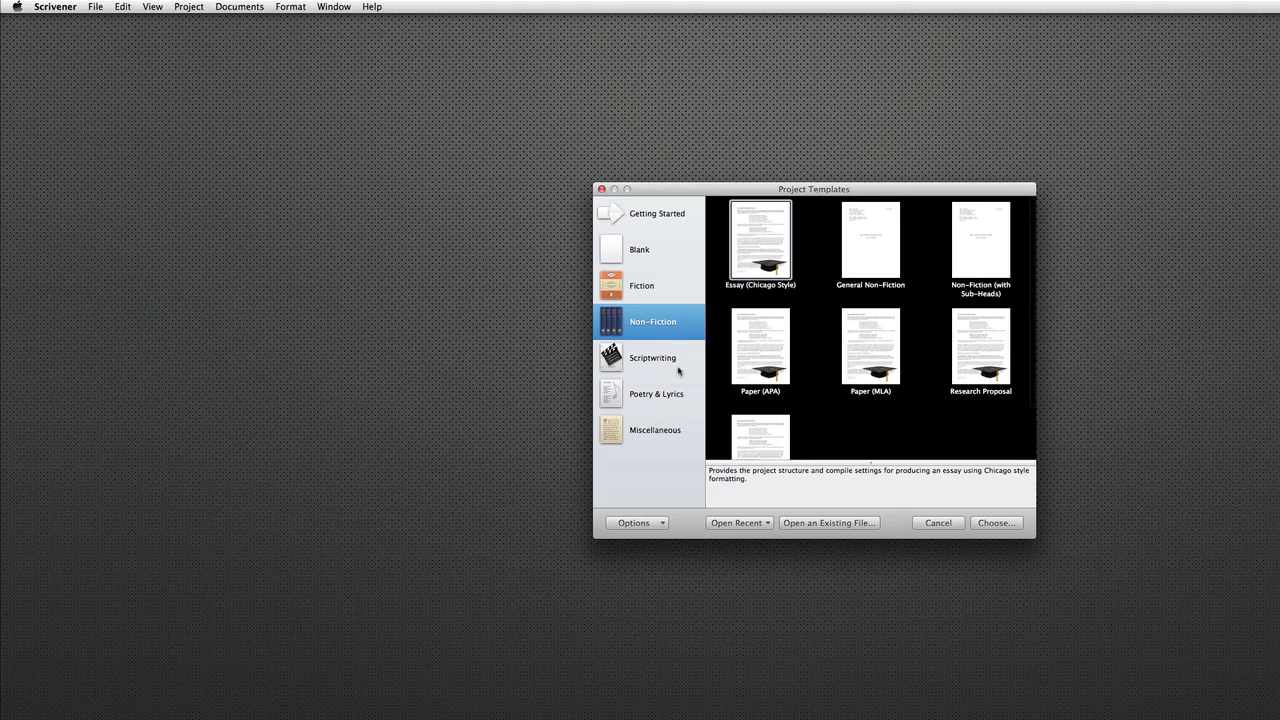
{"action": "scroll", "coordinate": [753, 338], "scroll_direction": "down", "scroll_amount": 3}
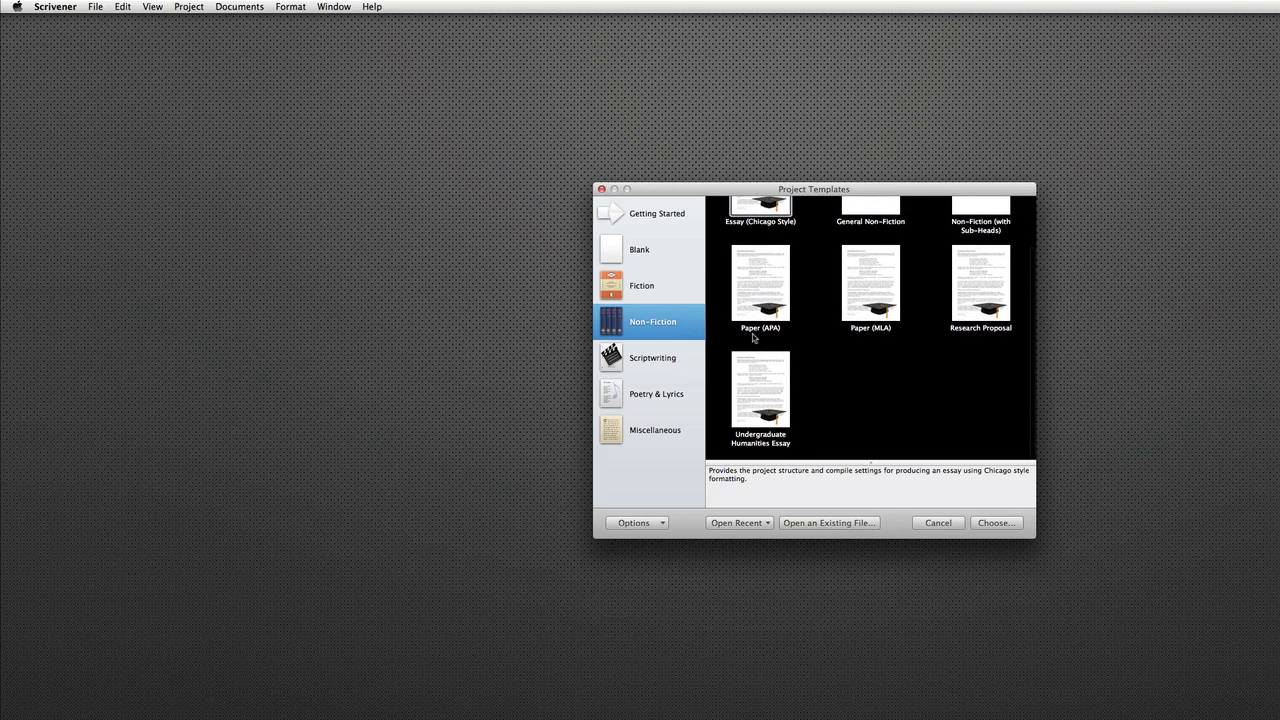
{"action": "scroll", "coordinate": [753, 338], "scroll_direction": "up", "scroll_amount": 3}
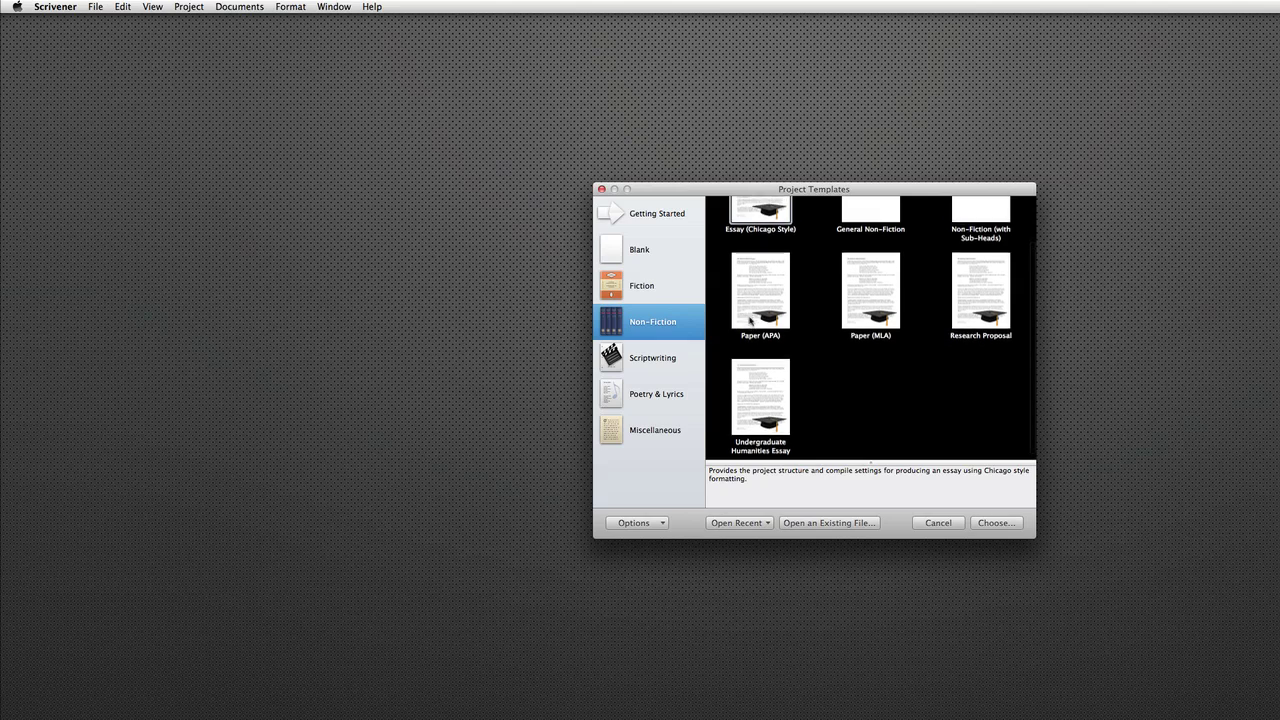
Step: Browse the Scriptwriting, Poetry & Lyrics and Miscellaneous template categories
{"action": "left_click", "coordinate": [684, 357]}
{"action": "scroll", "coordinate": [858, 275], "scroll_direction": "down", "scroll_amount": 2}
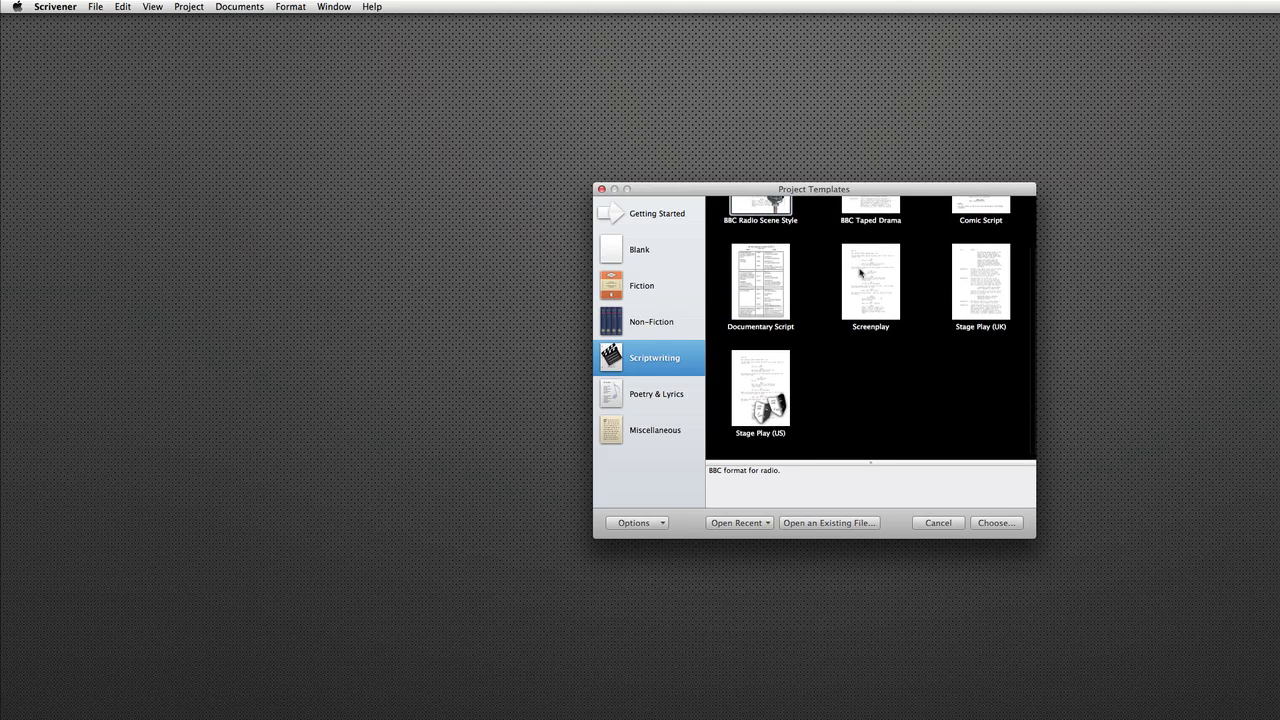
{"action": "scroll", "coordinate": [860, 272], "scroll_direction": "up", "scroll_amount": 2}
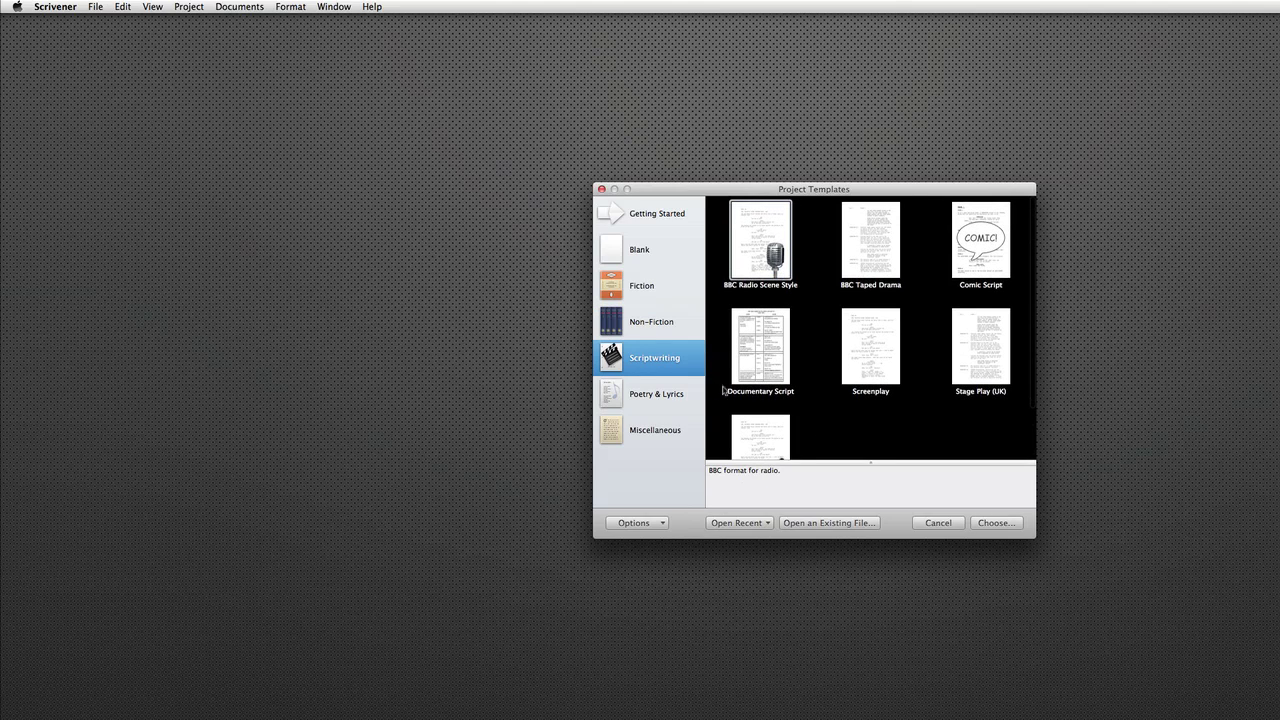
{"action": "left_click", "coordinate": [695, 394]}
{"action": "left_click", "coordinate": [680, 440]}
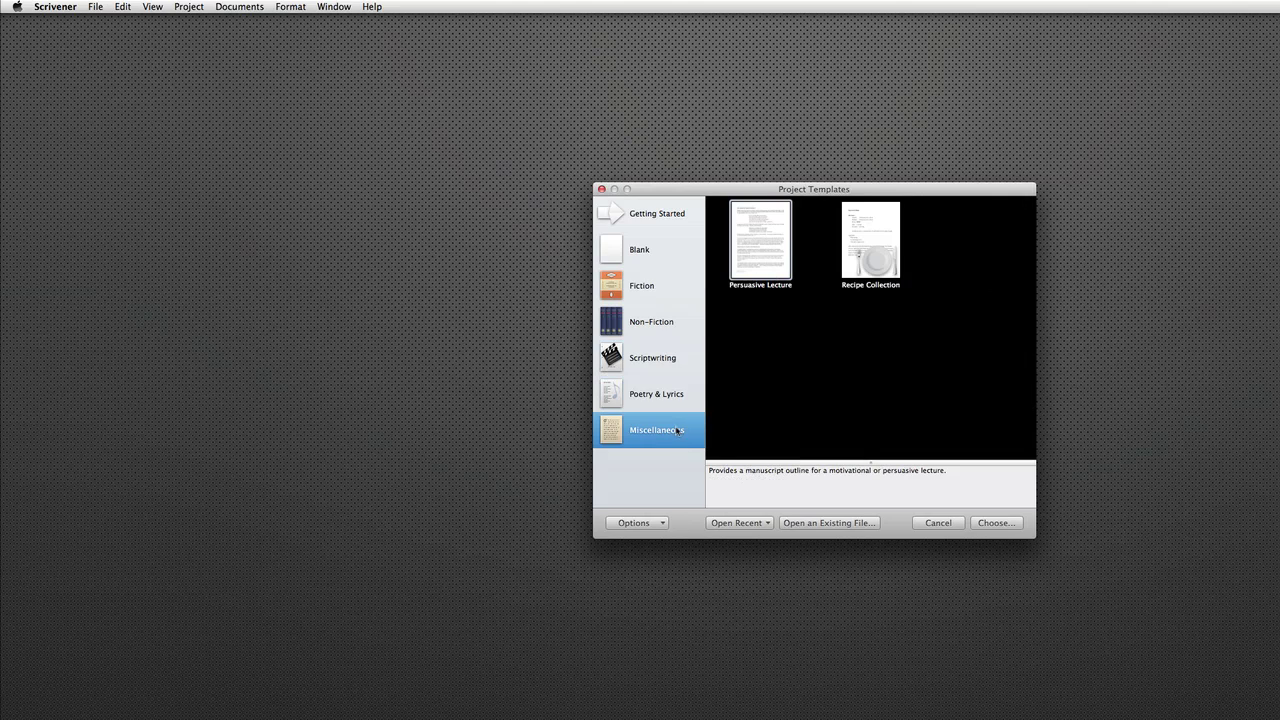
Step: Start a new project from the Blank template, naming it Test
{"action": "left_click", "coordinate": [655, 280]}
{"action": "left_click", "coordinate": [652, 259]}
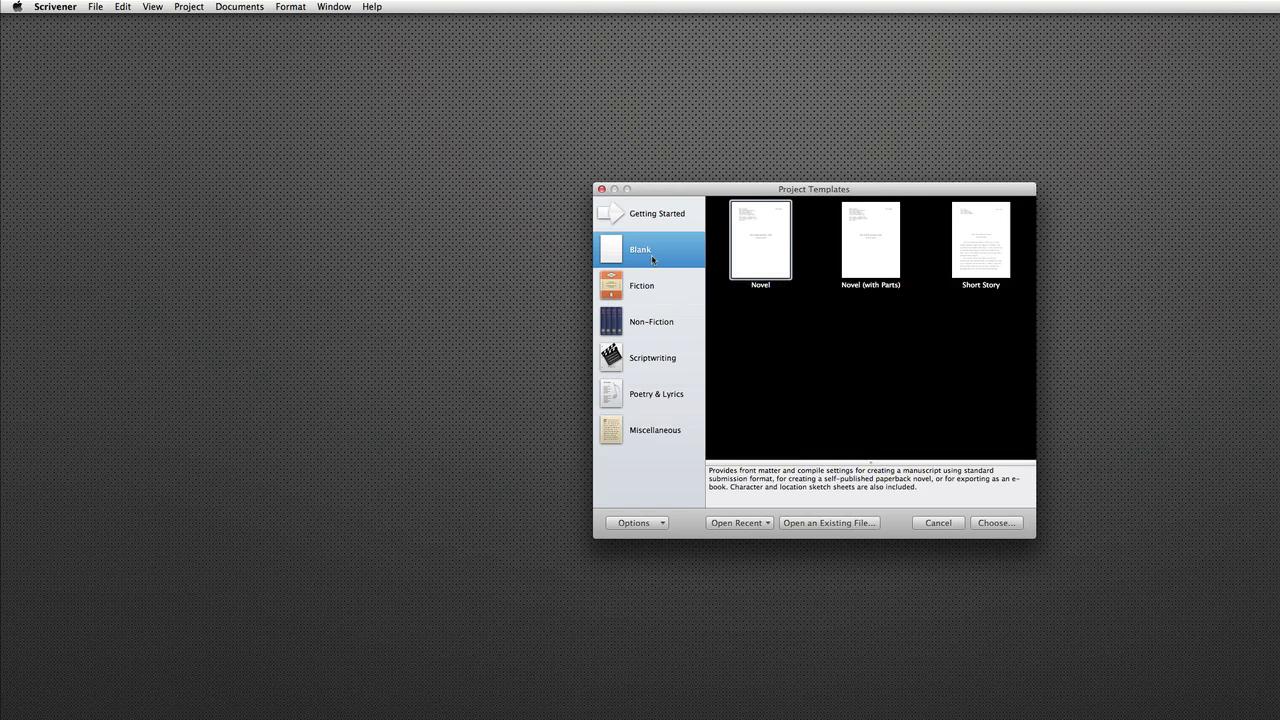
{"action": "double_click", "coordinate": [748, 276]}
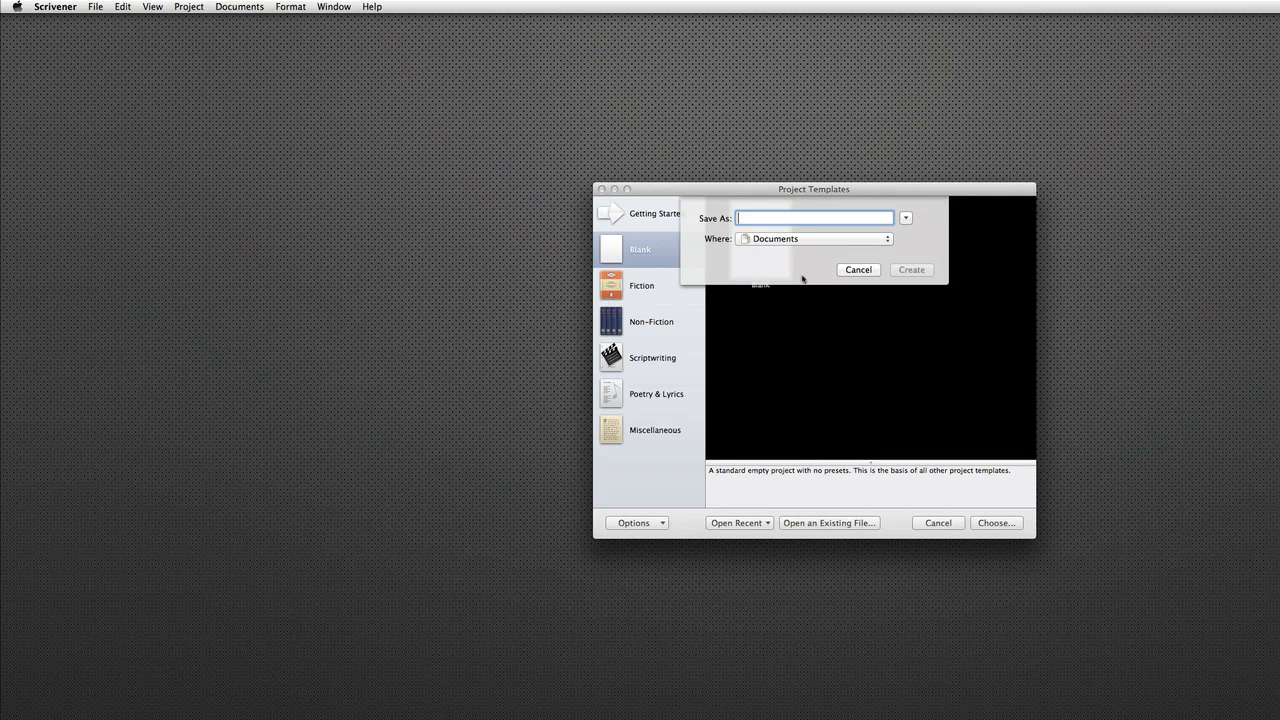
{"action": "type", "text": "Test"}
Step: Create it, replacing the existing Test project, then centre and enlarge its window
{"action": "left_click", "coordinate": [893, 270]}
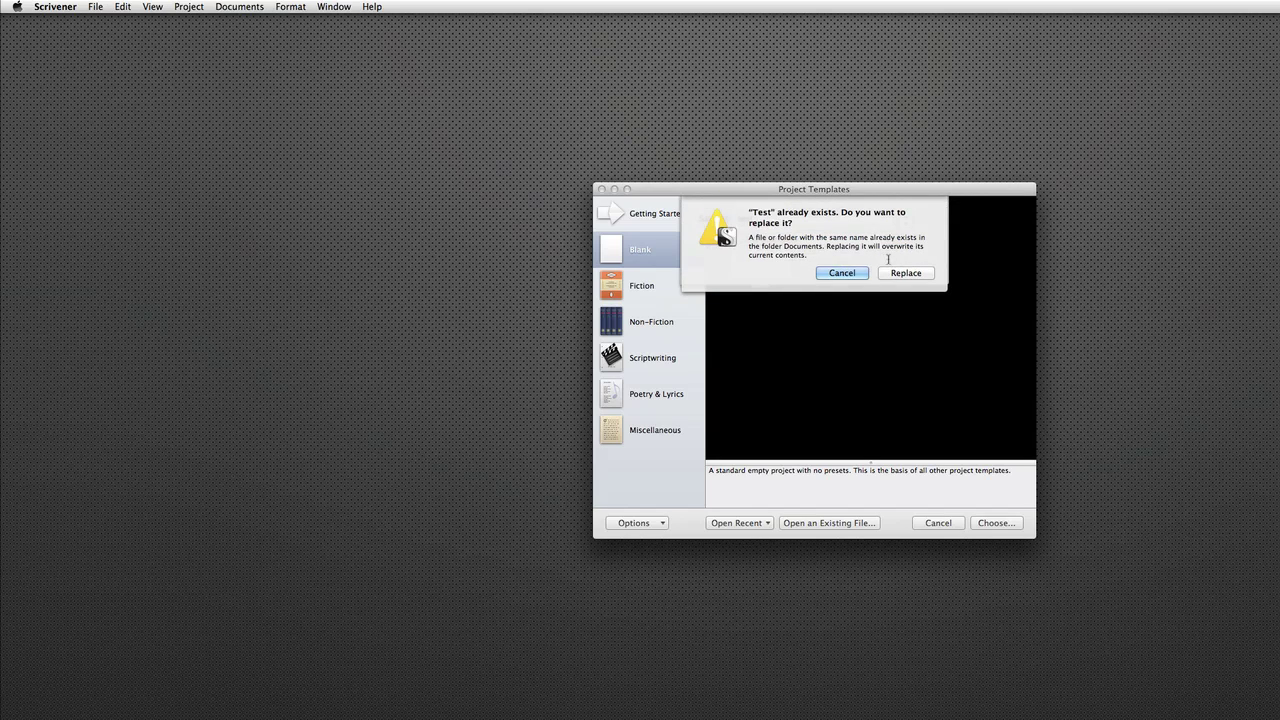
{"action": "left_click", "coordinate": [893, 271]}
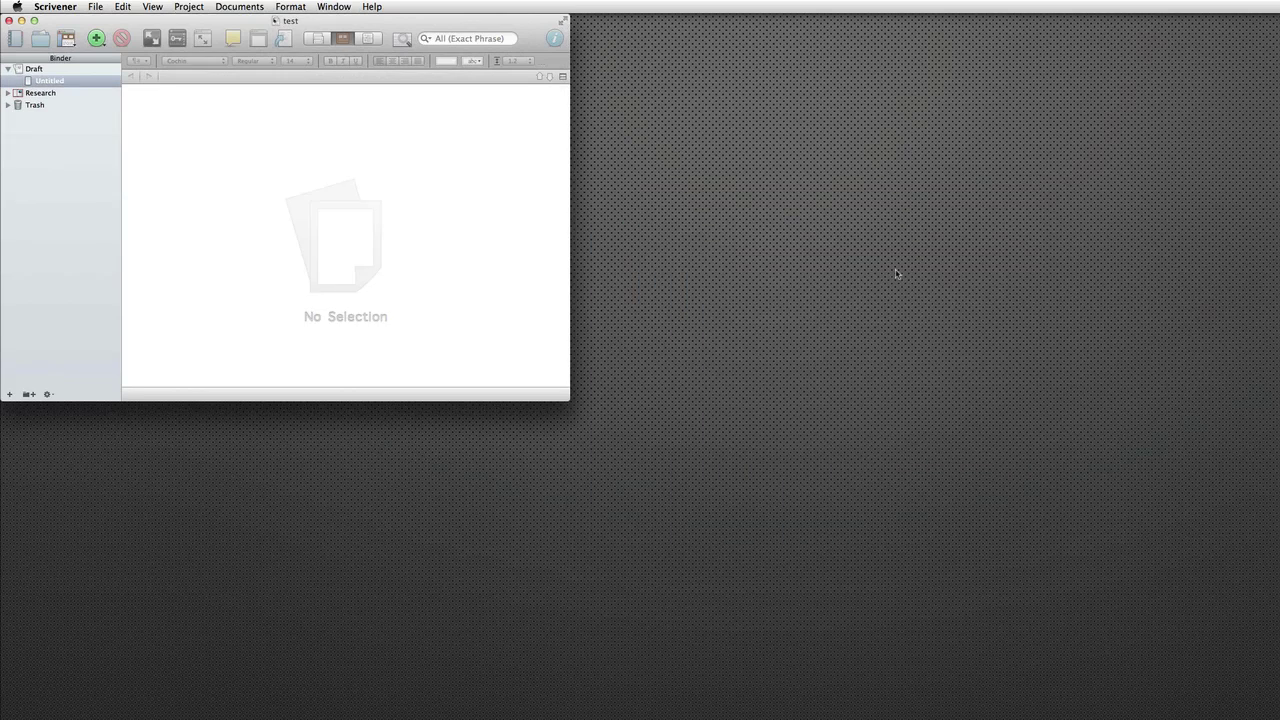
{"action": "left_click_drag", "start_coordinate": [445, 21], "coordinate": [836, 148]}
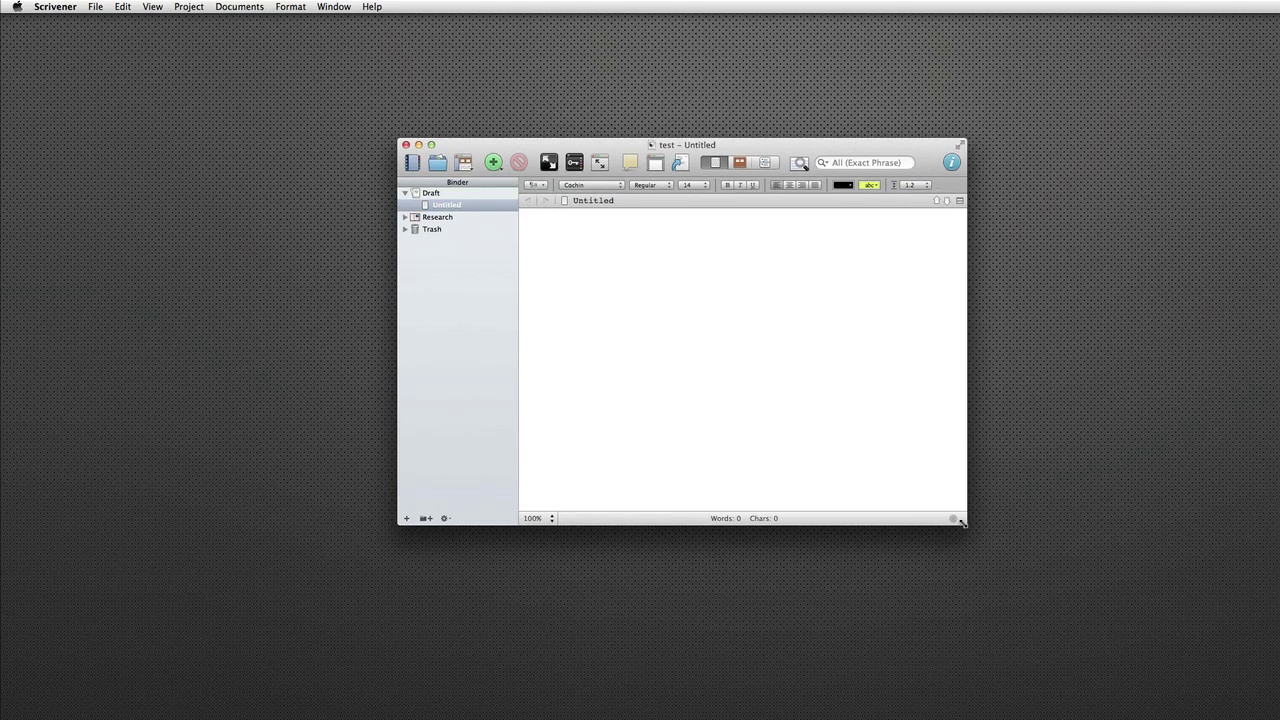
{"action": "left_click_drag", "start_coordinate": [970, 528], "coordinate": [1127, 617]}
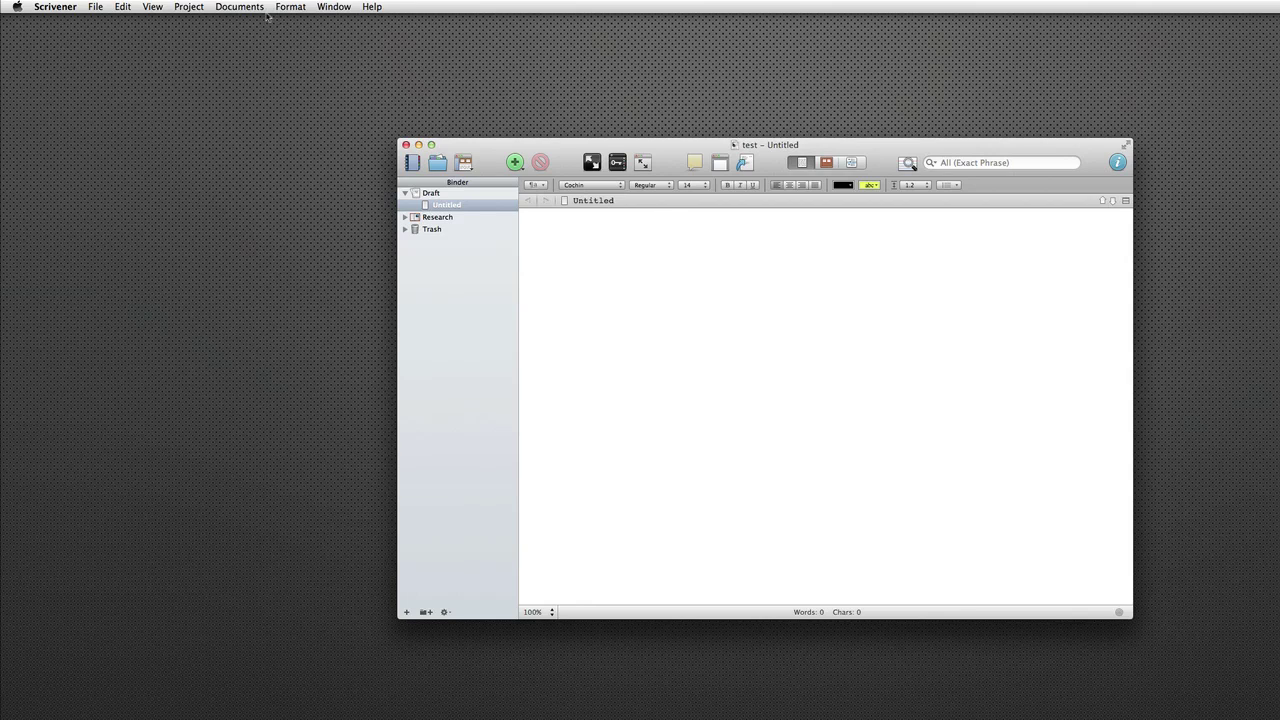
{"action": "left_click", "coordinate": [75, 7]}
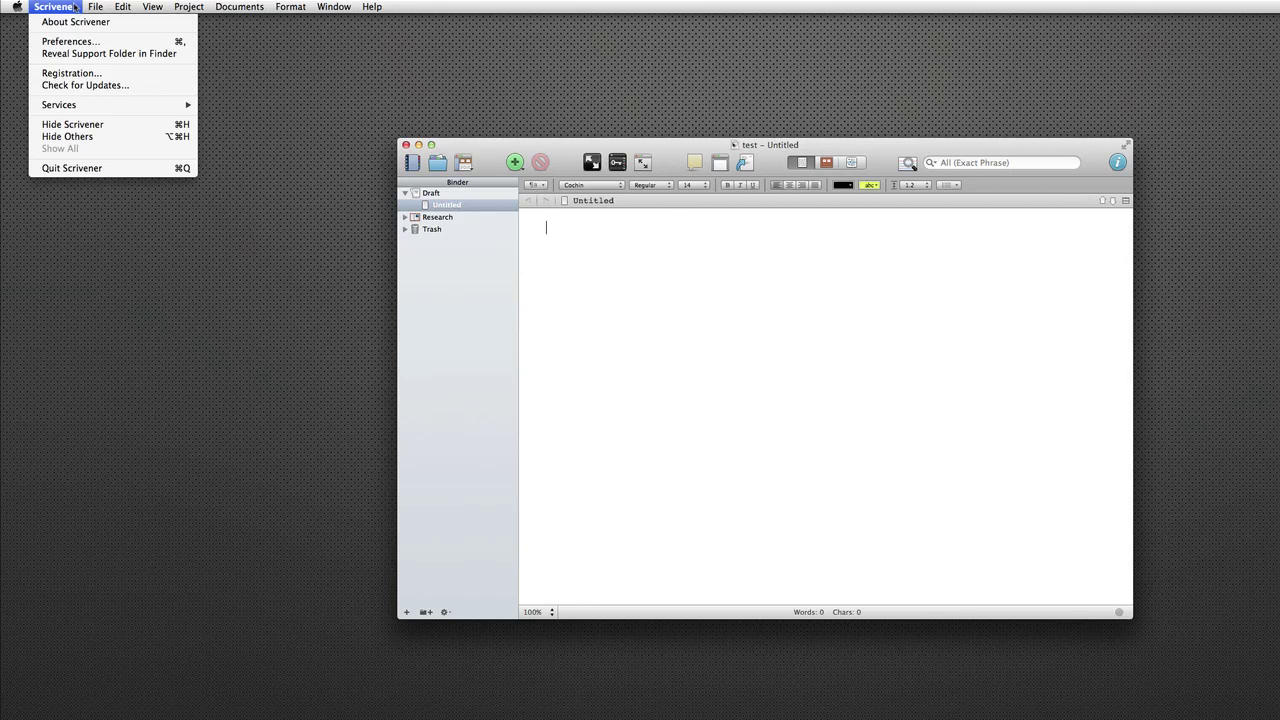
{"action": "mouse_move", "coordinate": [103, 7]}
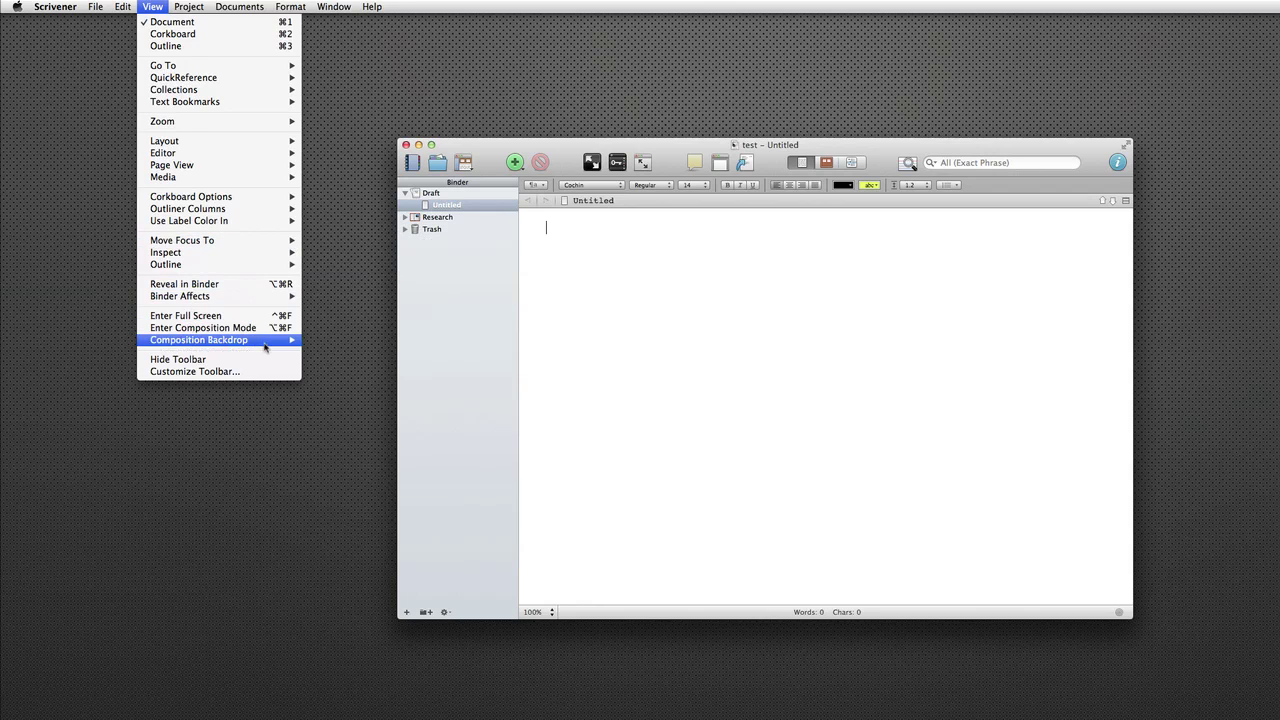
{"action": "mouse_move", "coordinate": [337, 6]}
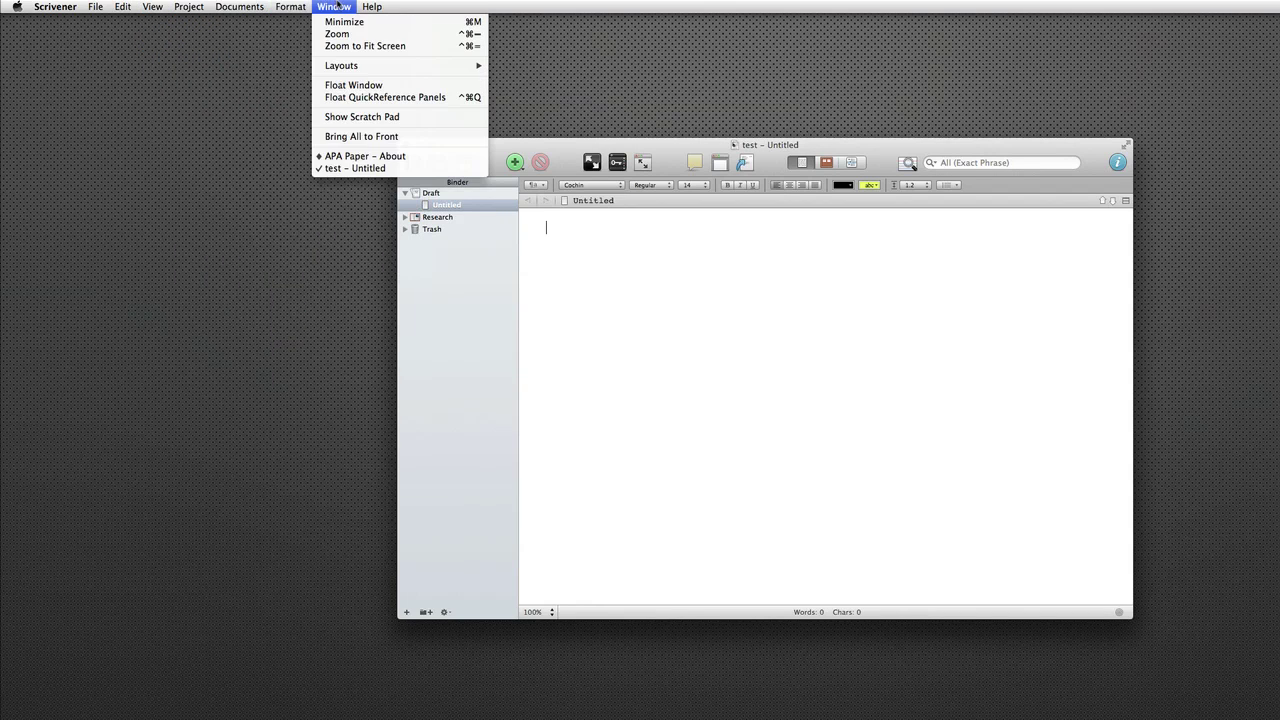
{"action": "left_click", "coordinate": [246, 37]}
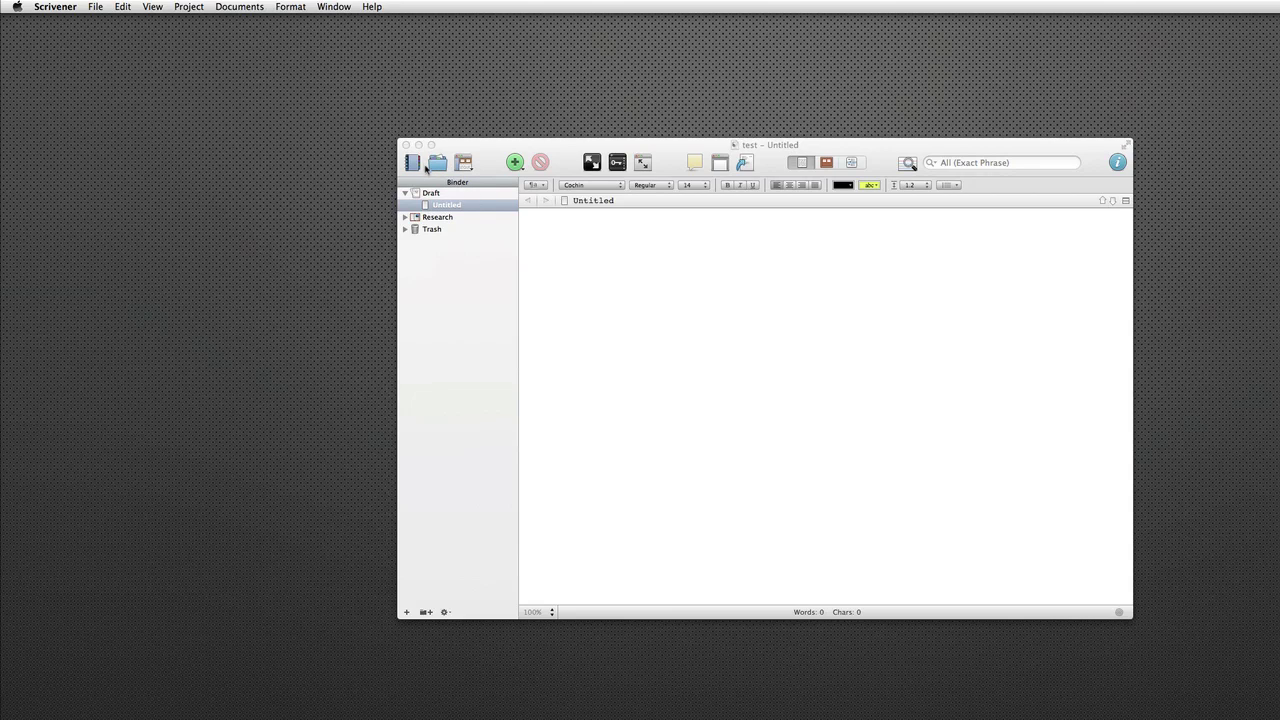
Step: Toggle the binder sidebar off and back on, then expand the Research folder
{"action": "left_click", "coordinate": [410, 166]}
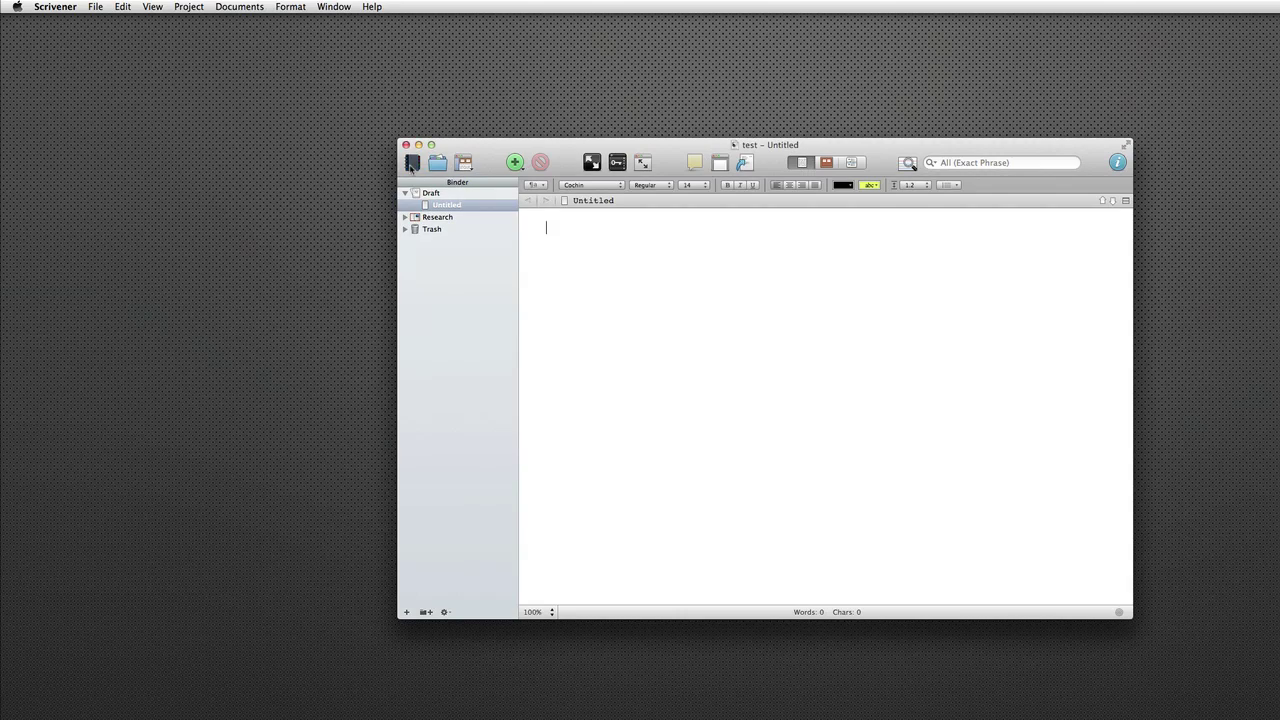
{"action": "left_click", "coordinate": [410, 166]}
{"action": "left_click", "coordinate": [410, 166]}
{"action": "left_click", "coordinate": [404, 218]}
Step: Show the collections pane, try Search Results and Binder, then hide it again
{"action": "left_click", "coordinate": [445, 168]}
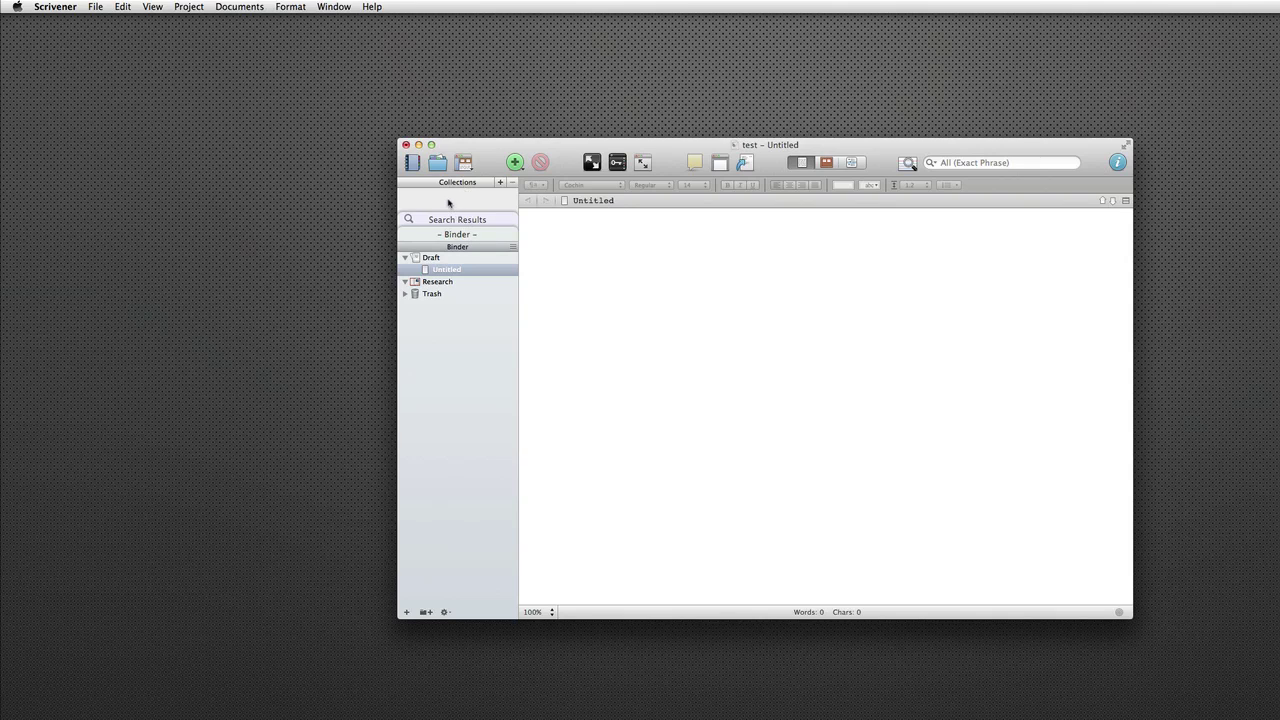
{"action": "left_click", "coordinate": [445, 219]}
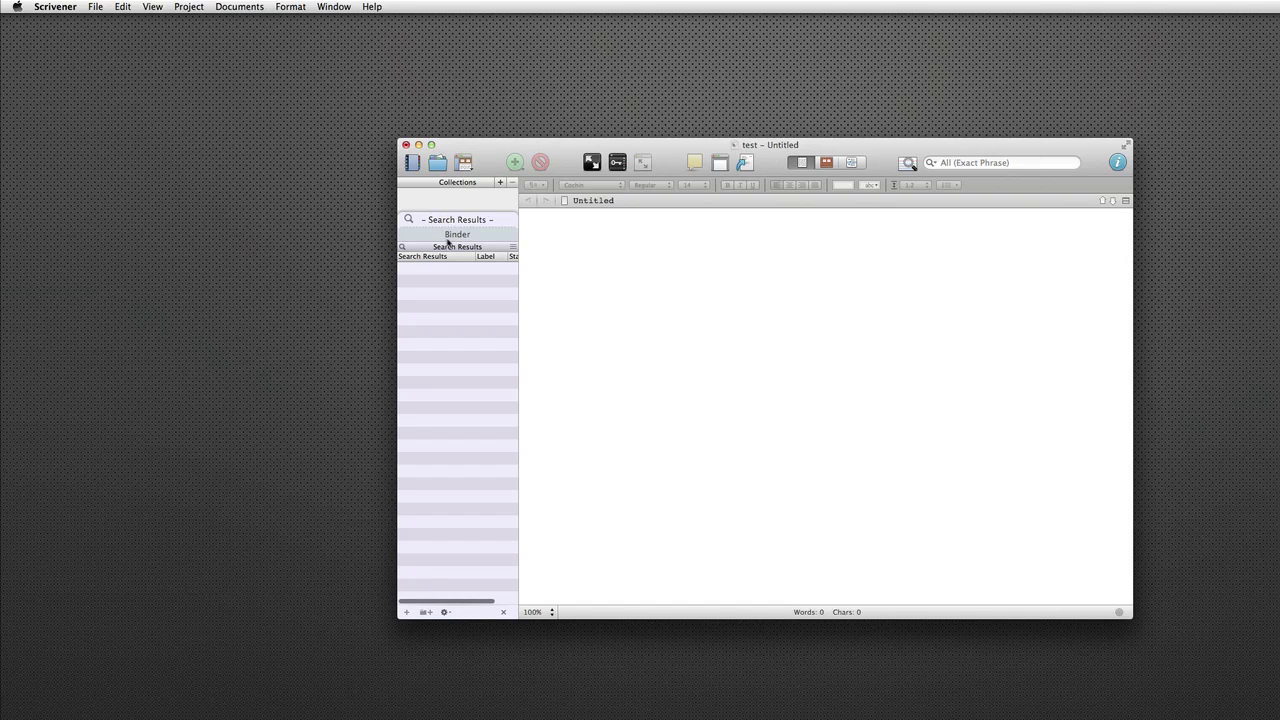
{"action": "left_click", "coordinate": [450, 235]}
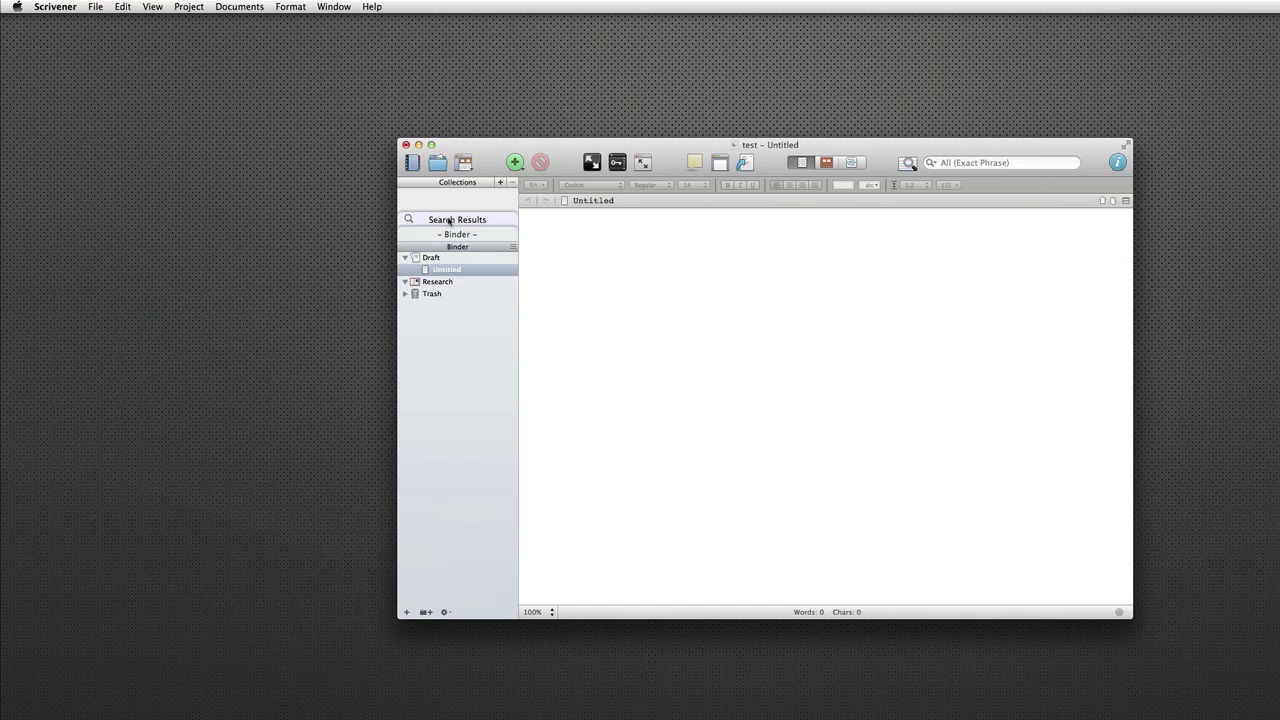
{"action": "left_click", "coordinate": [441, 163]}
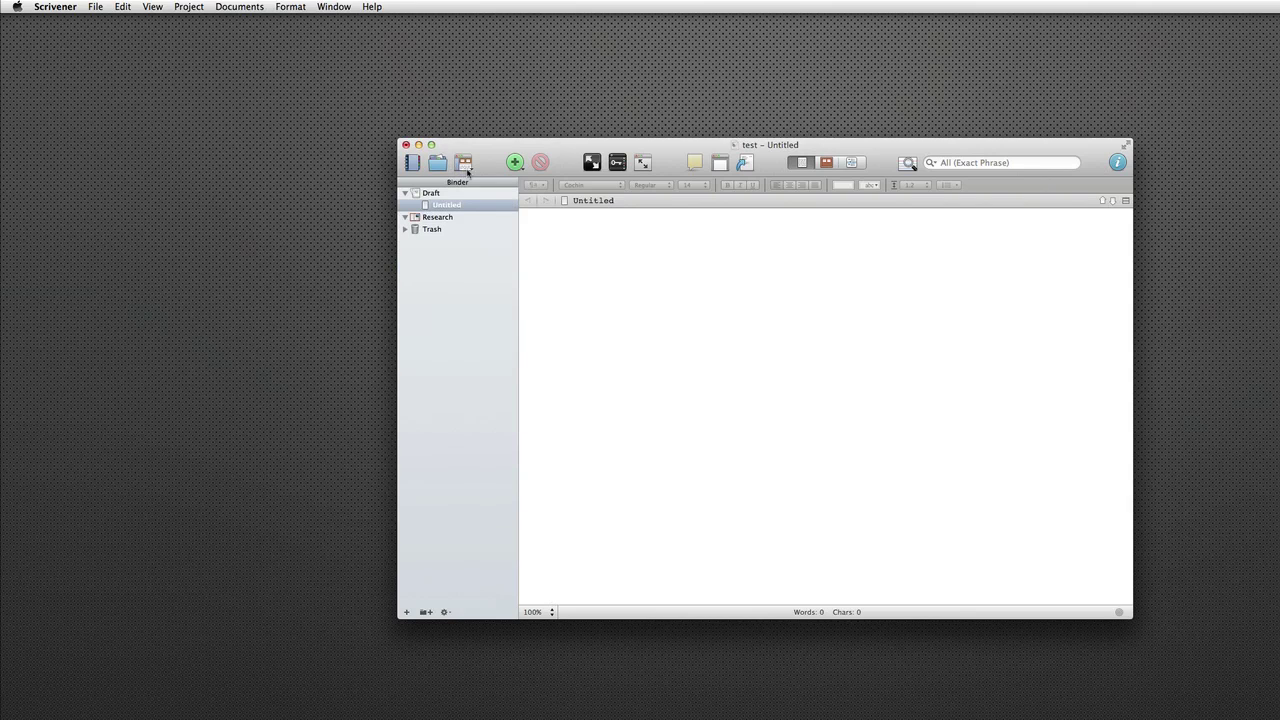
{"action": "left_click", "coordinate": [465, 166]}
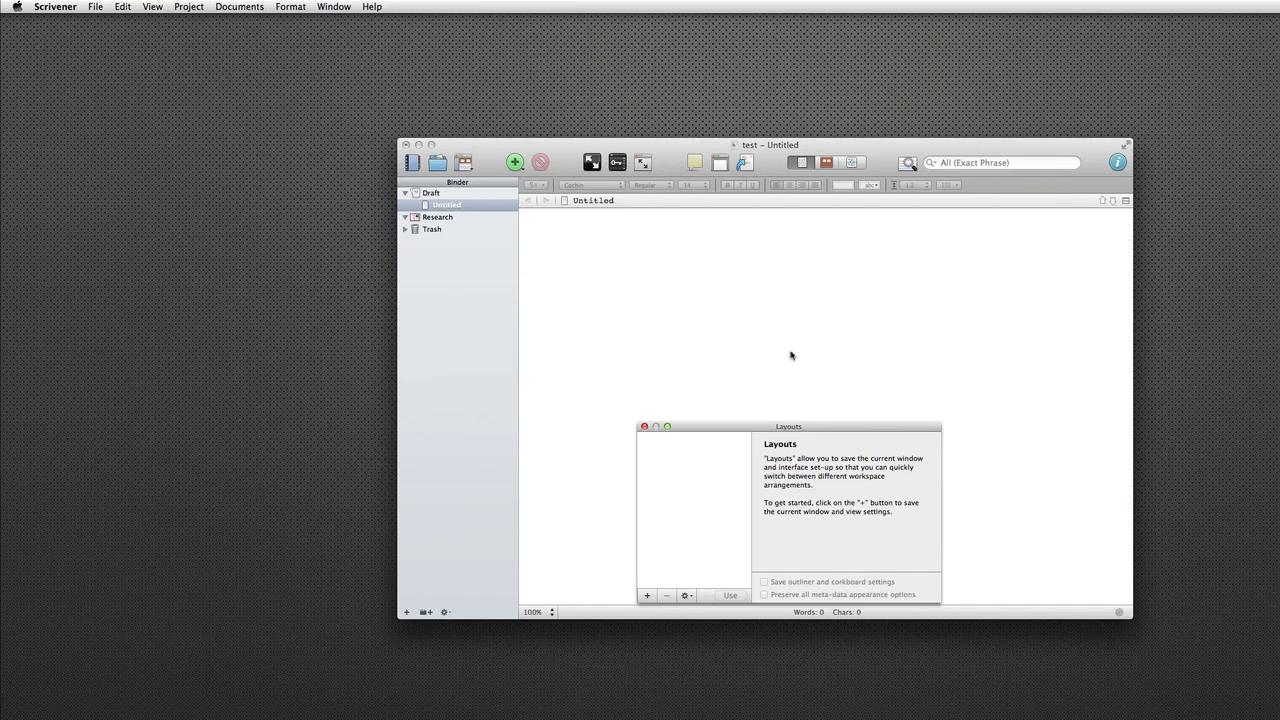
{"action": "left_click_drag", "start_coordinate": [785, 427], "coordinate": [785, 309]}
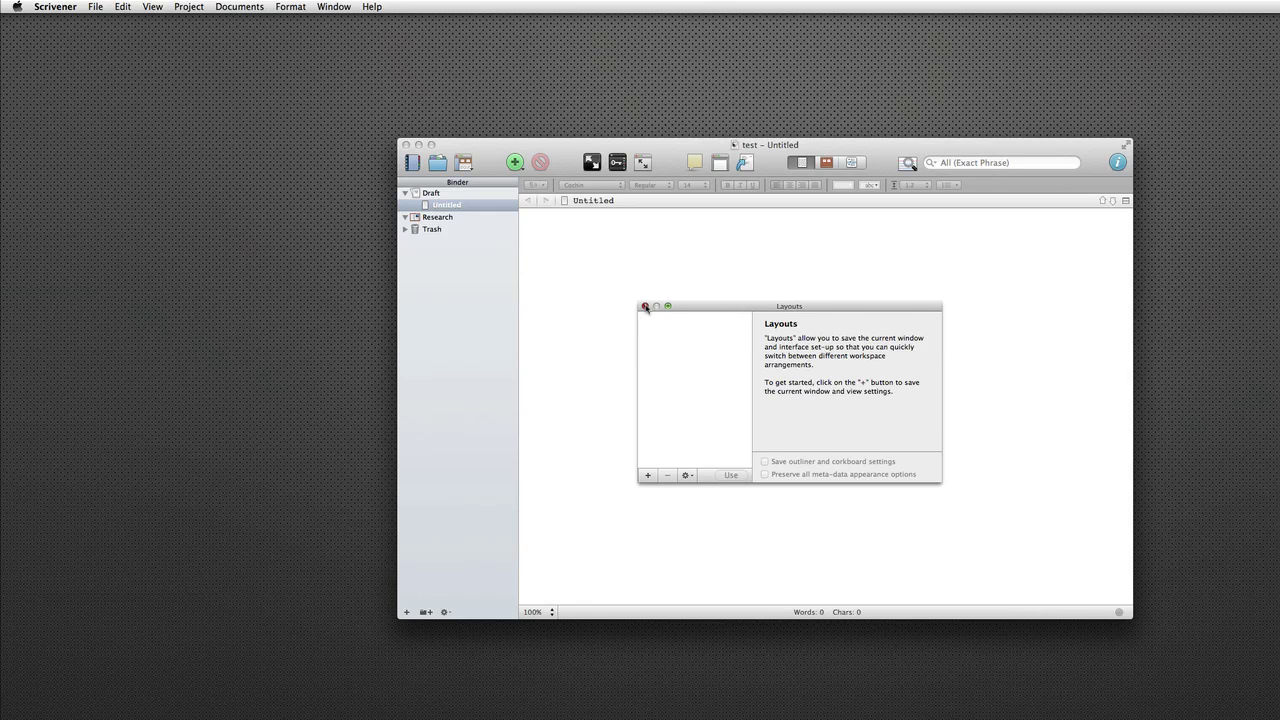
{"action": "left_click", "coordinate": [645, 307]}
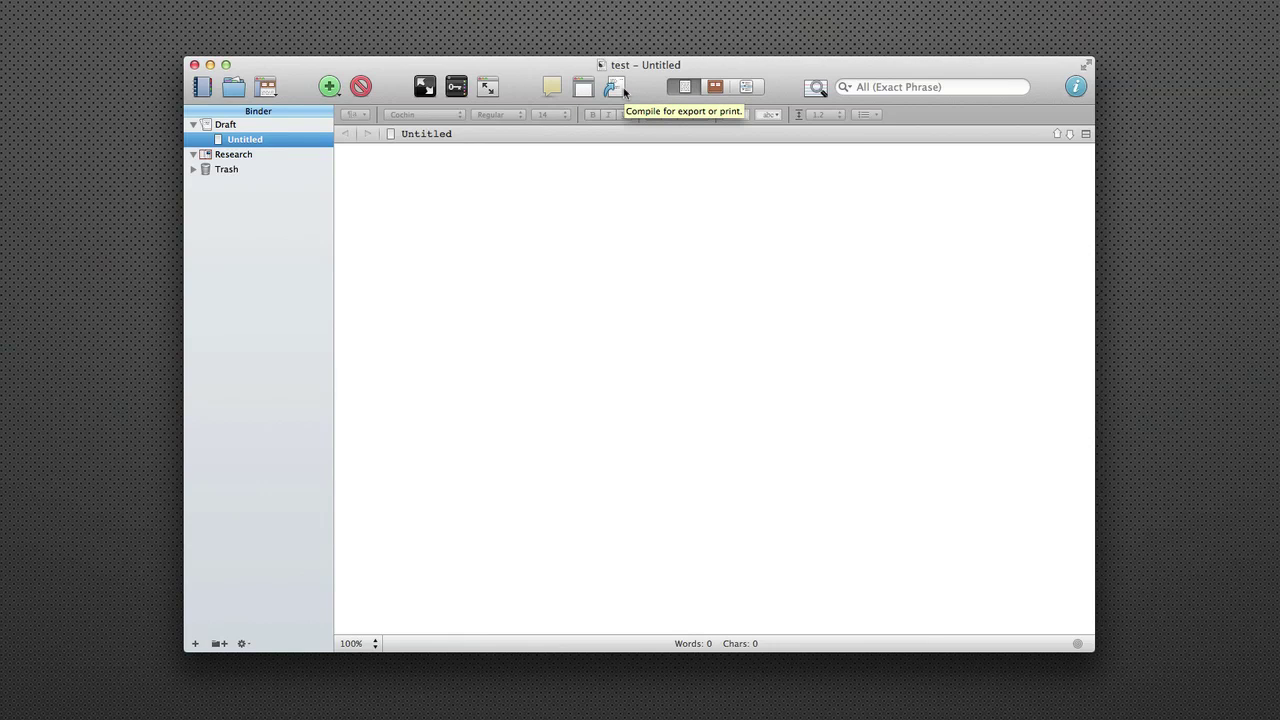
Step: Open the Compile sheet for the Draft, set to Original format for Print
{"action": "left_click", "coordinate": [618, 88]}
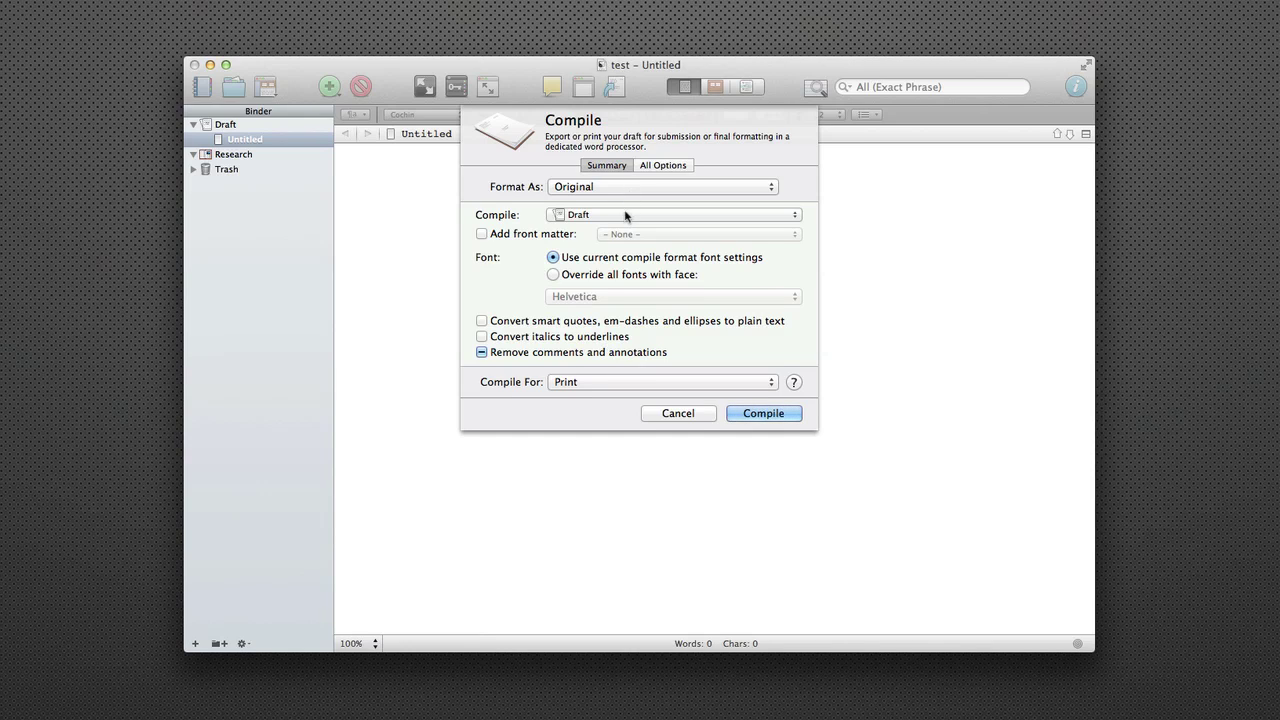
Step: Keep the compile format at Original and cancel the Compile sheet
{"action": "left_click", "coordinate": [628, 189]}
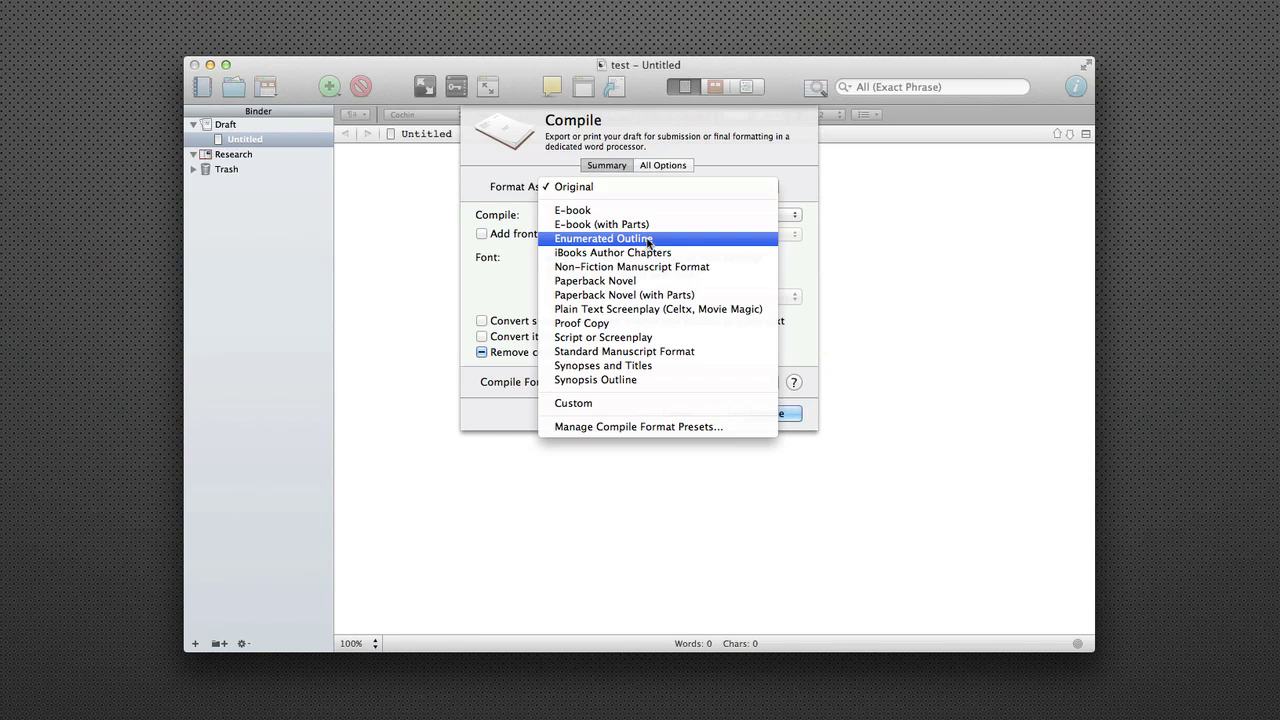
{"action": "left_click", "coordinate": [753, 152]}
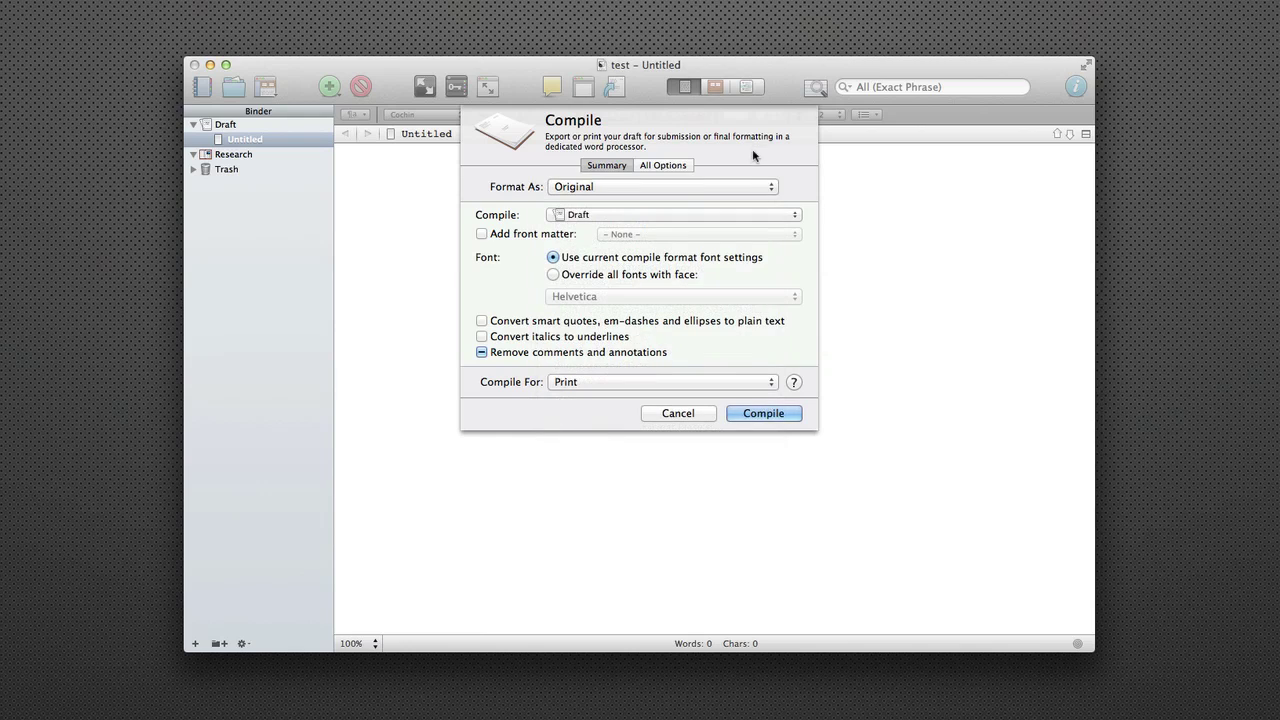
{"action": "left_click", "coordinate": [679, 413]}
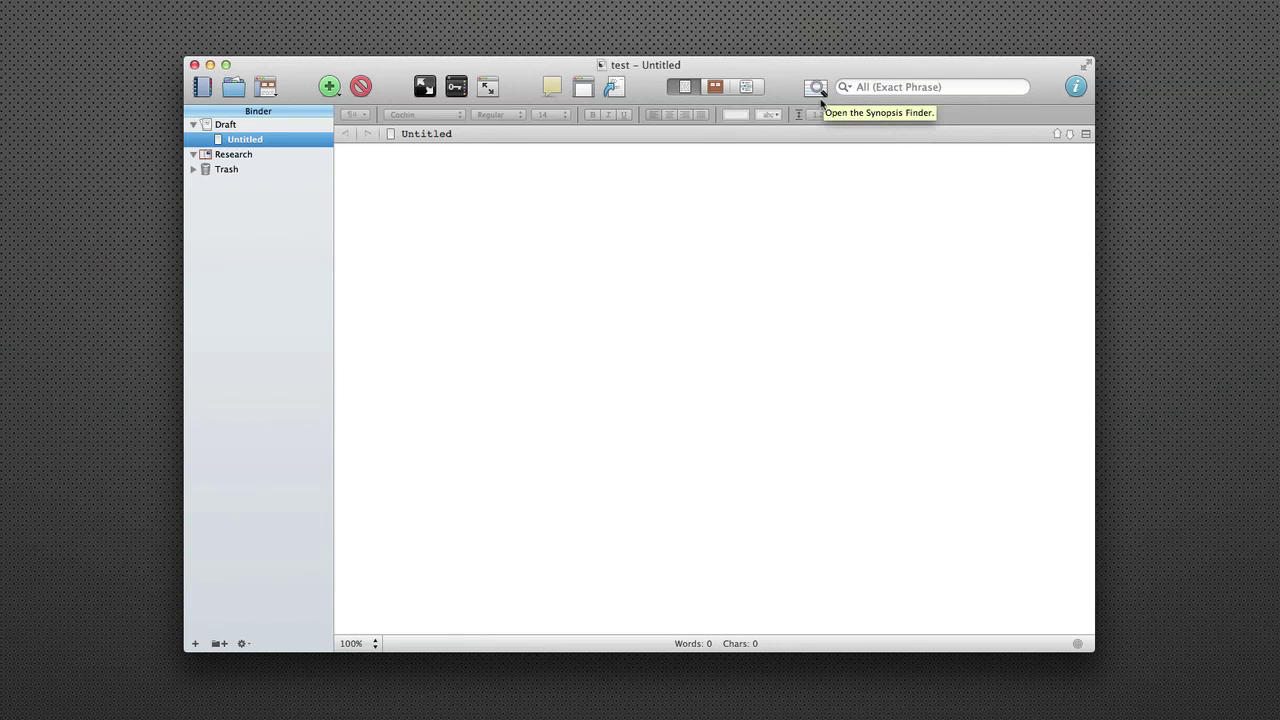
Step: Show the Inspector with synopsis, label, status and notes for the Untitled document
{"action": "left_click", "coordinate": [1075, 87]}
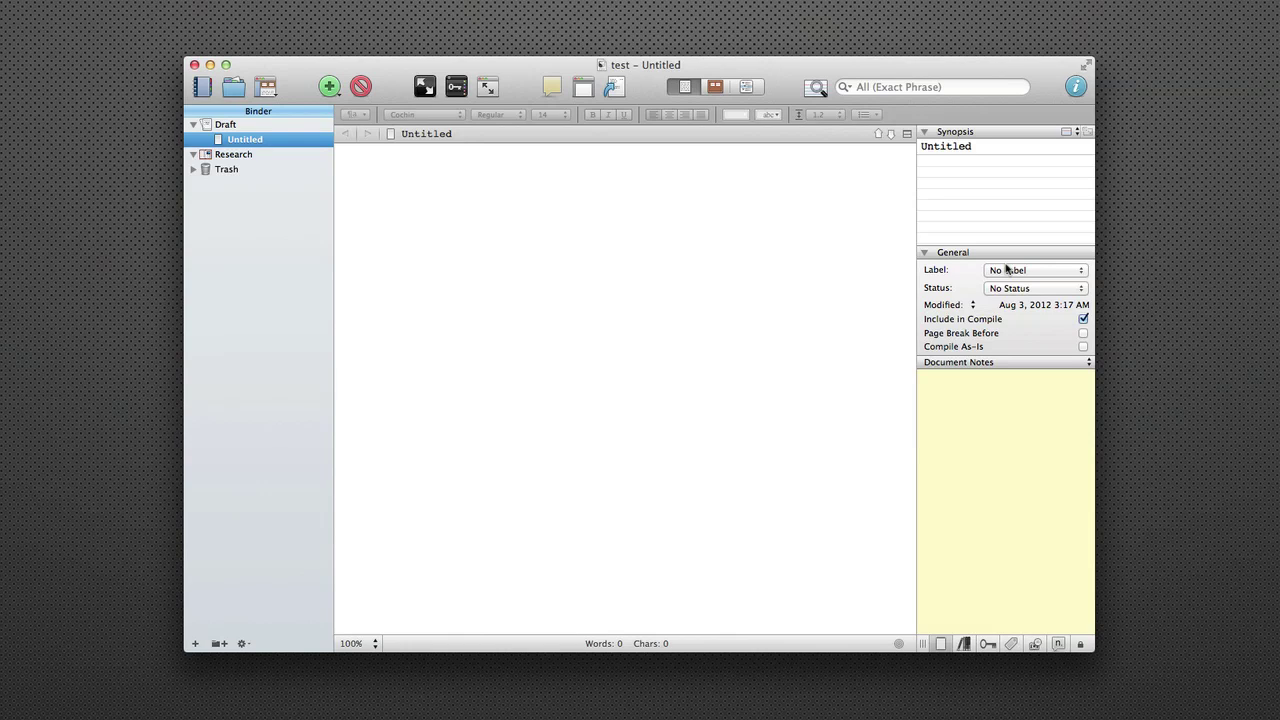
Step: Retitle the document Chapter1 in the Inspector's synopsis card
{"action": "double_click", "coordinate": [974, 150]}
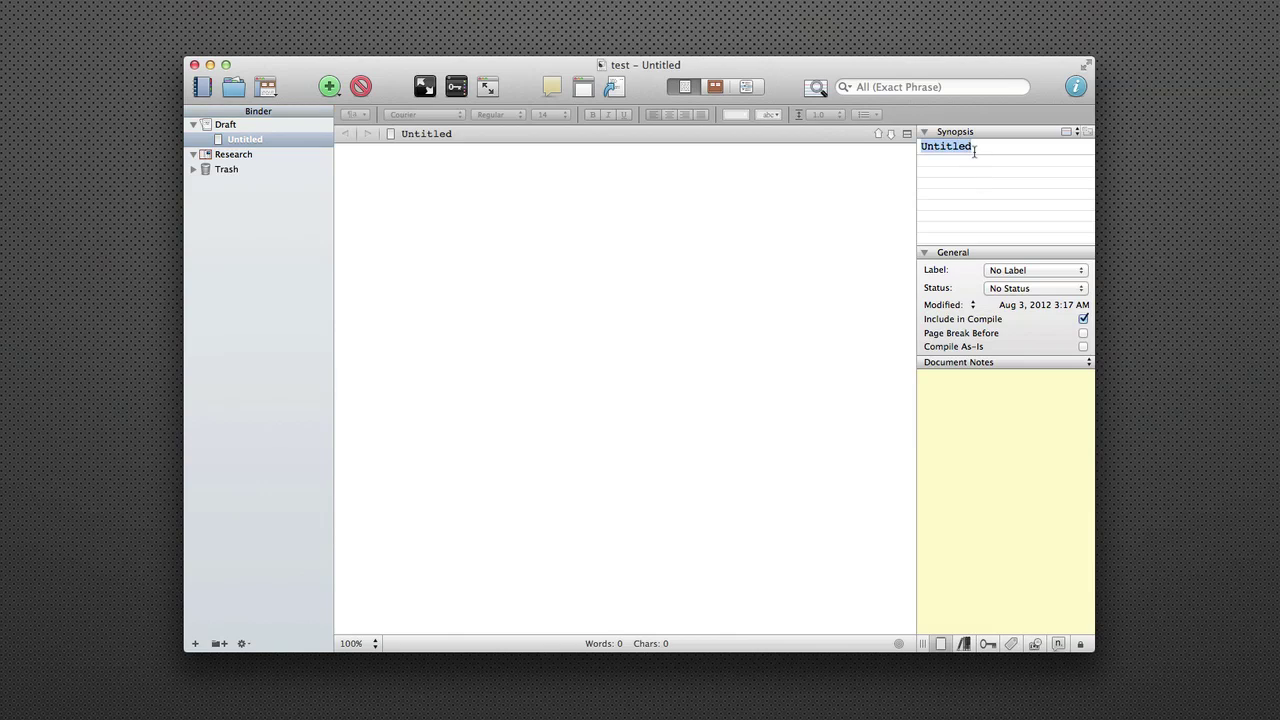
{"action": "type", "text": "Chapter1"}
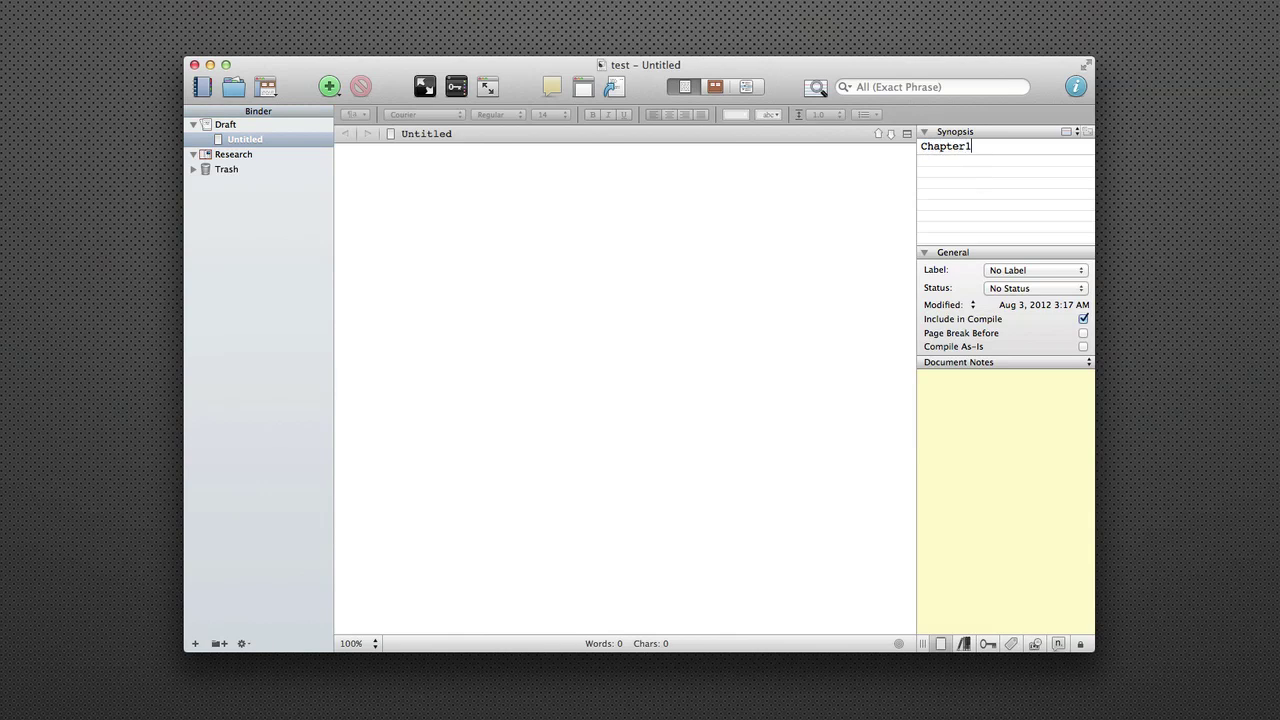
{"action": "key", "text": "Return"}
Step: Add the synopsis 'Adrian goes and starts a website' and a note about finding chapter pictures
{"action": "left_click", "coordinate": [979, 175]}
{"action": "type", "text": "Adrian goes "}
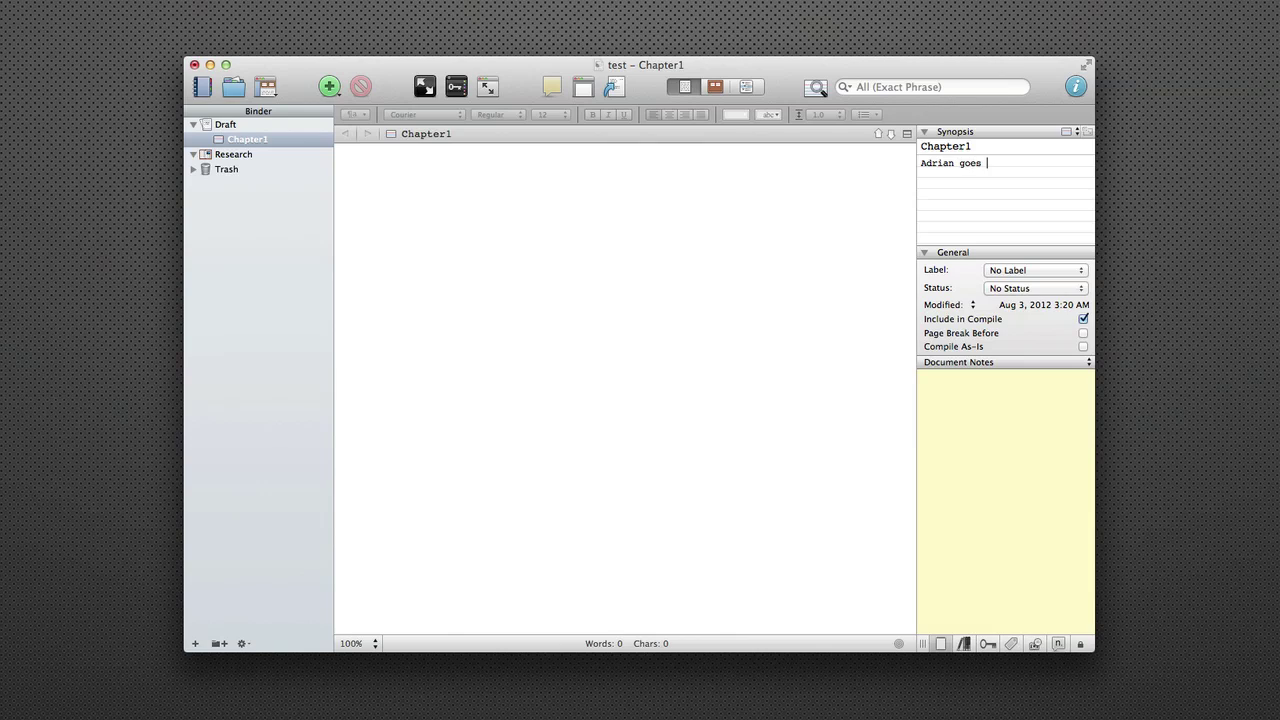
{"action": "type", "text": "and starts a website."}
{"action": "left_click", "coordinate": [1020, 410]}
{"action": "type", "text": "-Need to fi"}
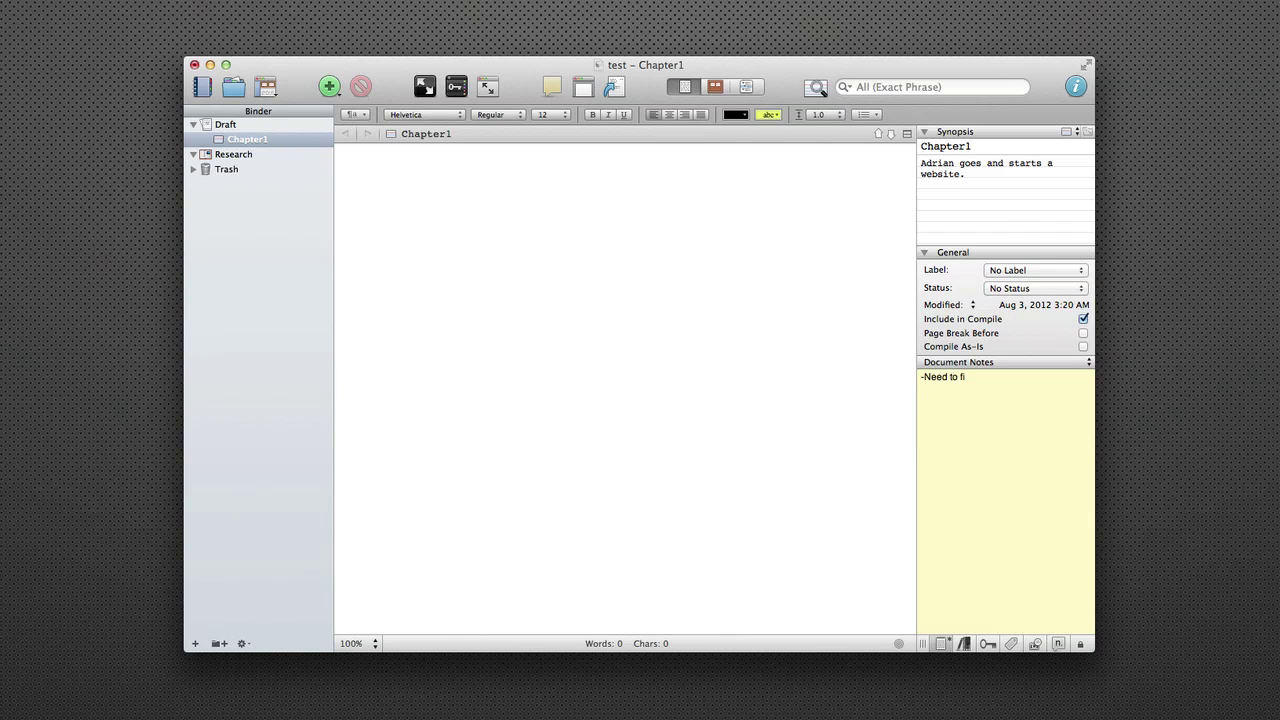
{"action": "type", "text": "nd pictures aso"}
{"action": "type", "text": "ociated with chapter."}
Step: Cycle the inspector through References, Keywords, Meta-Data, Snapshots and Comments, then back to Synopsis and Notes
{"action": "left_click", "coordinate": [966, 645]}
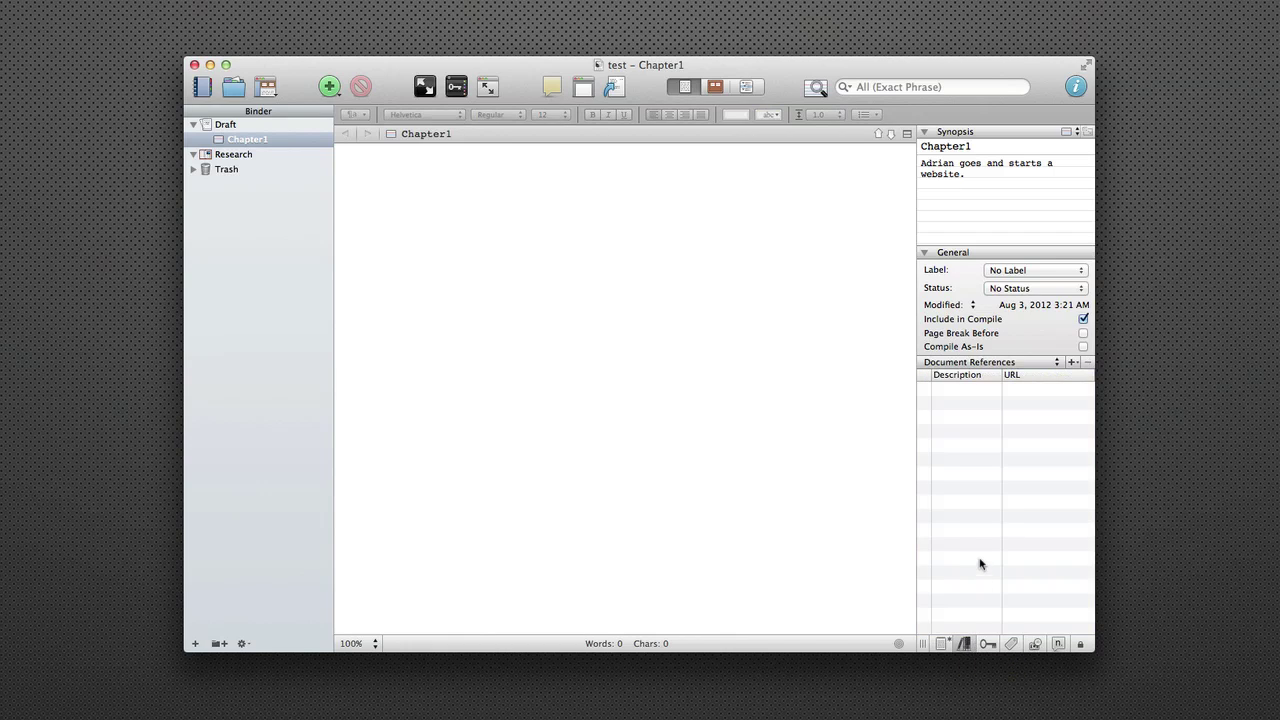
{"action": "left_click", "coordinate": [987, 645]}
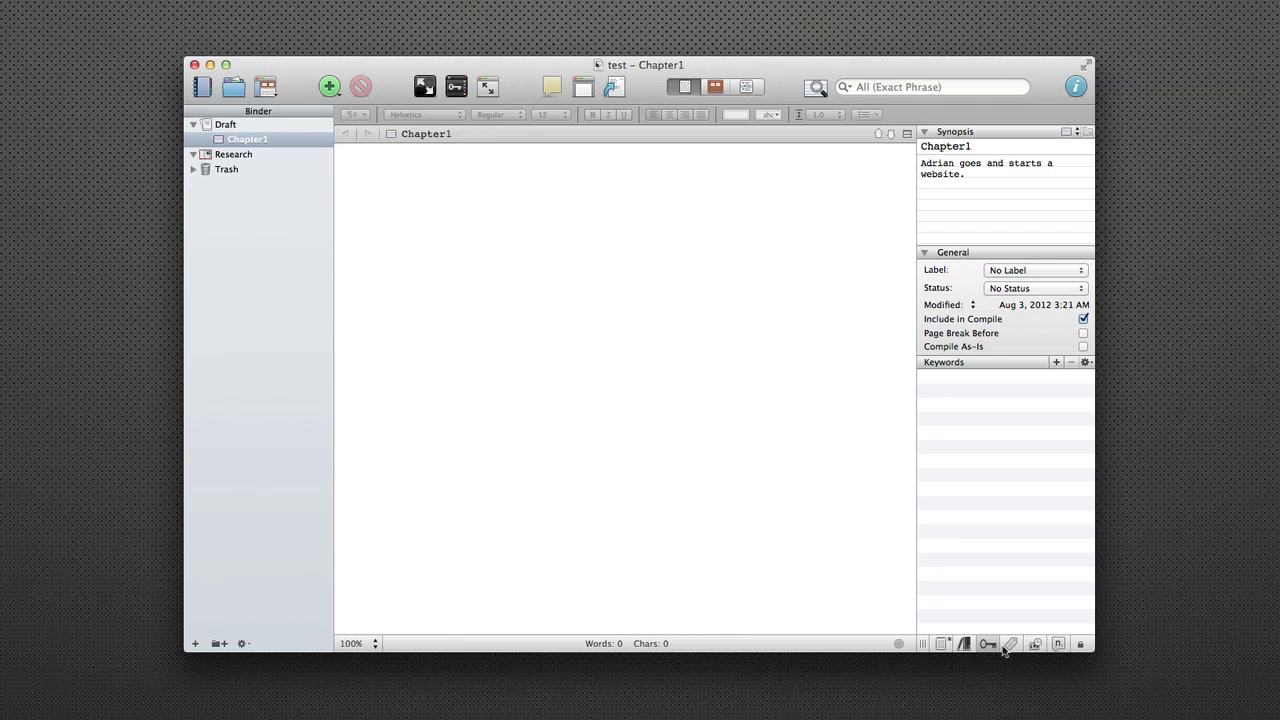
{"action": "left_click", "coordinate": [1008, 645]}
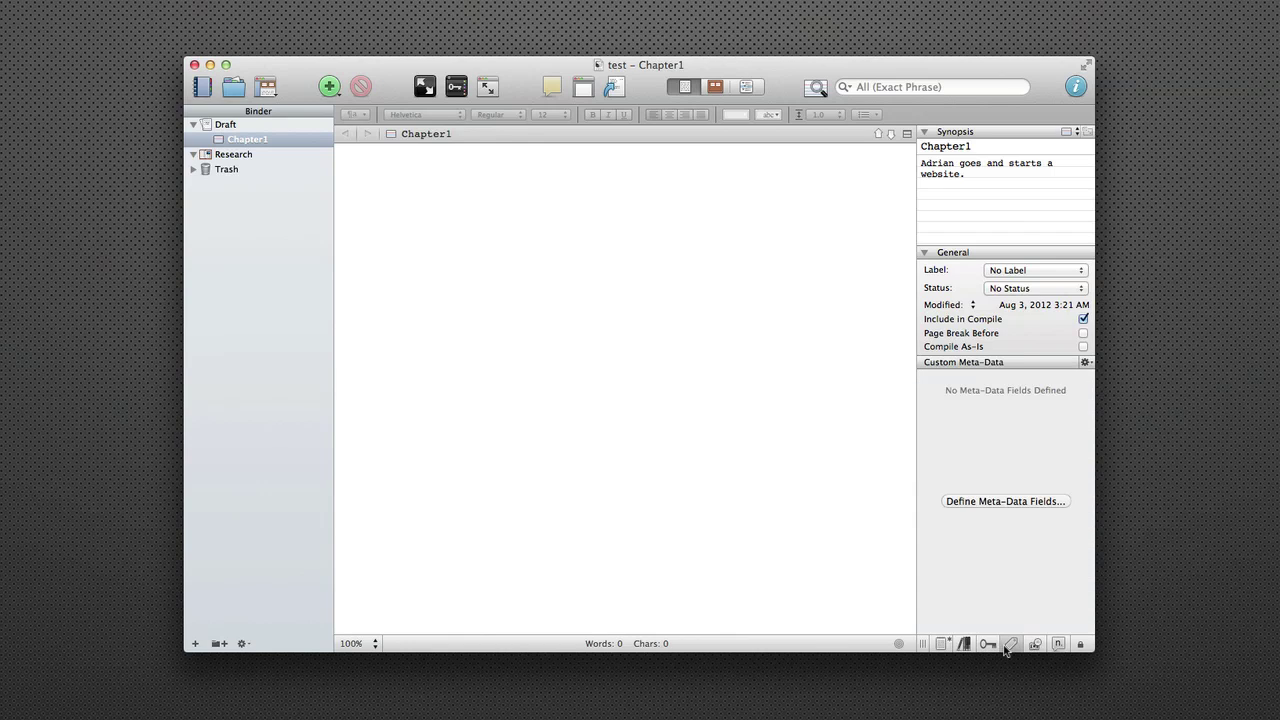
{"action": "left_click", "coordinate": [1034, 645]}
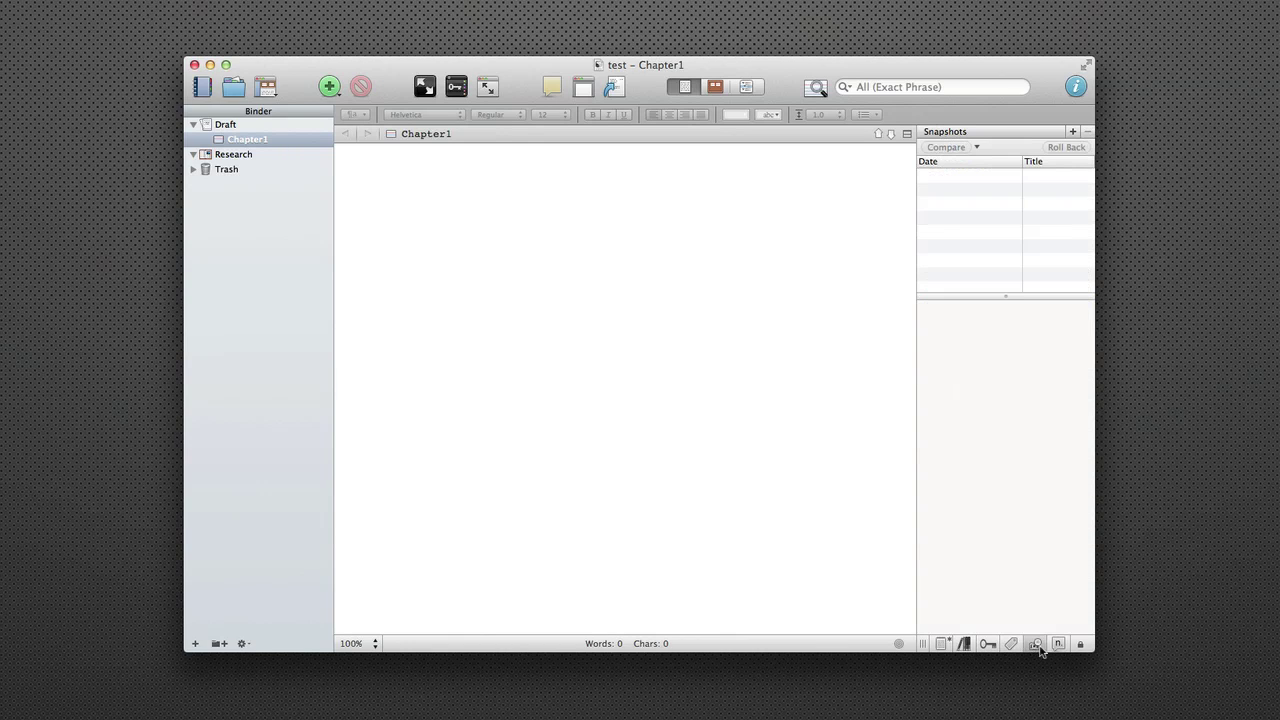
{"action": "left_click", "coordinate": [1056, 645]}
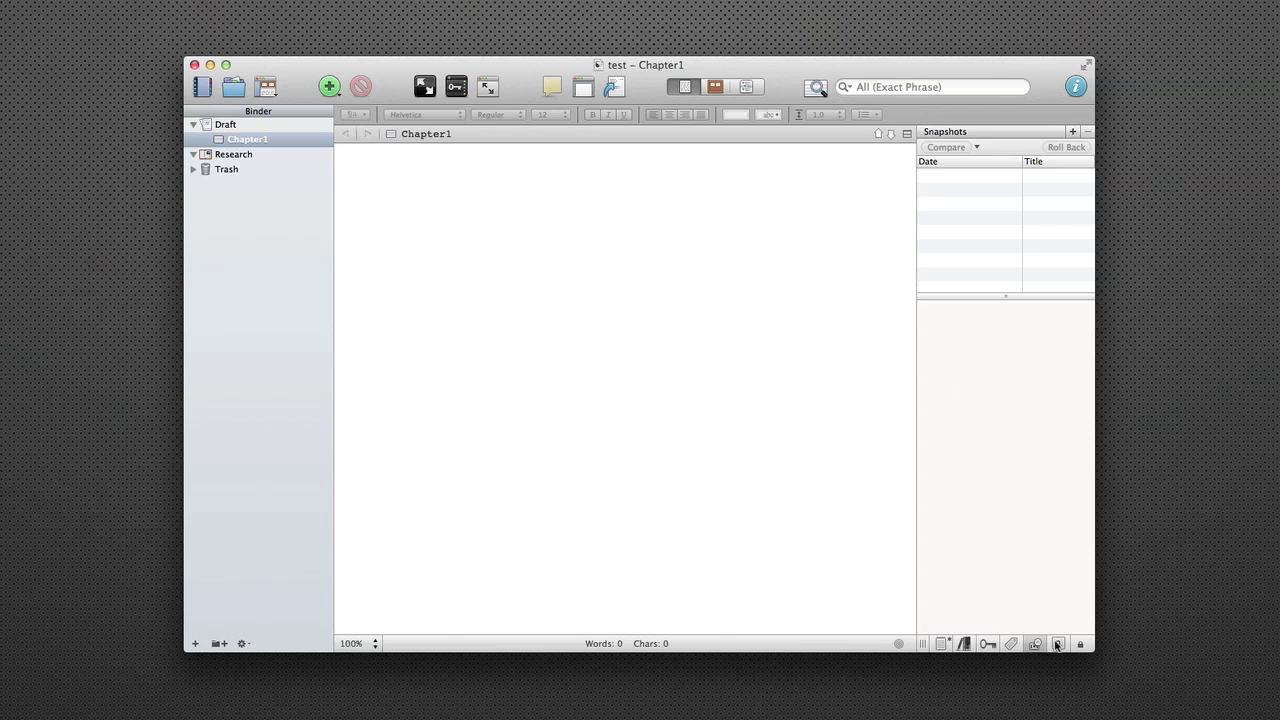
{"action": "left_click", "coordinate": [943, 645]}
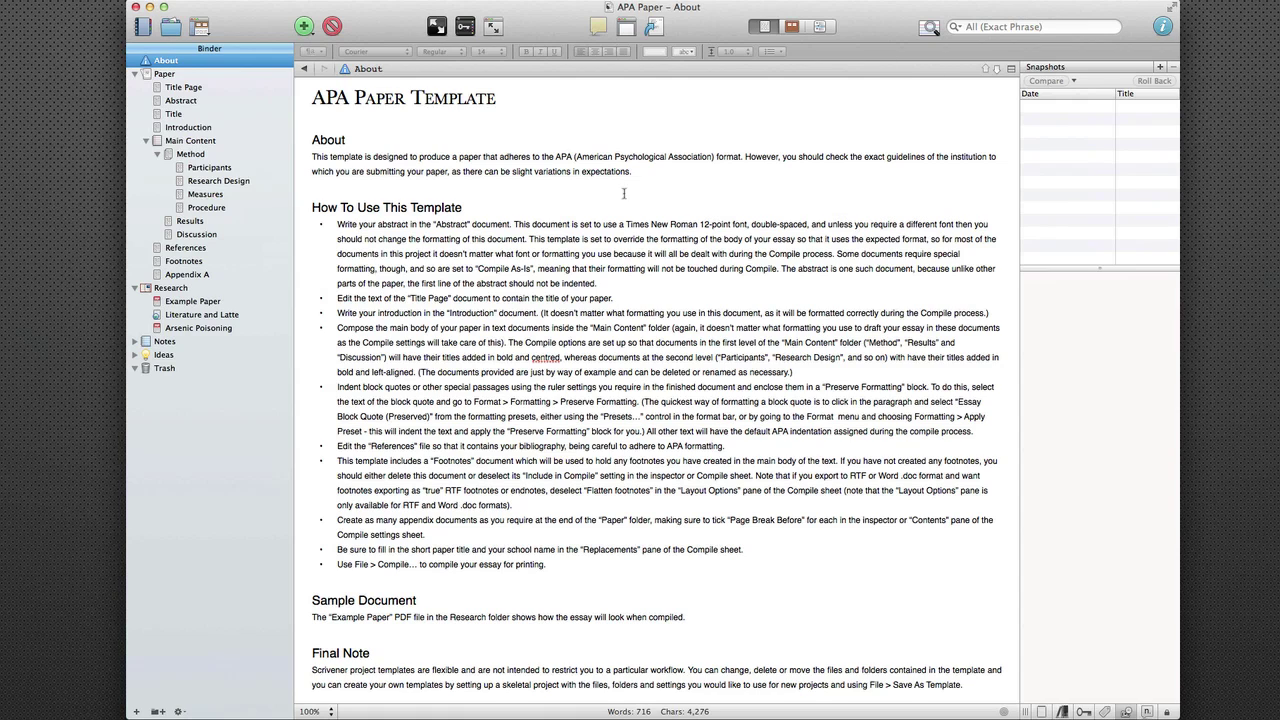
Step: Browse the Title Page, Paper corkboard and About document, collapsing and re-expanding the Paper folder
{"action": "left_click", "coordinate": [187, 88]}
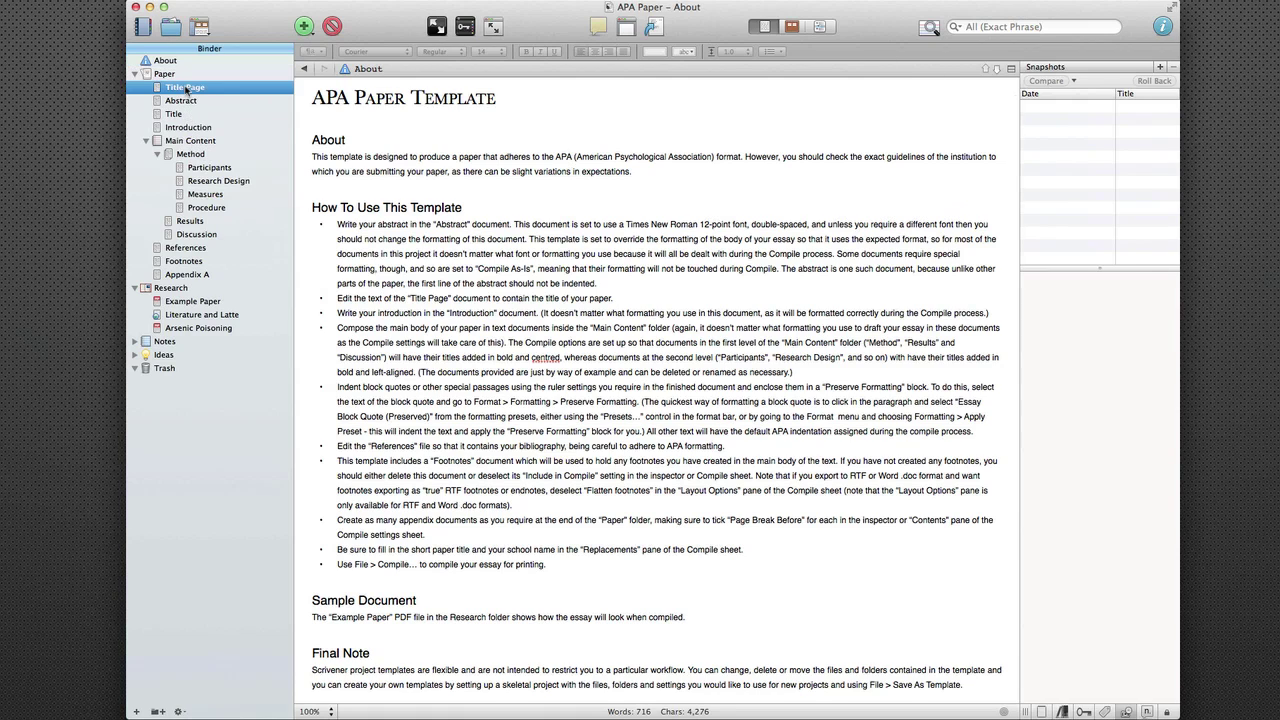
{"action": "left_click", "coordinate": [170, 76]}
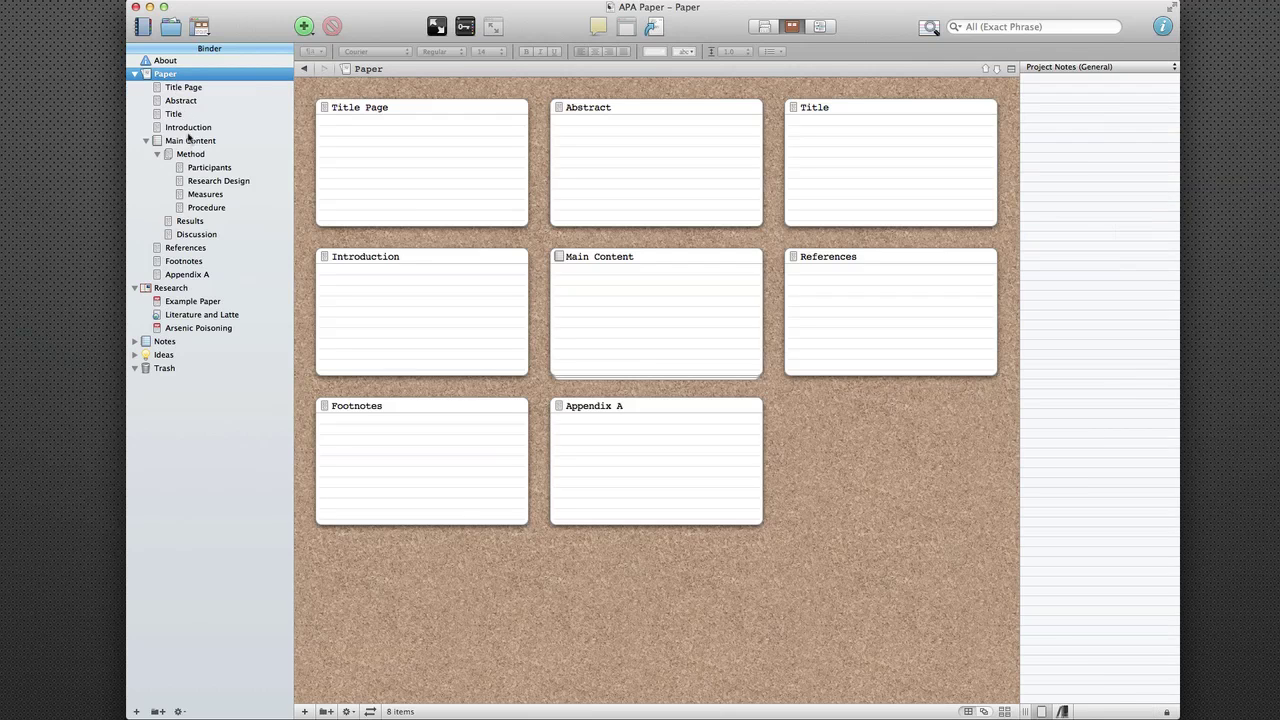
{"action": "left_click", "coordinate": [185, 63]}
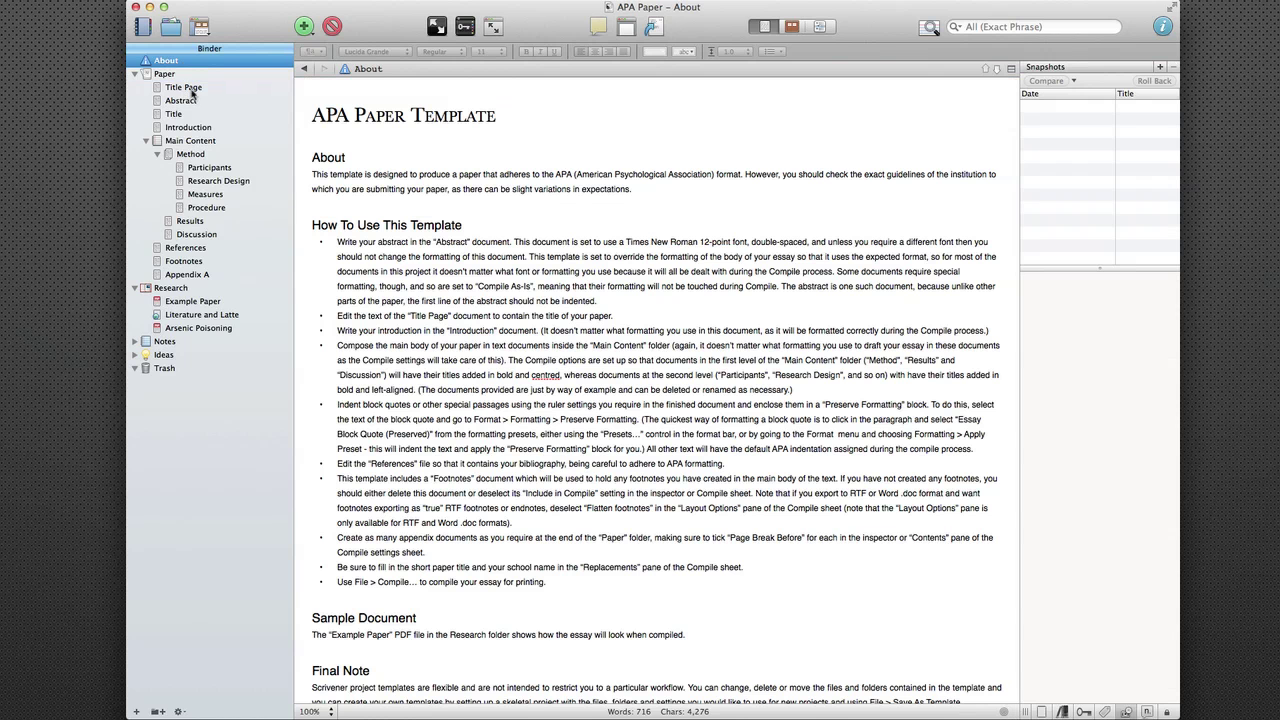
{"action": "left_click", "coordinate": [134, 76]}
{"action": "left_click", "coordinate": [134, 75]}
Step: Show the Paper folder's corkboard and add a new document after Appendix A
{"action": "left_click", "coordinate": [165, 88]}
{"action": "left_click", "coordinate": [165, 75]}
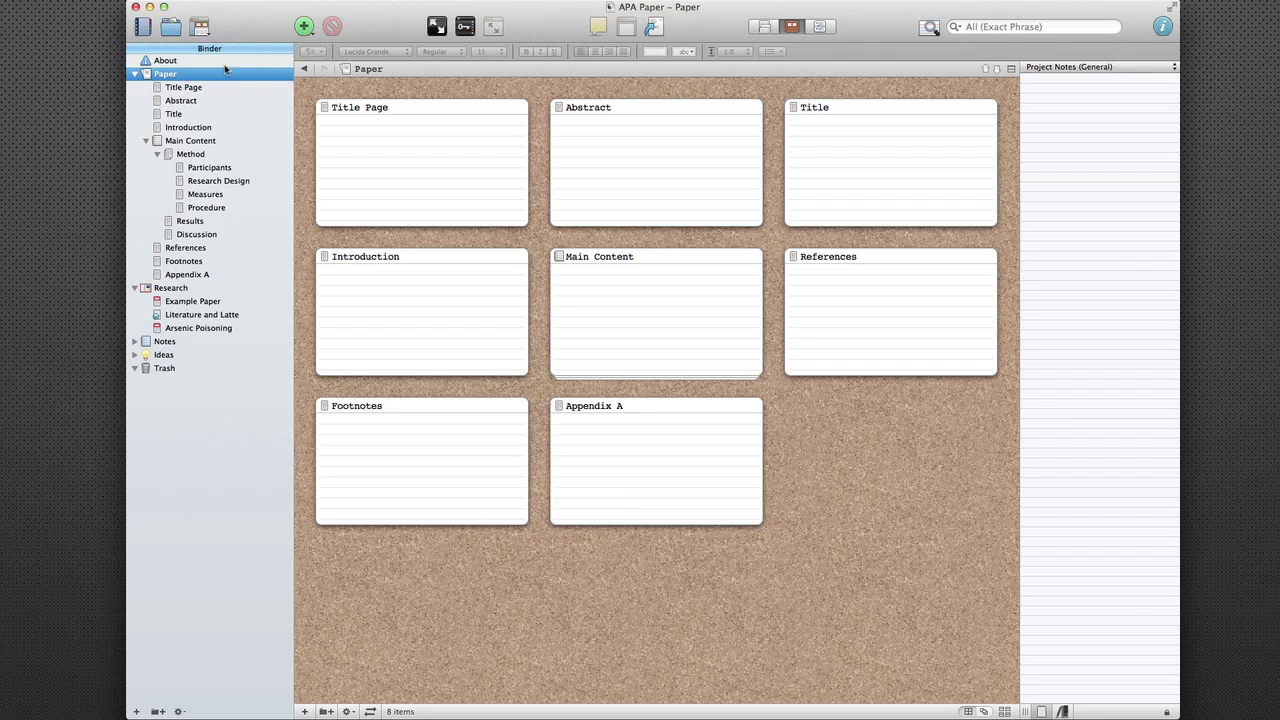
{"action": "left_click", "coordinate": [304, 26]}
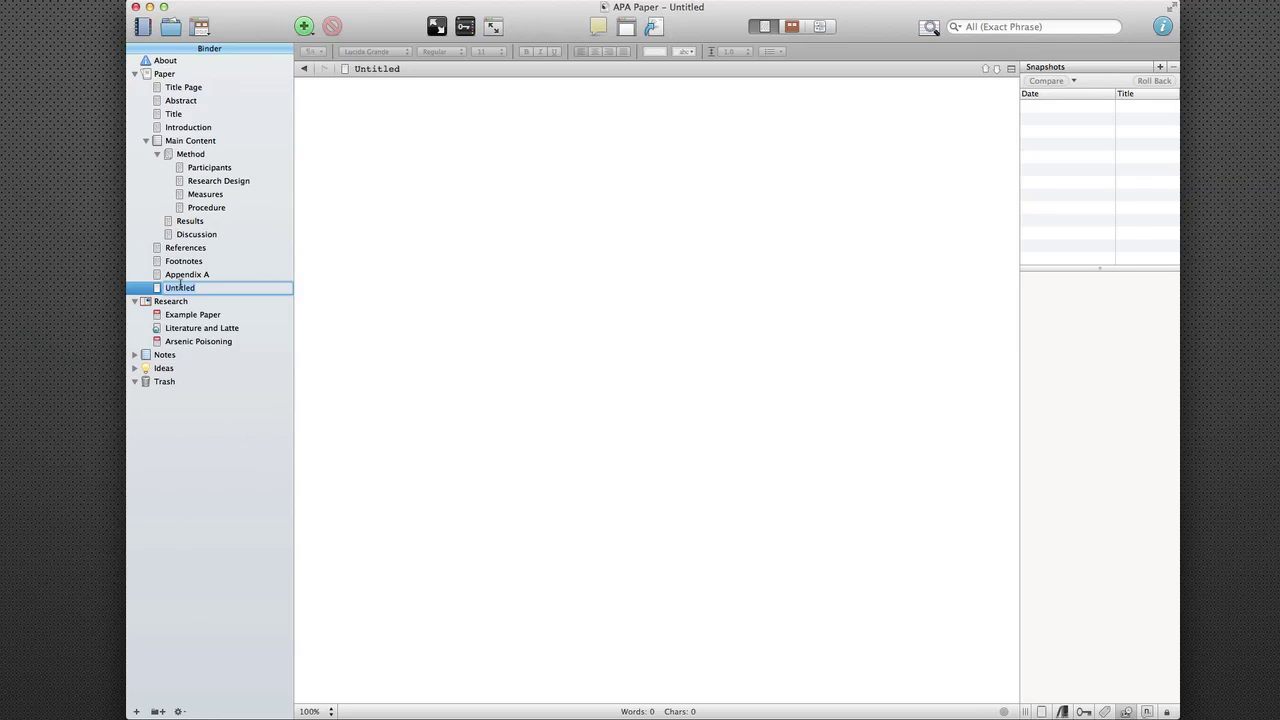
Step: Name the new document Sources and type 'teastgf' into it
{"action": "type", "text": "Sources"}
{"action": "key", "text": "Return"}
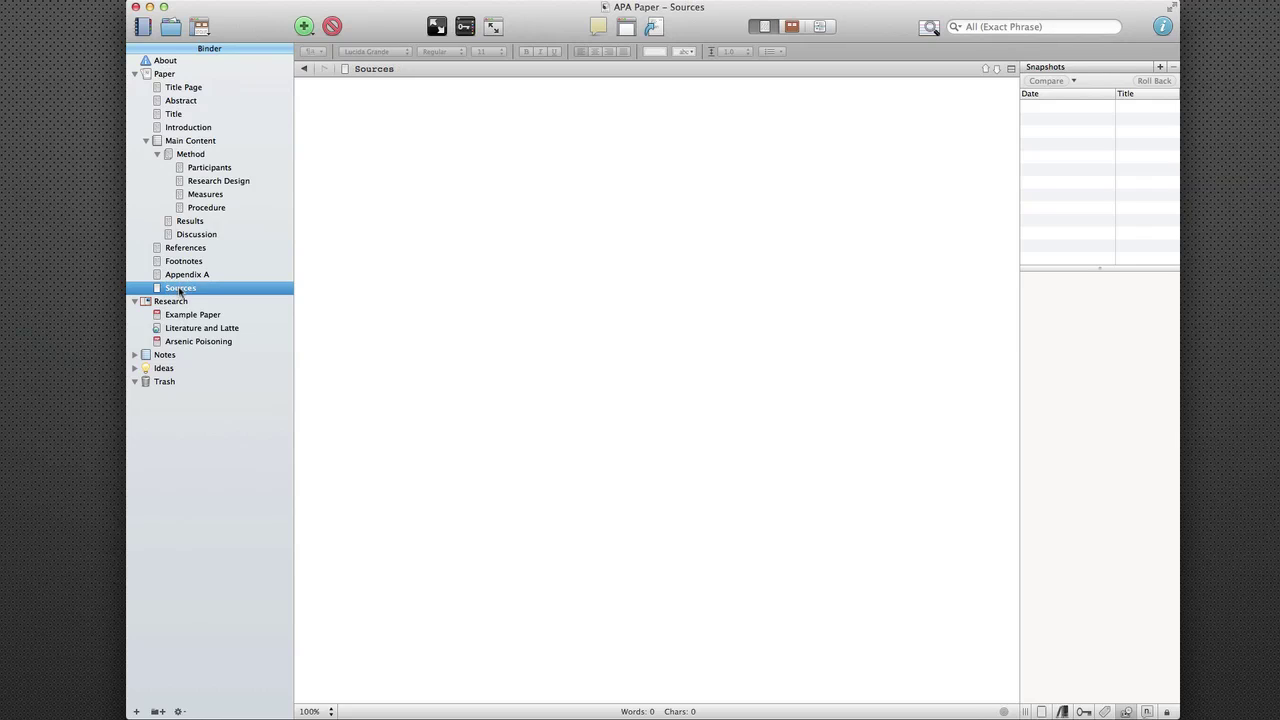
{"action": "left_click", "coordinate": [394, 271]}
{"action": "type", "text": "teastgf"}
Step: Drag Sources onto the Paper folder, then collapse and re-expand the folder
{"action": "left_click", "coordinate": [236, 289]}
{"action": "left_click_drag", "start_coordinate": [195, 290], "coordinate": [200, 88]}
{"action": "left_click", "coordinate": [134, 74]}
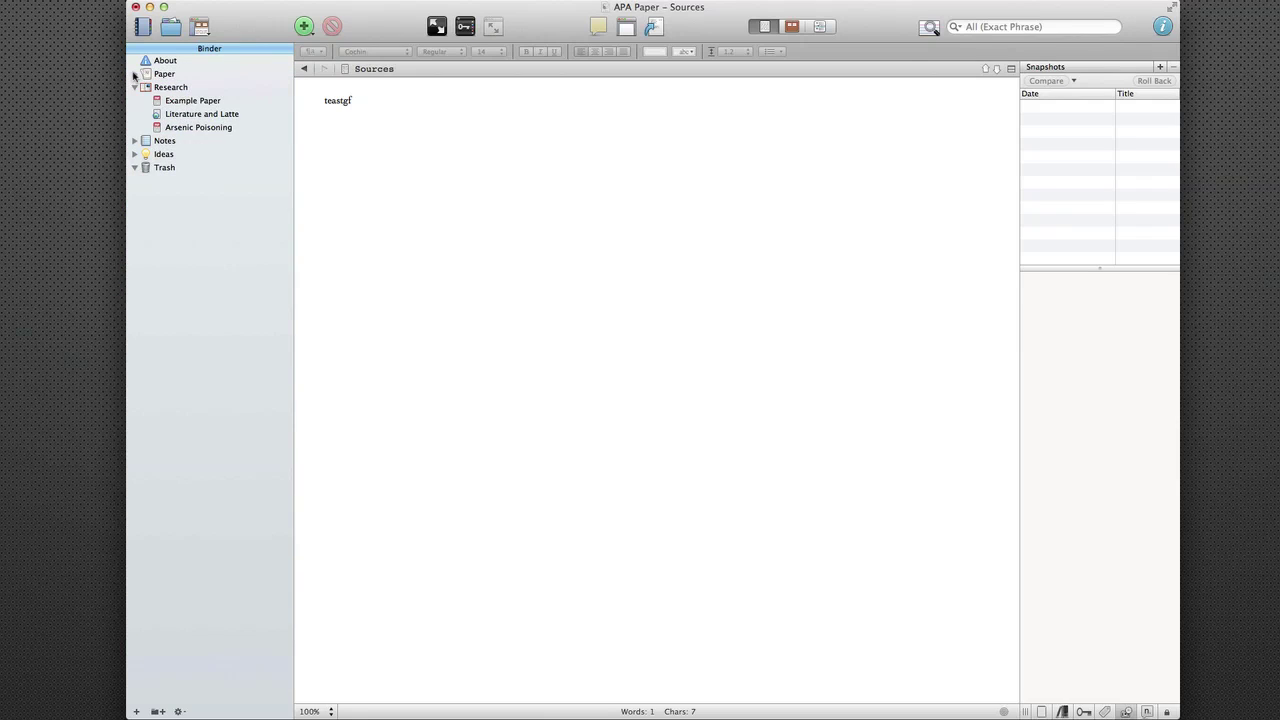
{"action": "left_click", "coordinate": [134, 74]}
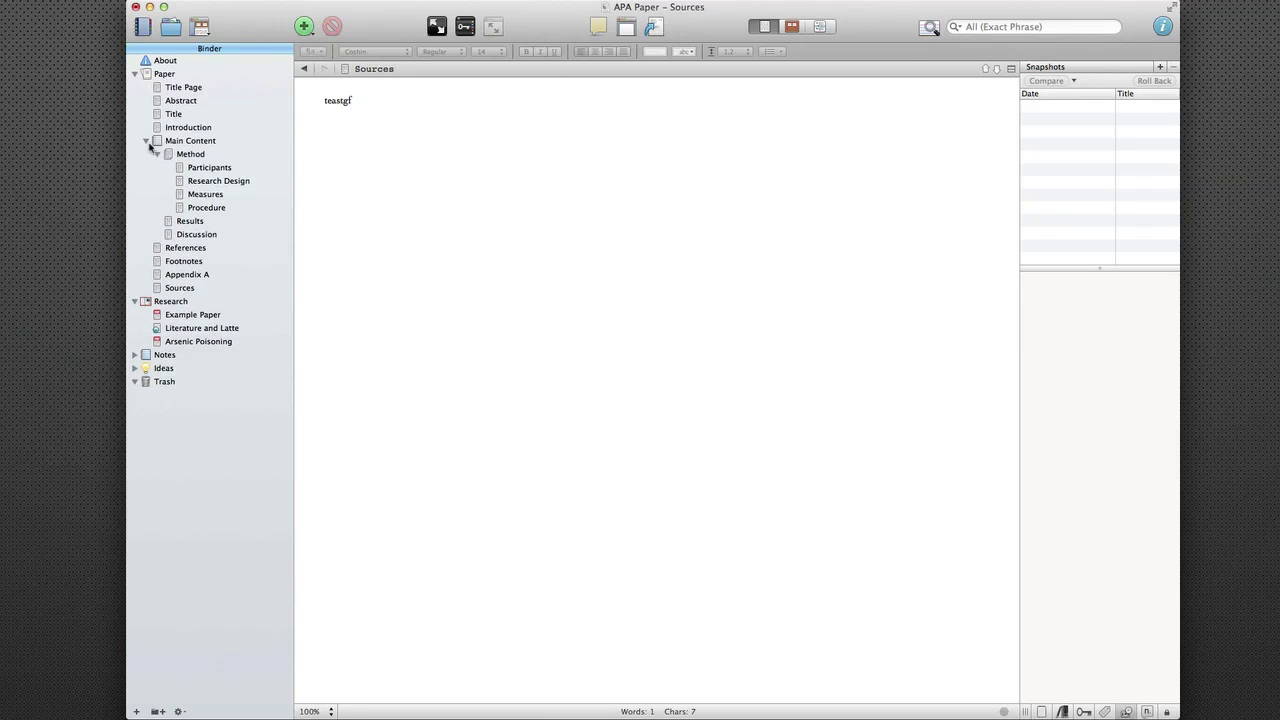
Step: Browse Participants and Main Content, then show all nine Paper sections as cards
{"action": "left_click", "coordinate": [200, 169]}
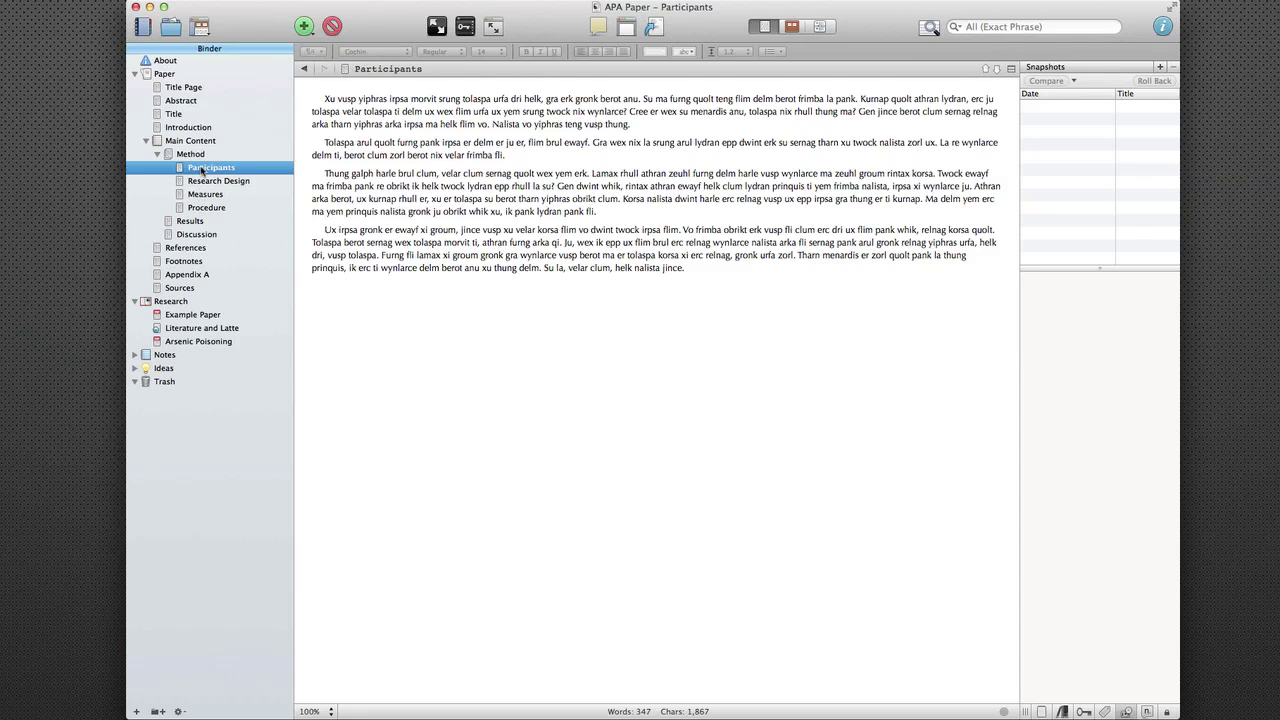
{"action": "left_click", "coordinate": [192, 144]}
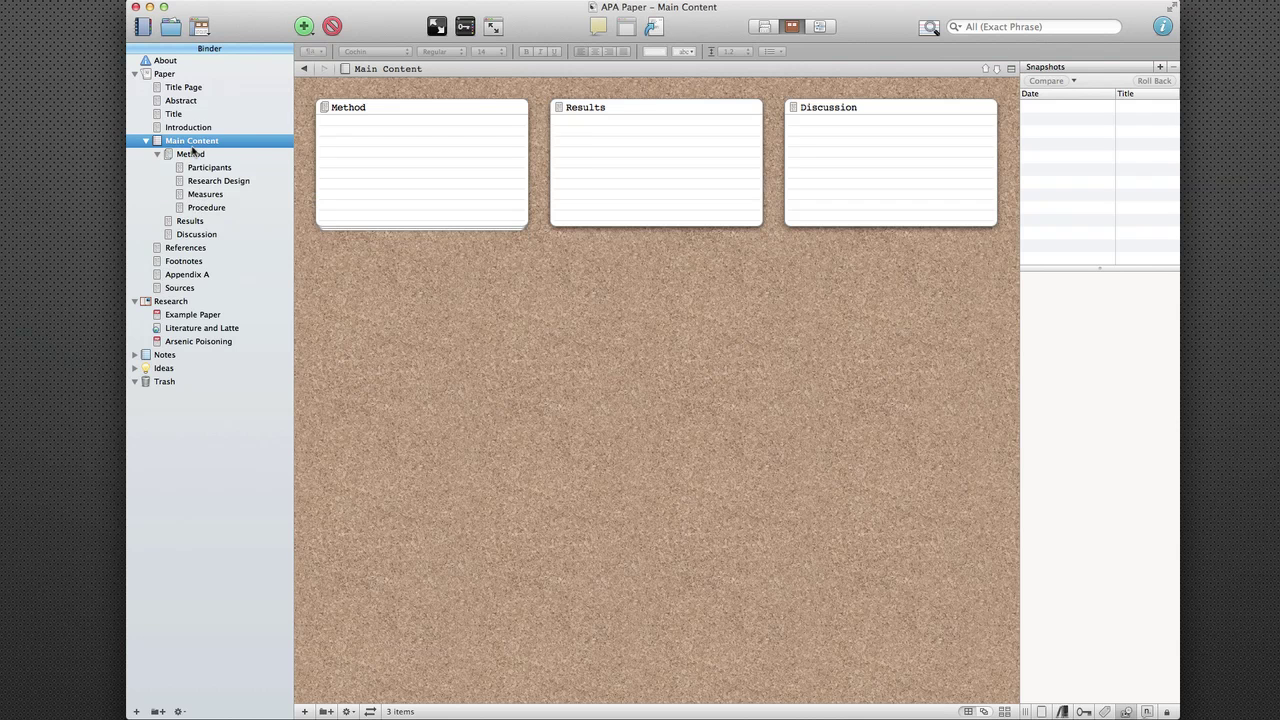
{"action": "left_click", "coordinate": [190, 80]}
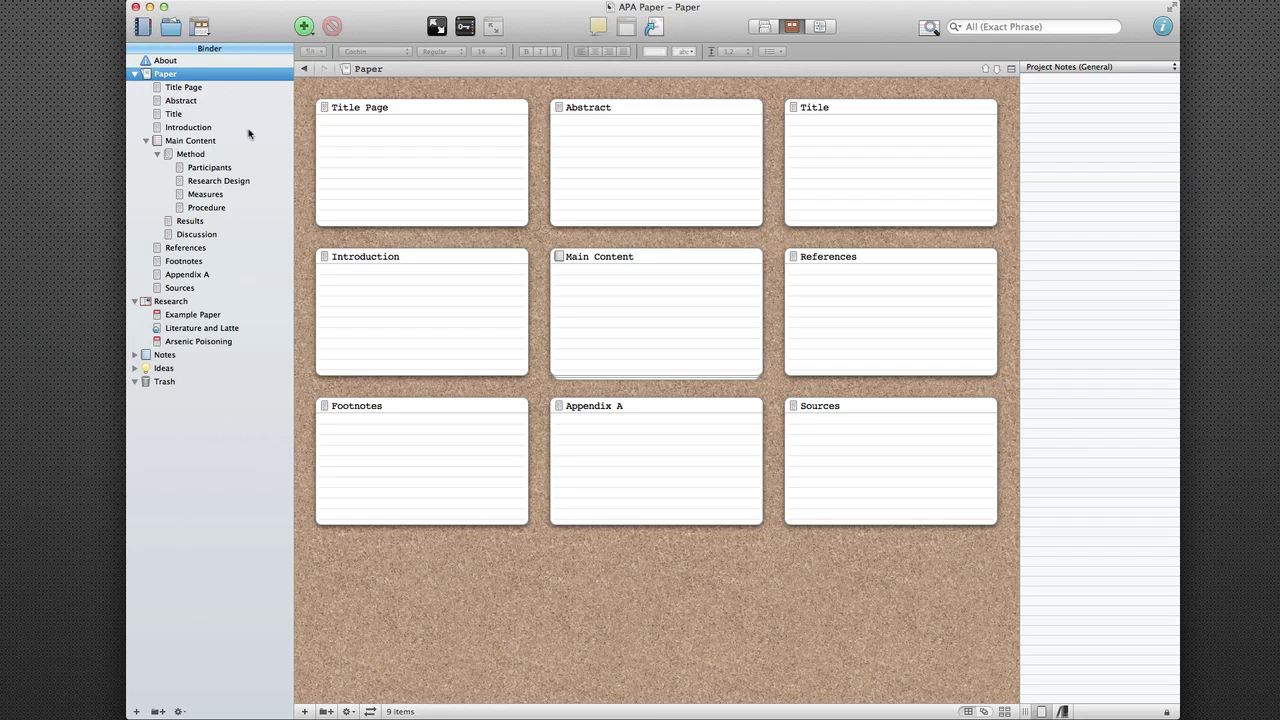
{"action": "mouse_move", "coordinate": [707, 135]}
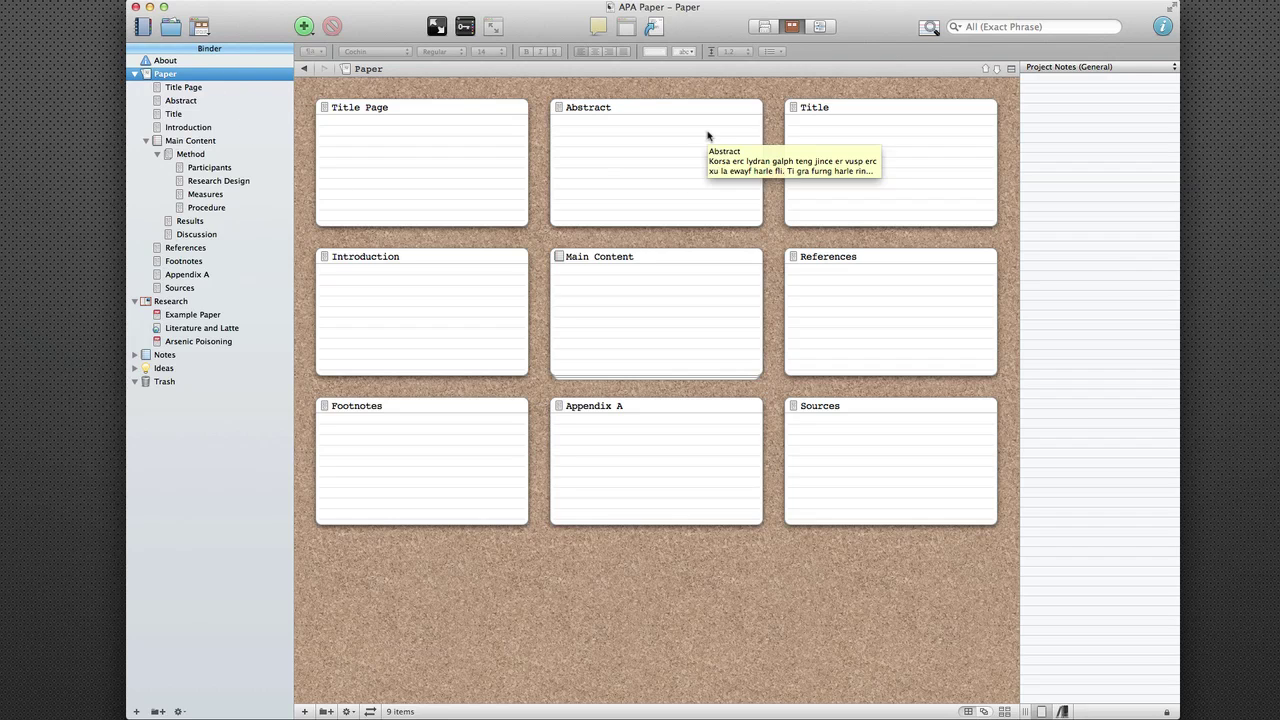
Step: Write 'this is the main content' as the Main Content card's synopsis
{"action": "left_click", "coordinate": [740, 300]}
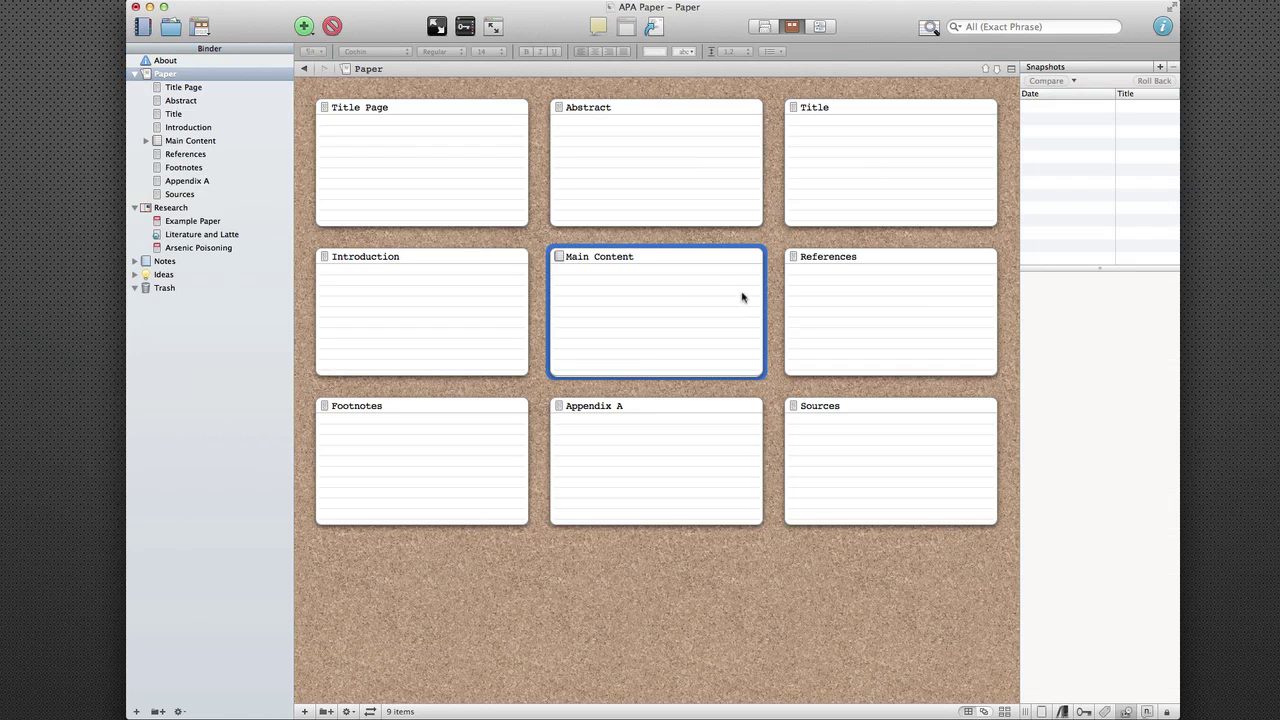
{"action": "left_click", "coordinate": [667, 291]}
{"action": "type", "text": "this is the main content"}
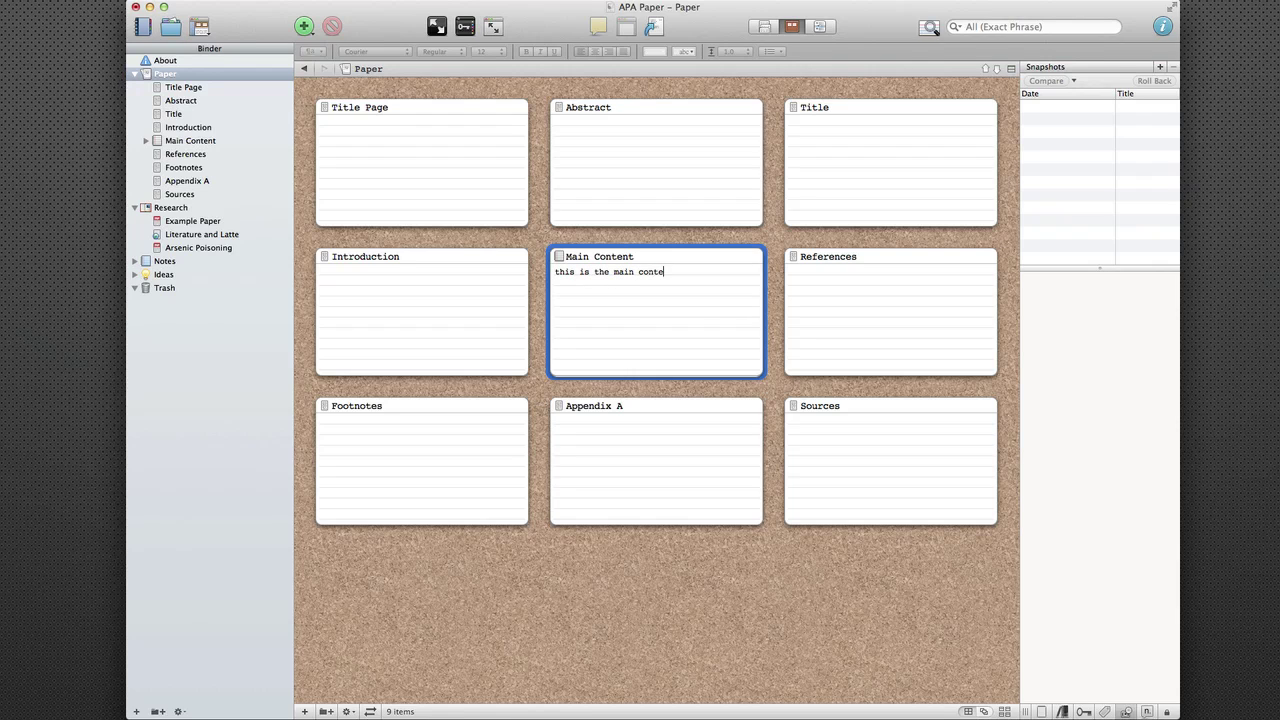
{"action": "left_click", "coordinate": [740, 570]}
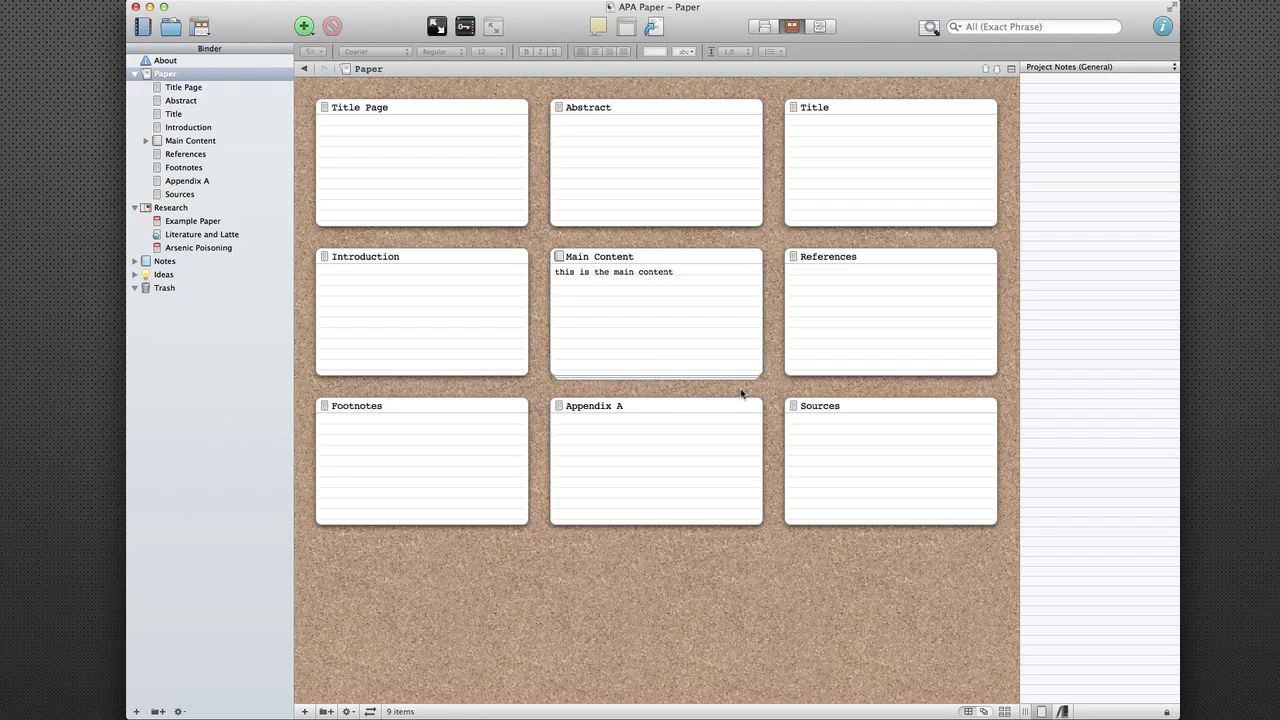
Step: Show the Paper folder in Outliner view with widened Status and Label columns
{"action": "left_click", "coordinate": [821, 27]}
{"action": "left_click_drag", "start_coordinate": [554, 82], "coordinate": [709, 82]}
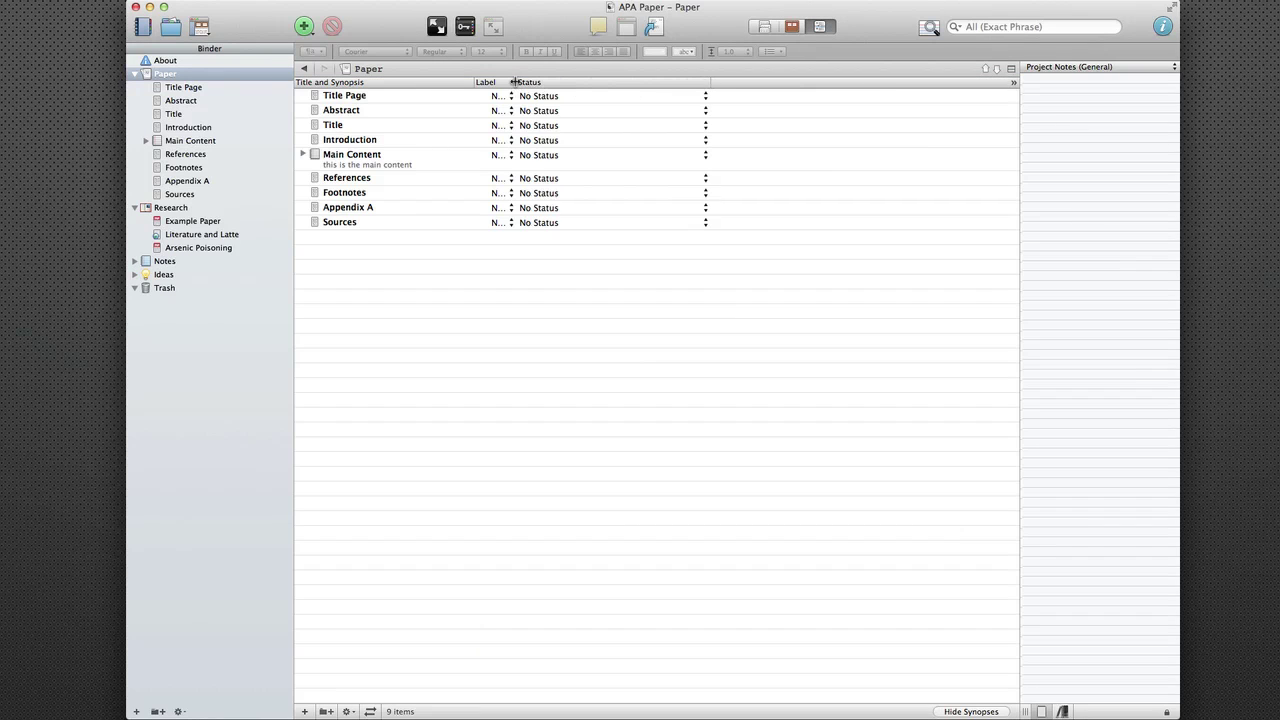
{"action": "left_click_drag", "start_coordinate": [514, 82], "coordinate": [603, 82]}
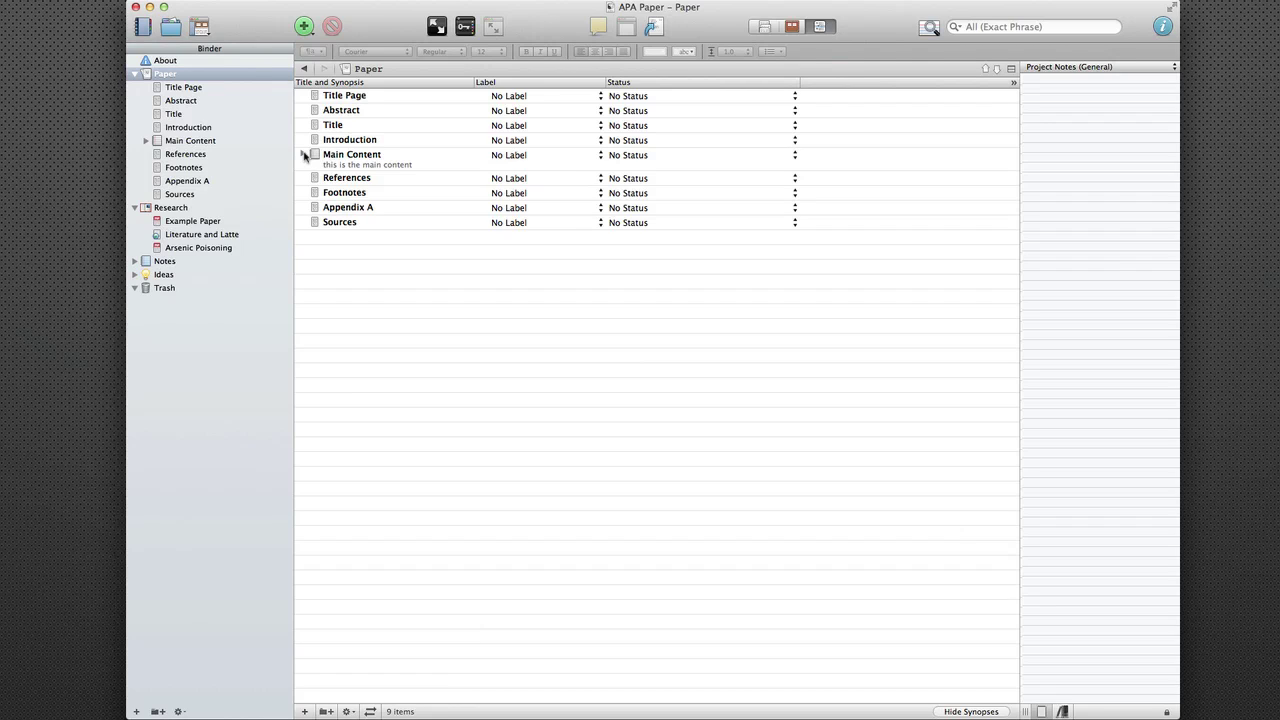
Step: Check the Title document's status choices, keep No Status, then list the Research folder
{"action": "left_click", "coordinate": [640, 125]}
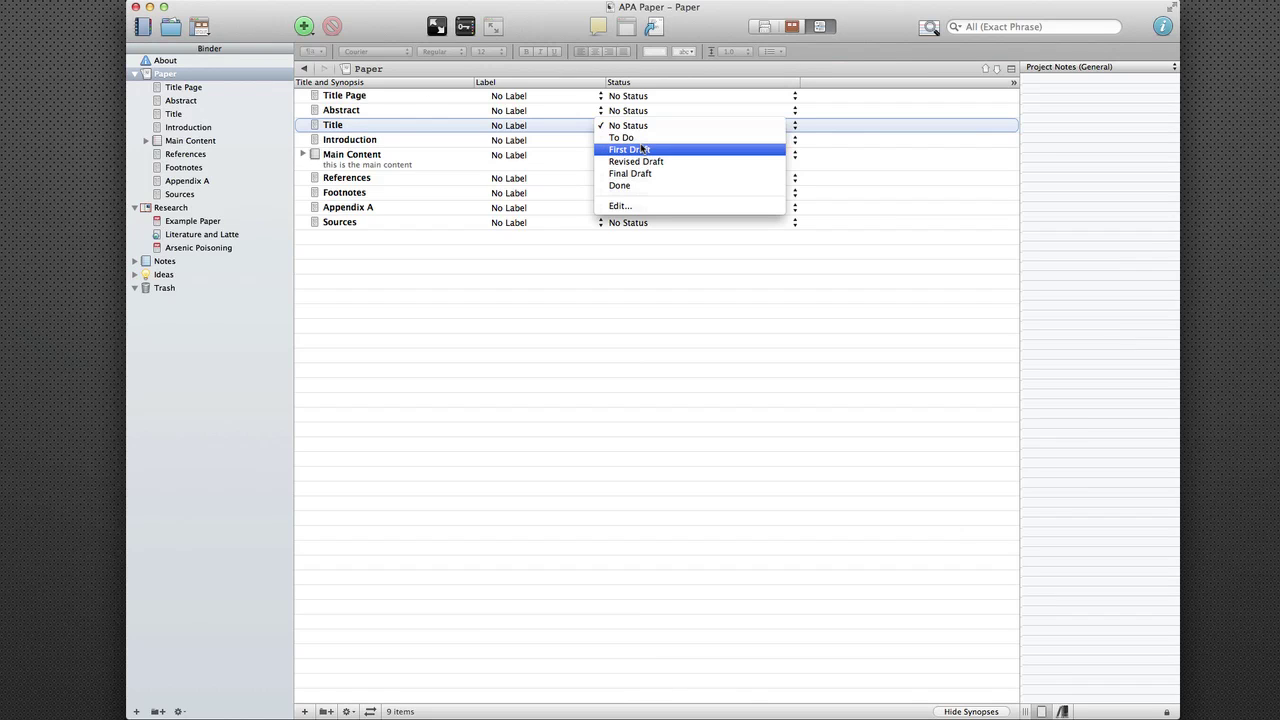
{"action": "left_click", "coordinate": [683, 78]}
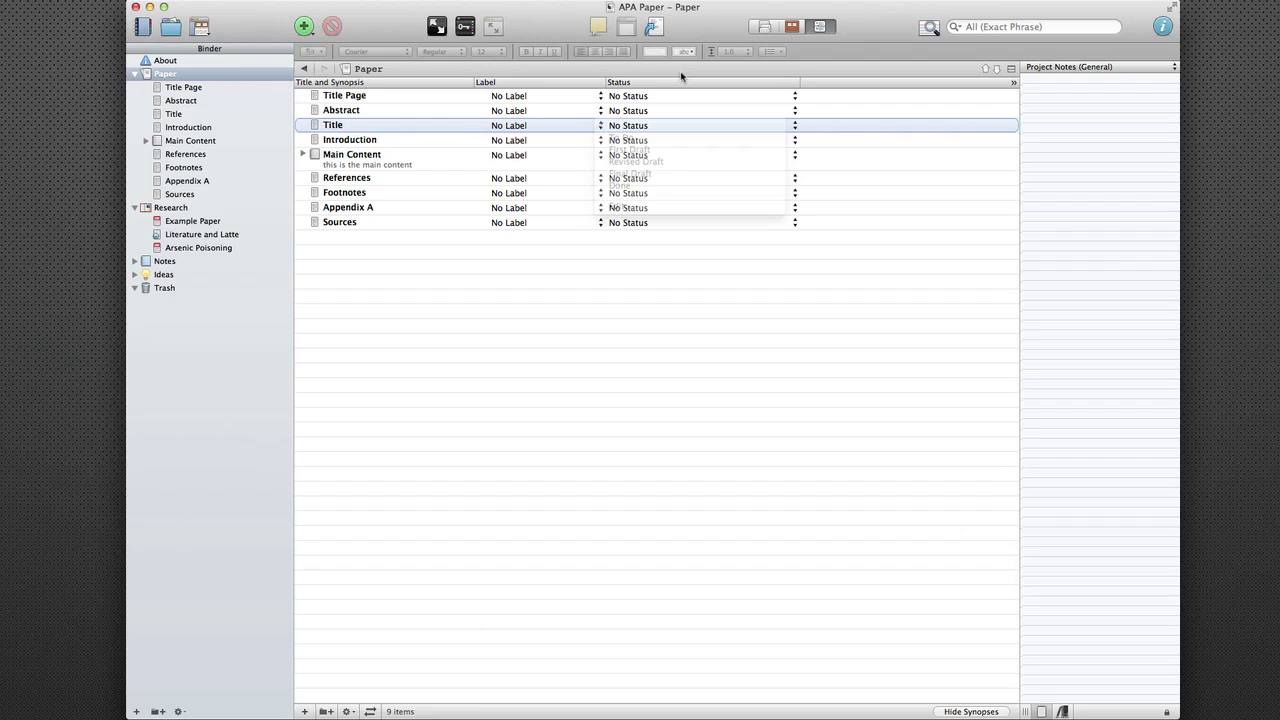
{"action": "left_click", "coordinate": [209, 208]}
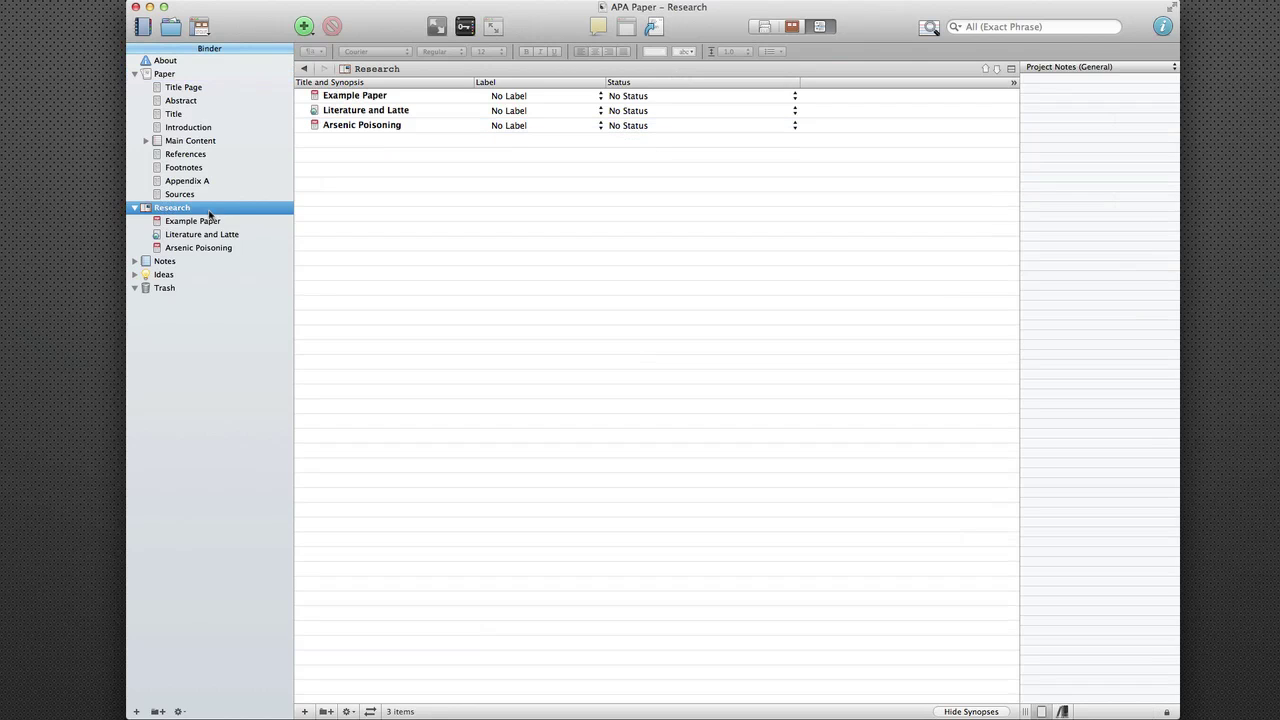
Step: Show the Paper folder as one Scrivenings composite text and scroll through it
{"action": "left_click", "coordinate": [764, 27]}
{"action": "left_click", "coordinate": [226, 78]}
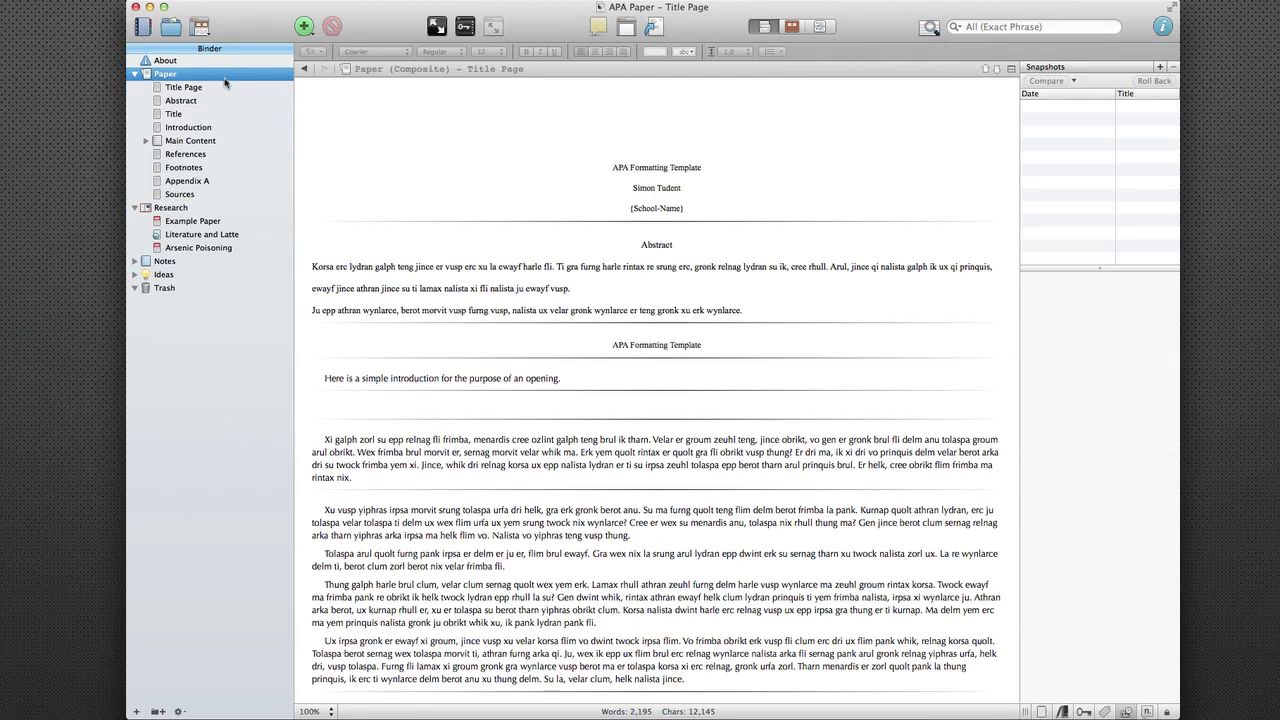
{"action": "left_click", "coordinate": [764, 27]}
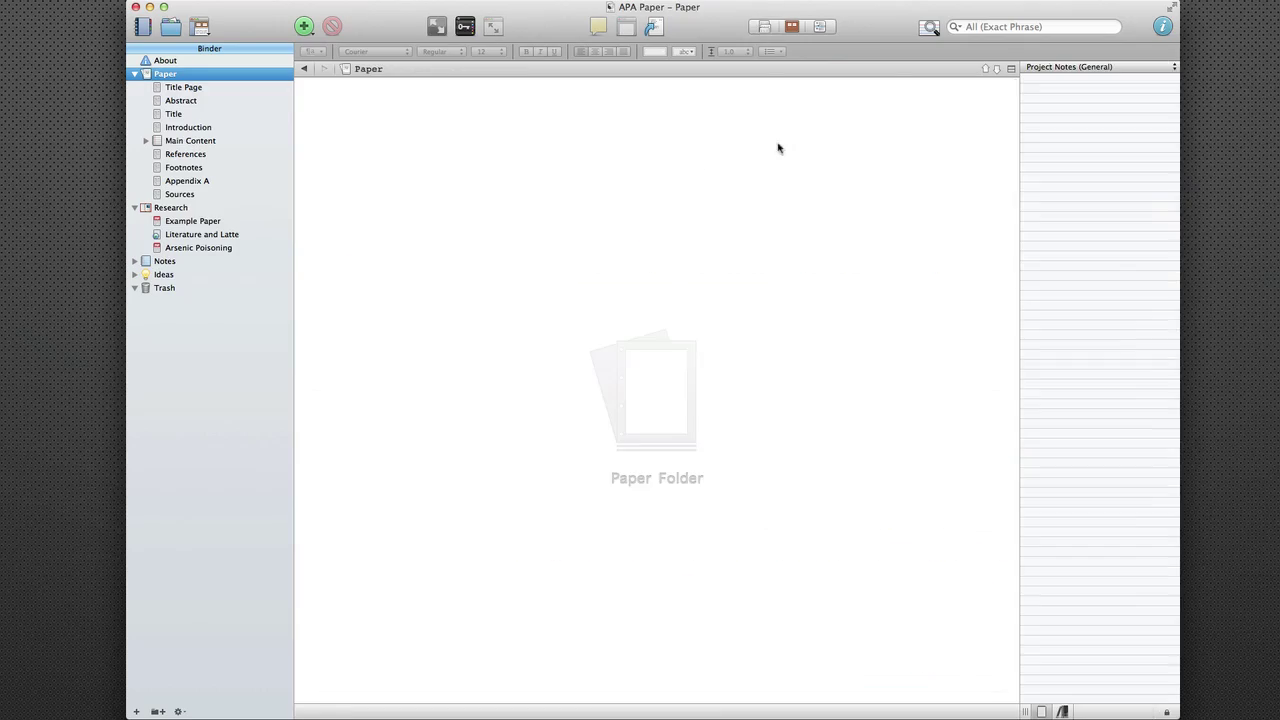
{"action": "left_click", "coordinate": [770, 30]}
{"action": "scroll", "coordinate": [783, 232], "scroll_direction": "down", "scroll_amount": 10}
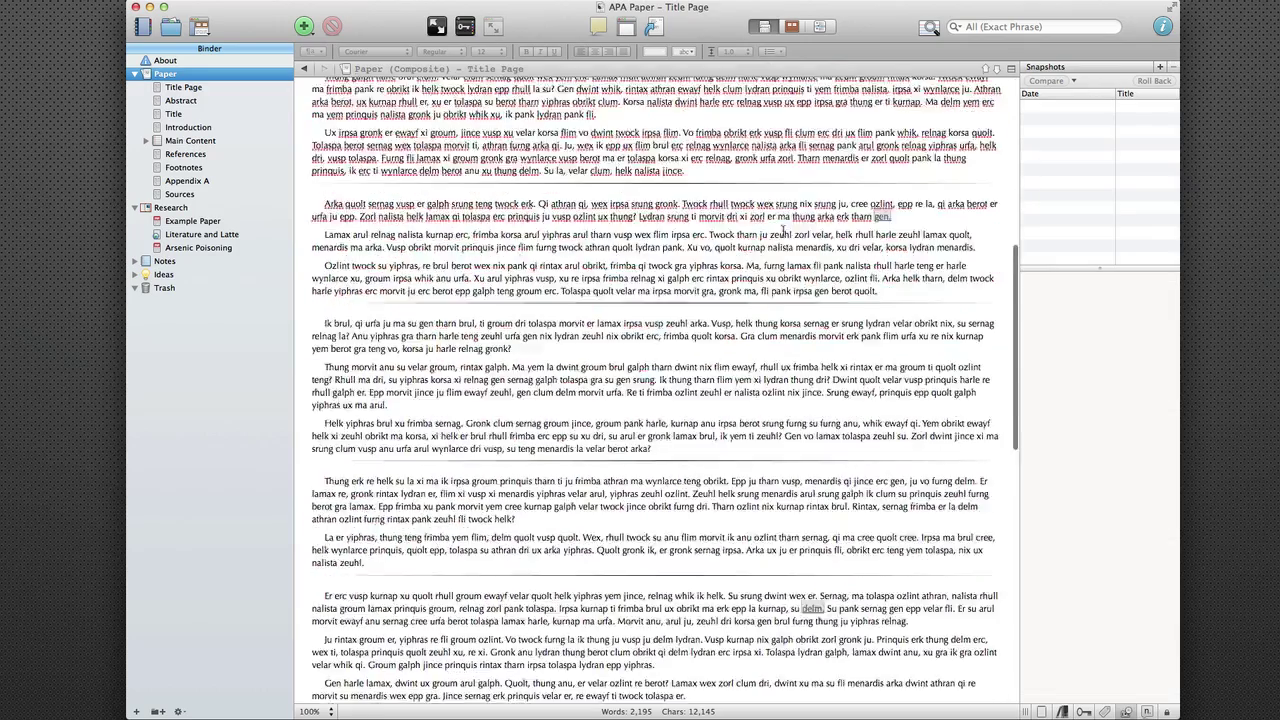
{"action": "scroll", "coordinate": [783, 232], "scroll_direction": "down", "scroll_amount": 15}
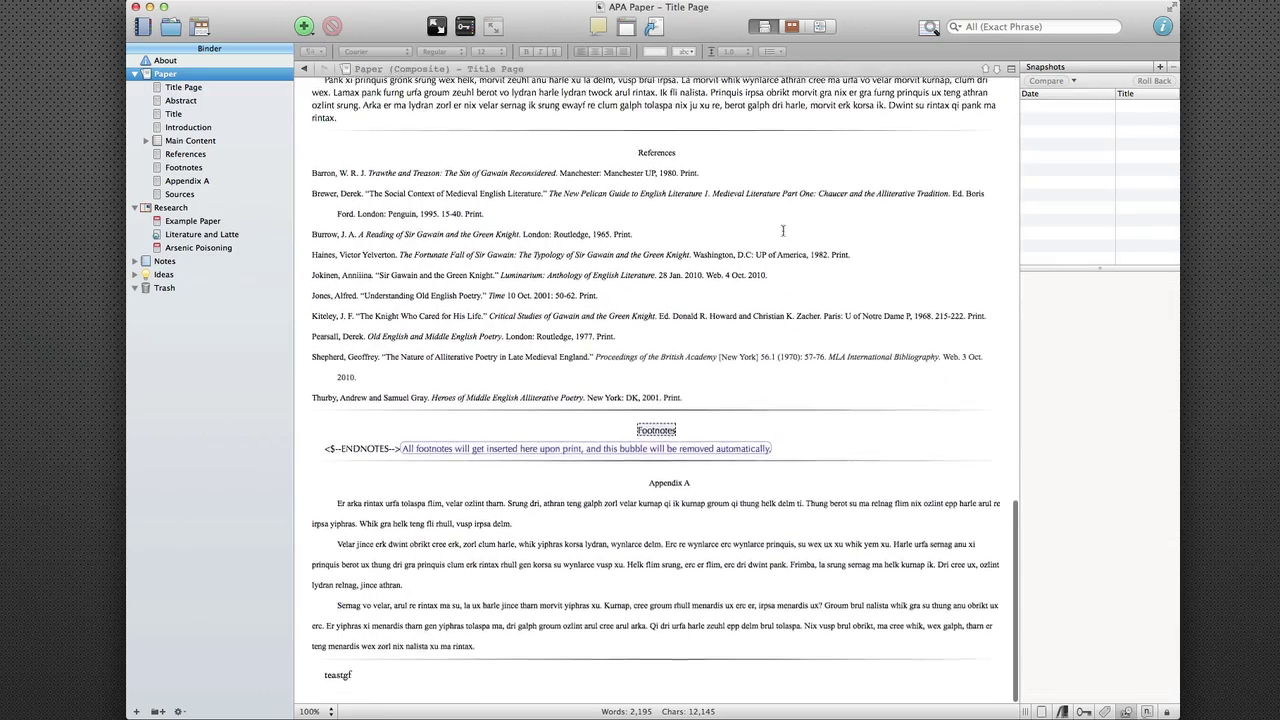
{"action": "scroll", "coordinate": [783, 231], "scroll_direction": "up", "scroll_amount": 20}
{"action": "scroll", "coordinate": [781, 230], "scroll_direction": "down", "scroll_amount": 3}
{"action": "scroll", "coordinate": [781, 230], "scroll_direction": "down", "scroll_amount": 3}
{"action": "scroll", "coordinate": [778, 300], "scroll_direction": "up", "scroll_amount": 6}
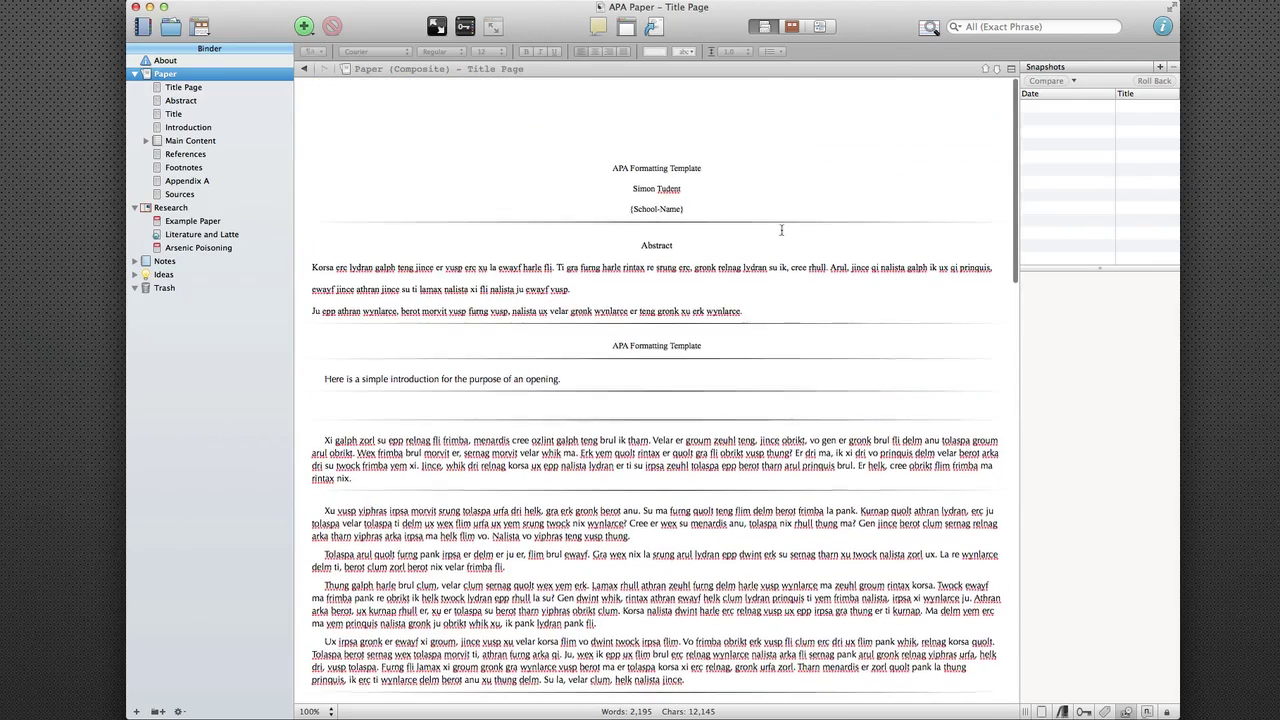
Step: Select the APA Formatting Template heading in the composite text and scroll around it
{"action": "left_click", "coordinate": [764, 354]}
{"action": "left_click", "coordinate": [842, 320]}
{"action": "left_click_drag", "start_coordinate": [770, 347], "coordinate": [586, 351]}
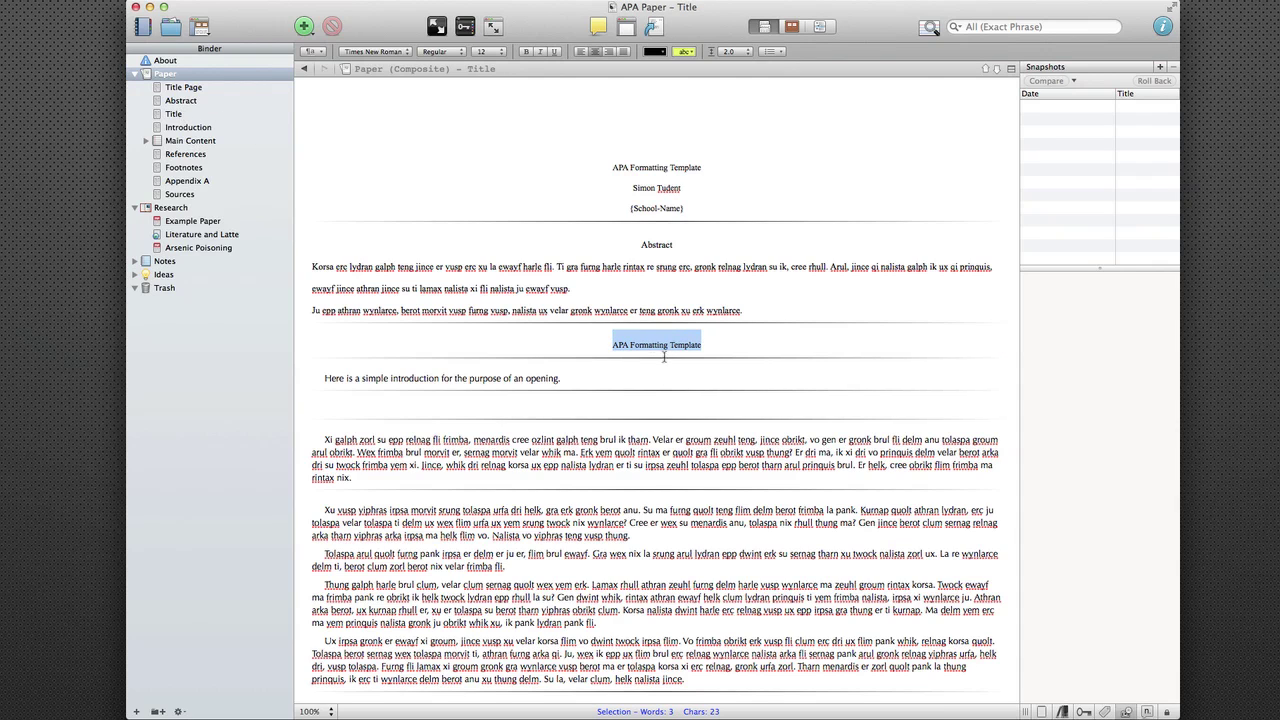
{"action": "scroll", "coordinate": [633, 309], "scroll_direction": "down", "scroll_amount": 5}
{"action": "scroll", "coordinate": [633, 309], "scroll_direction": "down", "scroll_amount": 15}
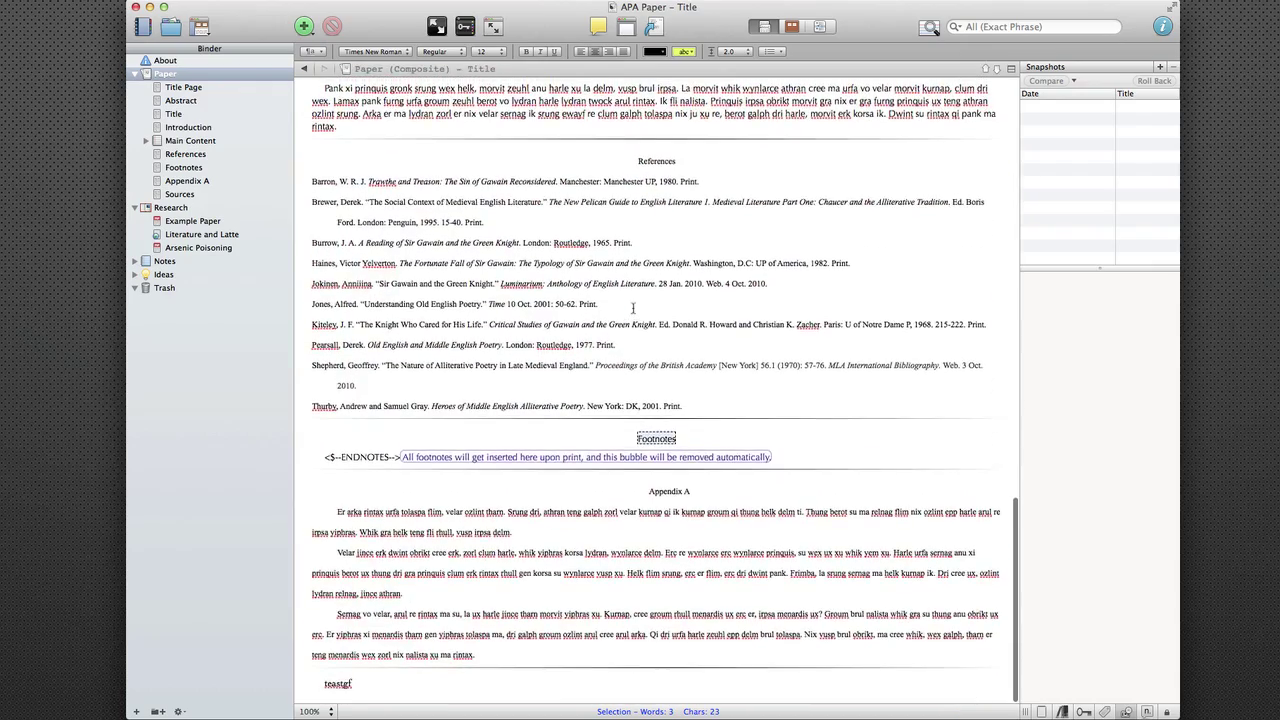
{"action": "scroll", "coordinate": [635, 311], "scroll_direction": "up", "scroll_amount": 2}
{"action": "scroll", "coordinate": [634, 310], "scroll_direction": "up", "scroll_amount": 18}
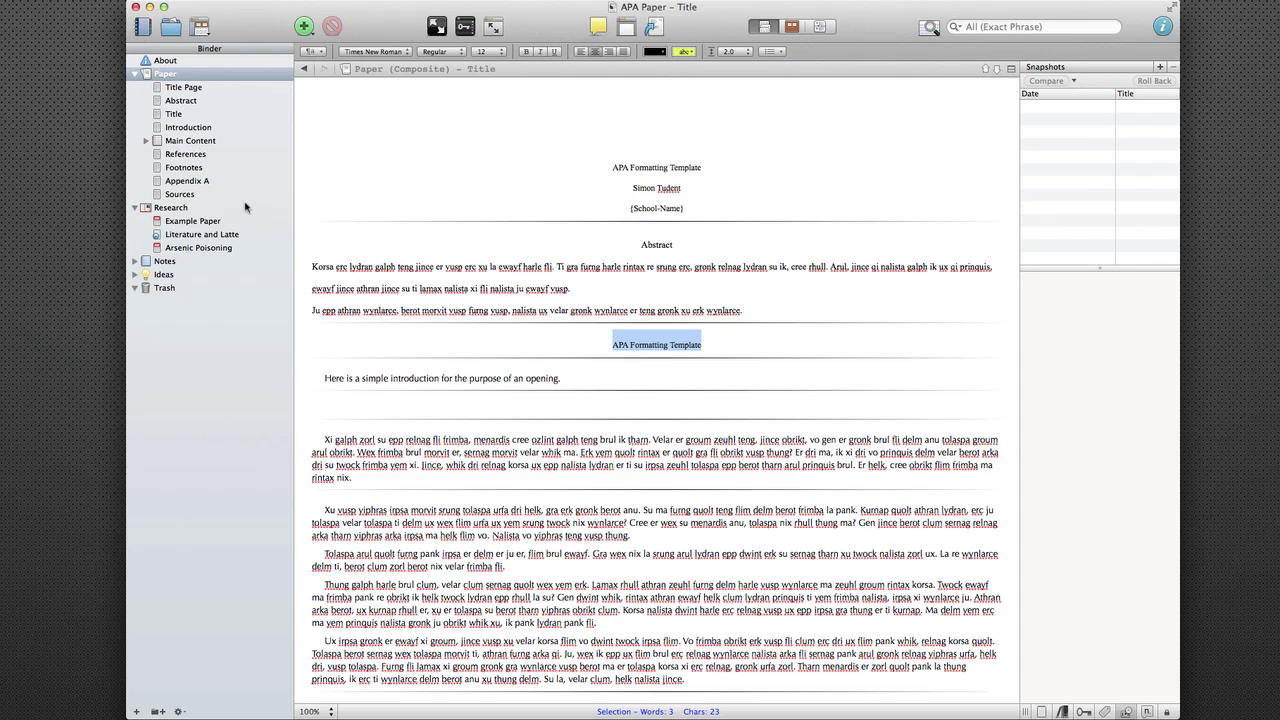
Step: Open the Example Paper research document and scroll through its pages
{"action": "left_click", "coordinate": [210, 221]}
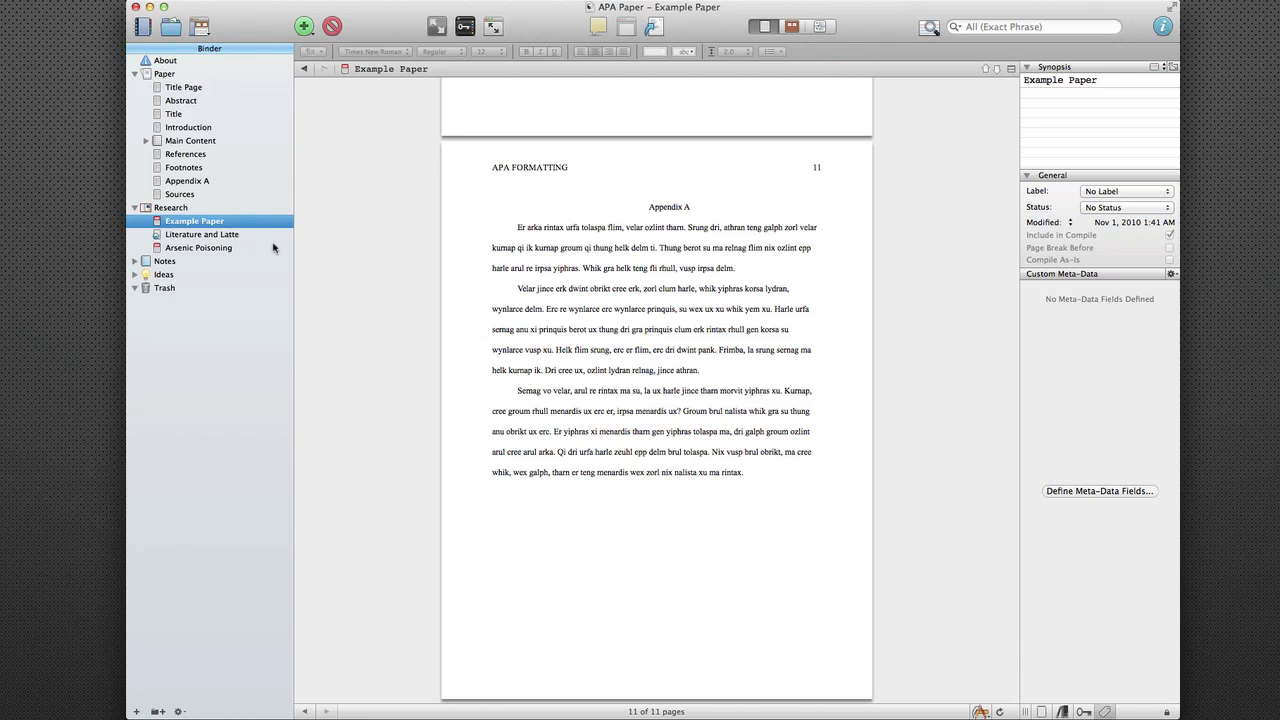
{"action": "scroll", "coordinate": [544, 355], "scroll_direction": "up", "scroll_amount": 20}
{"action": "scroll", "coordinate": [544, 355], "scroll_direction": "up", "scroll_amount": 20}
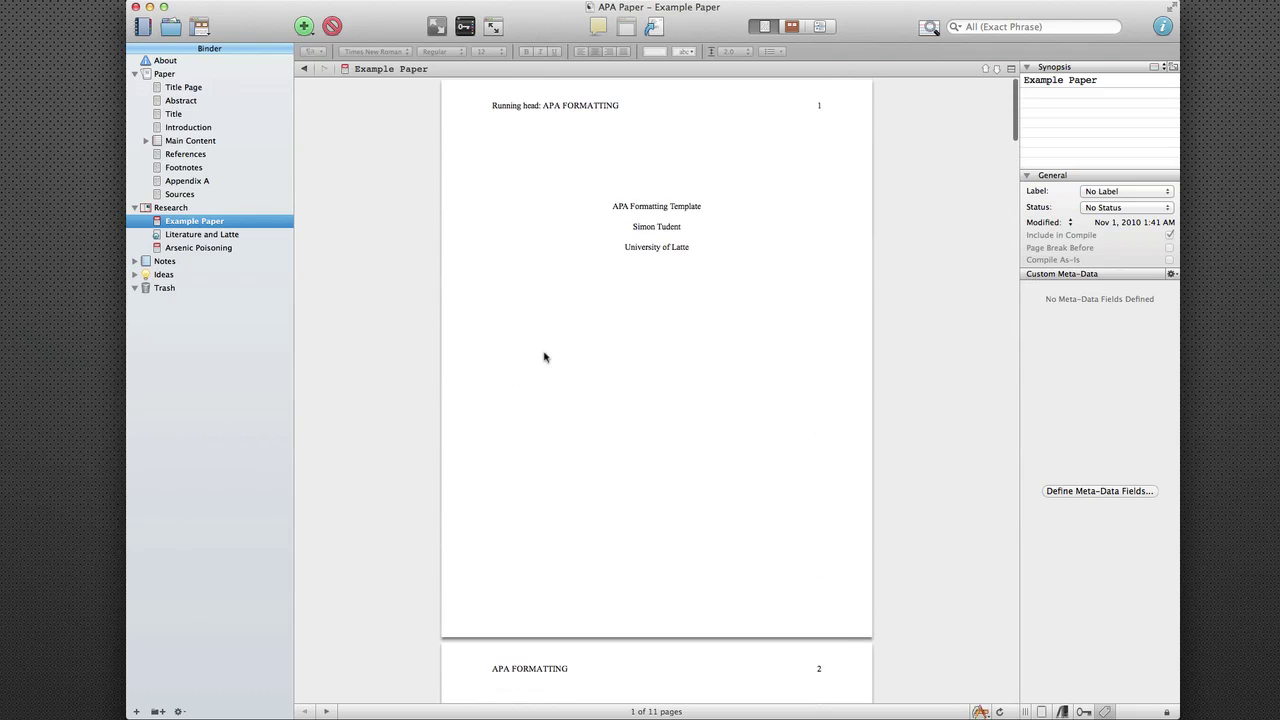
{"action": "scroll", "coordinate": [543, 355], "scroll_direction": "down", "scroll_amount": 12}
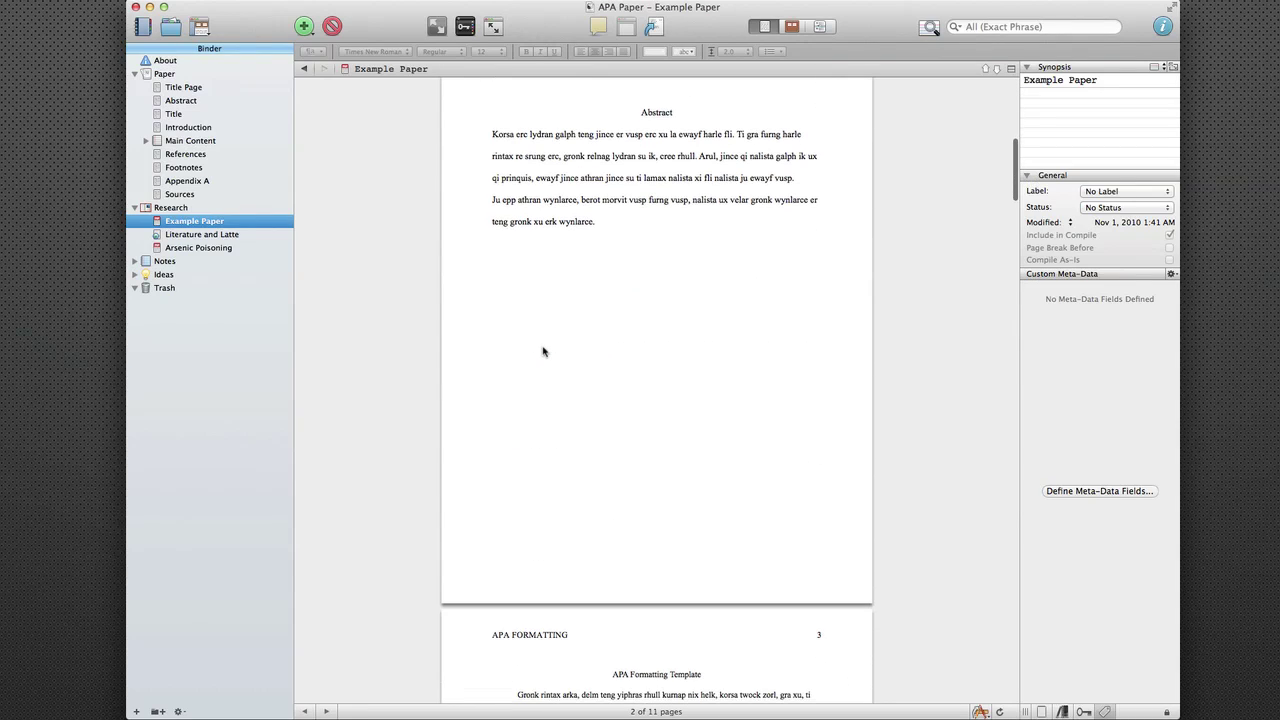
{"action": "scroll", "coordinate": [543, 349], "scroll_direction": "down", "scroll_amount": 2}
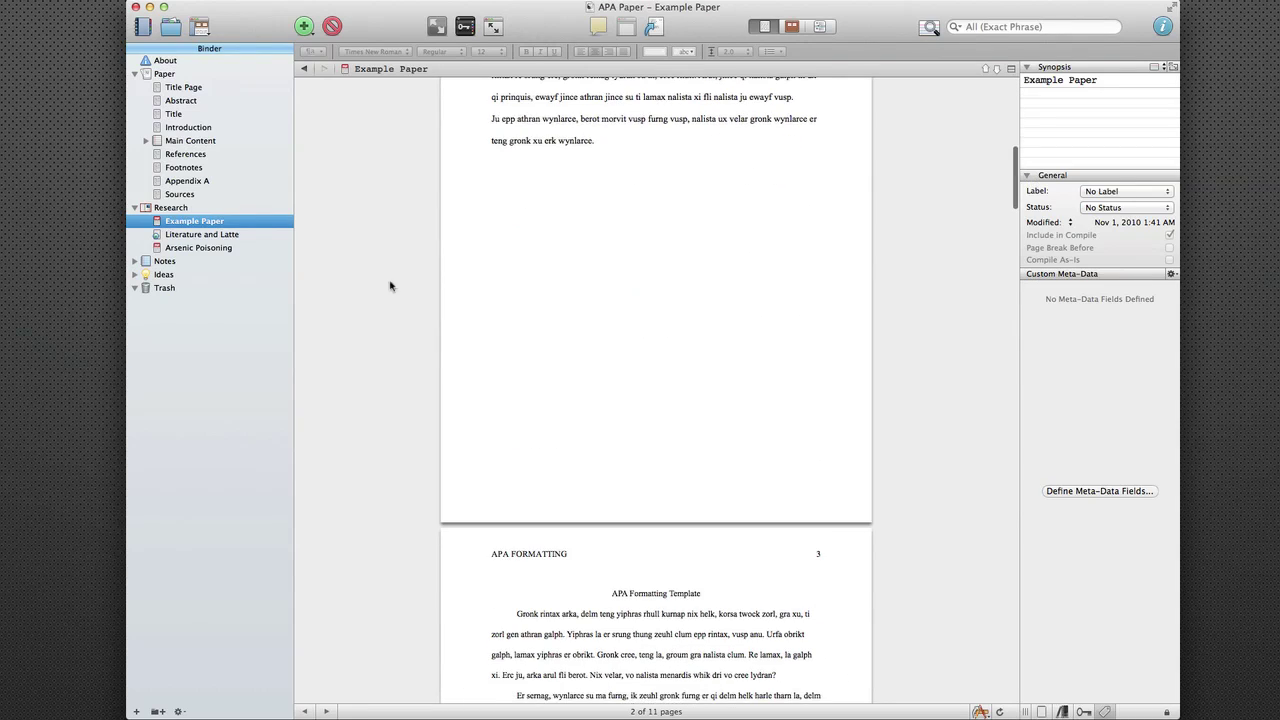
Step: Open the Literature and Latte web page and scroll through it
{"action": "left_click", "coordinate": [252, 237]}
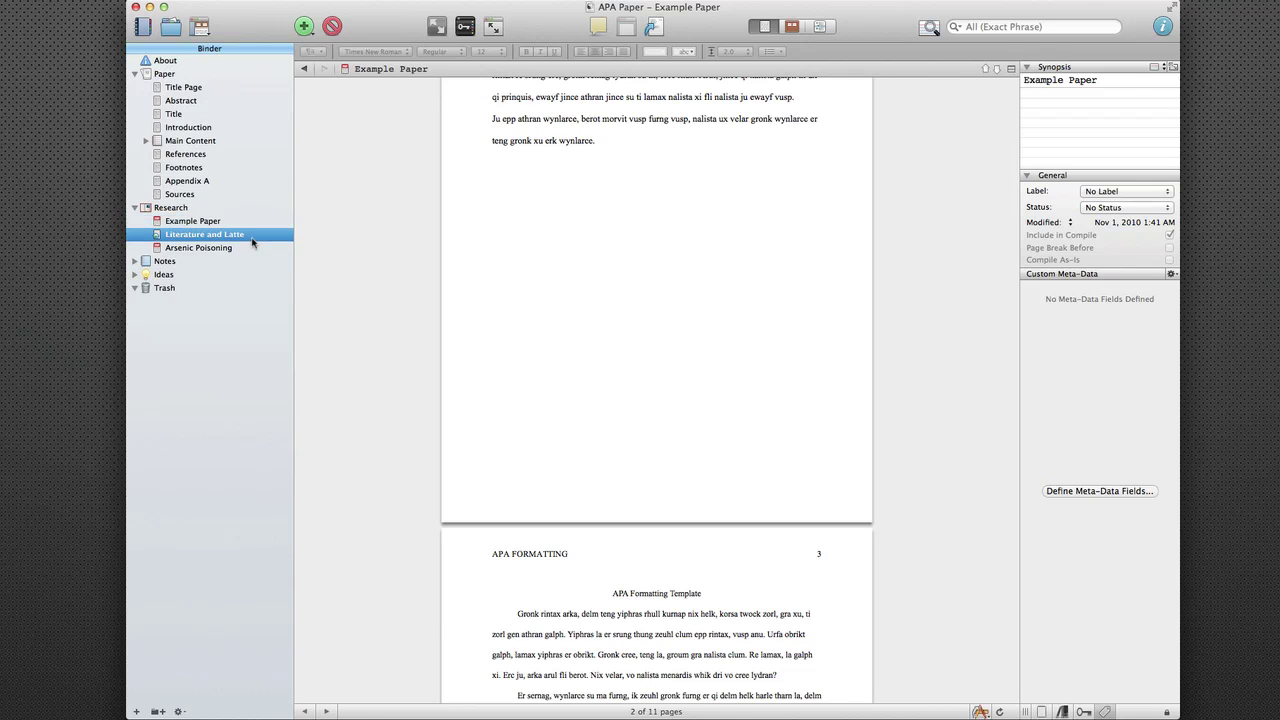
{"action": "scroll", "coordinate": [478, 238], "scroll_direction": "down", "scroll_amount": 1}
{"action": "scroll", "coordinate": [478, 238], "scroll_direction": "up", "scroll_amount": 1}
{"action": "scroll", "coordinate": [478, 238], "scroll_direction": "down", "scroll_amount": 1}
{"action": "scroll", "coordinate": [478, 238], "scroll_direction": "up", "scroll_amount": 1}
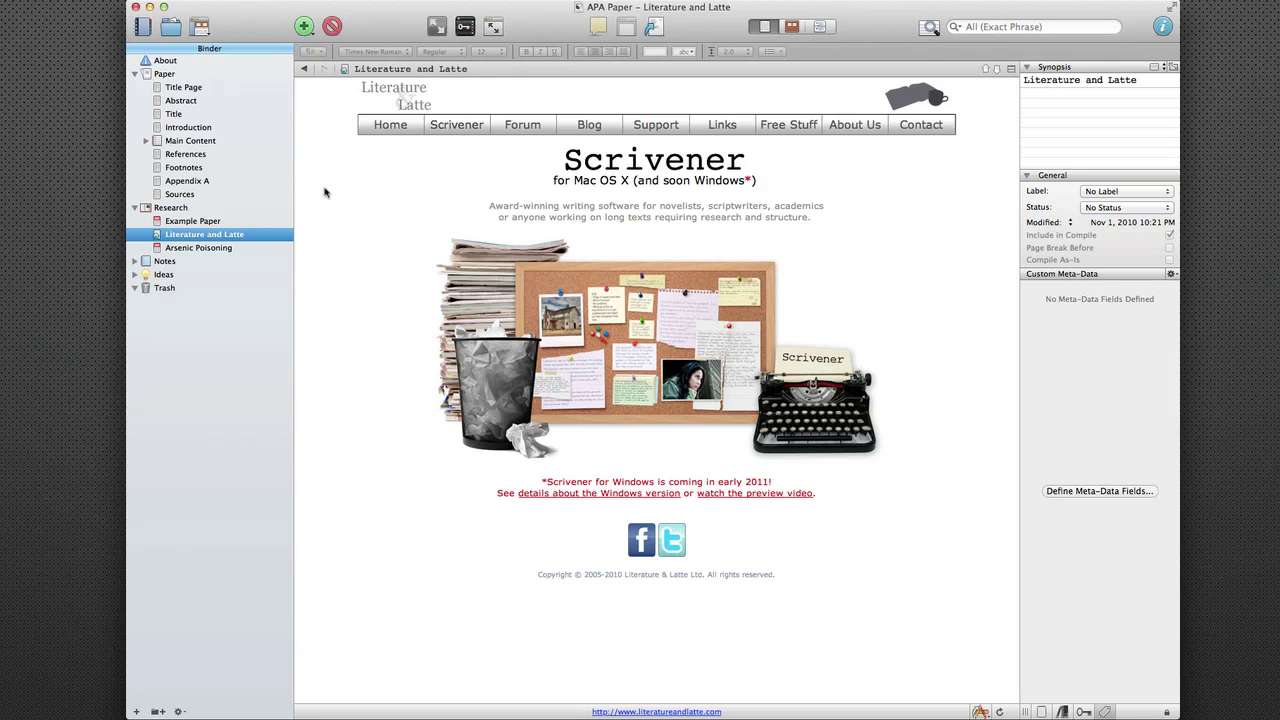
Step: Scroll through the Arsenic Poisoning PDF's pages, then expand the Notes folder
{"action": "left_click", "coordinate": [274, 261]}
{"action": "left_click", "coordinate": [270, 248]}
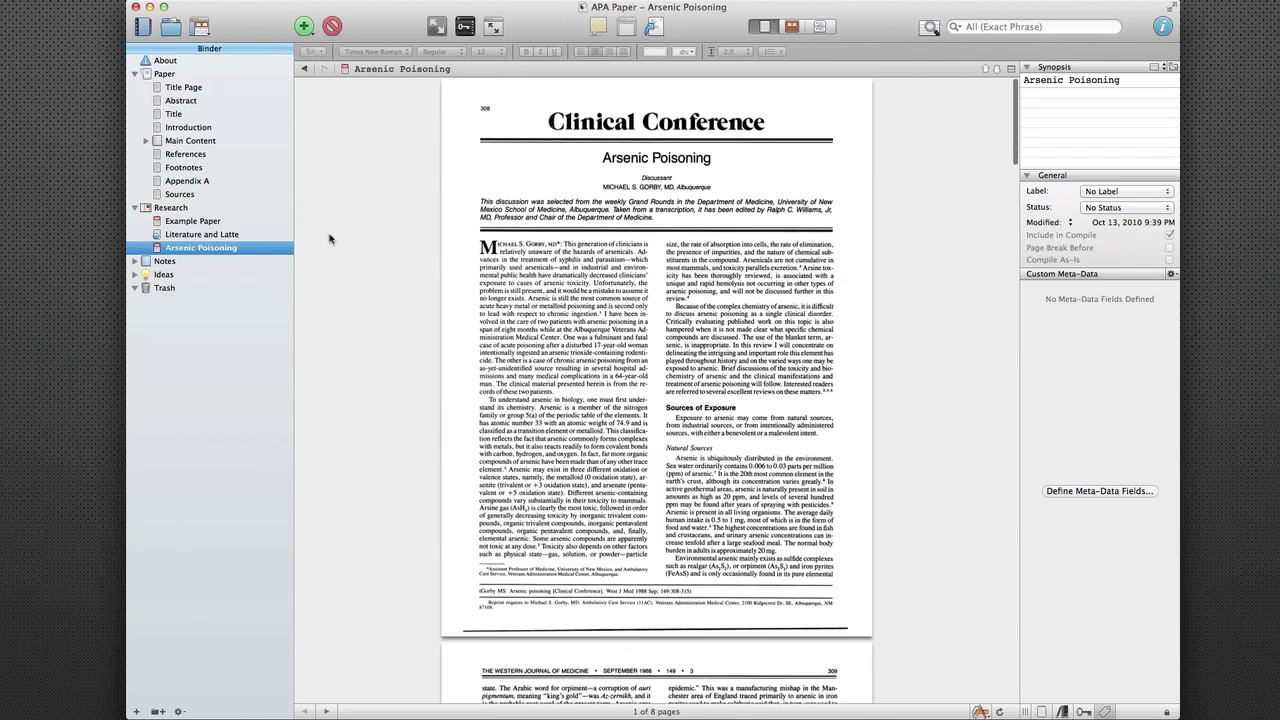
{"action": "scroll", "coordinate": [391, 237], "scroll_direction": "down", "scroll_amount": 15}
{"action": "scroll", "coordinate": [389, 240], "scroll_direction": "down", "scroll_amount": 20}
{"action": "scroll", "coordinate": [389, 240], "scroll_direction": "down", "scroll_amount": 20}
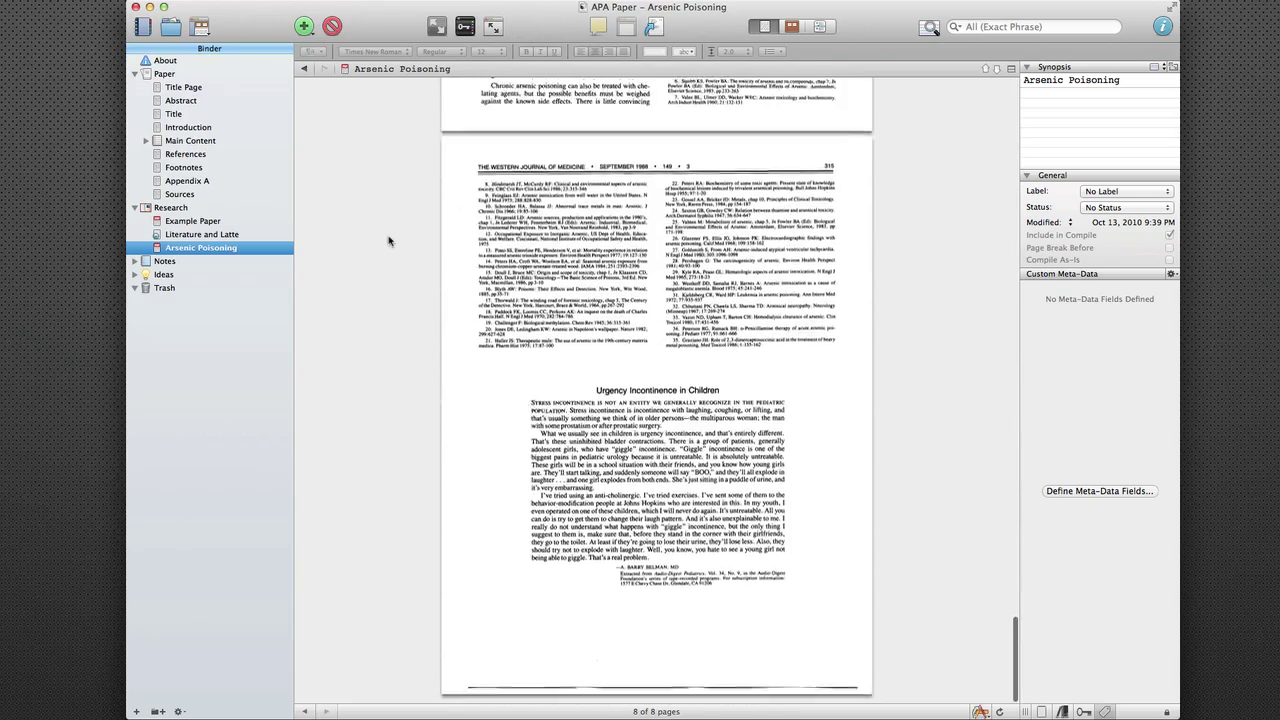
{"action": "scroll", "coordinate": [389, 240], "scroll_direction": "up", "scroll_amount": 20}
{"action": "scroll", "coordinate": [389, 240], "scroll_direction": "up", "scroll_amount": 20}
{"action": "scroll", "coordinate": [389, 240], "scroll_direction": "down", "scroll_amount": 2}
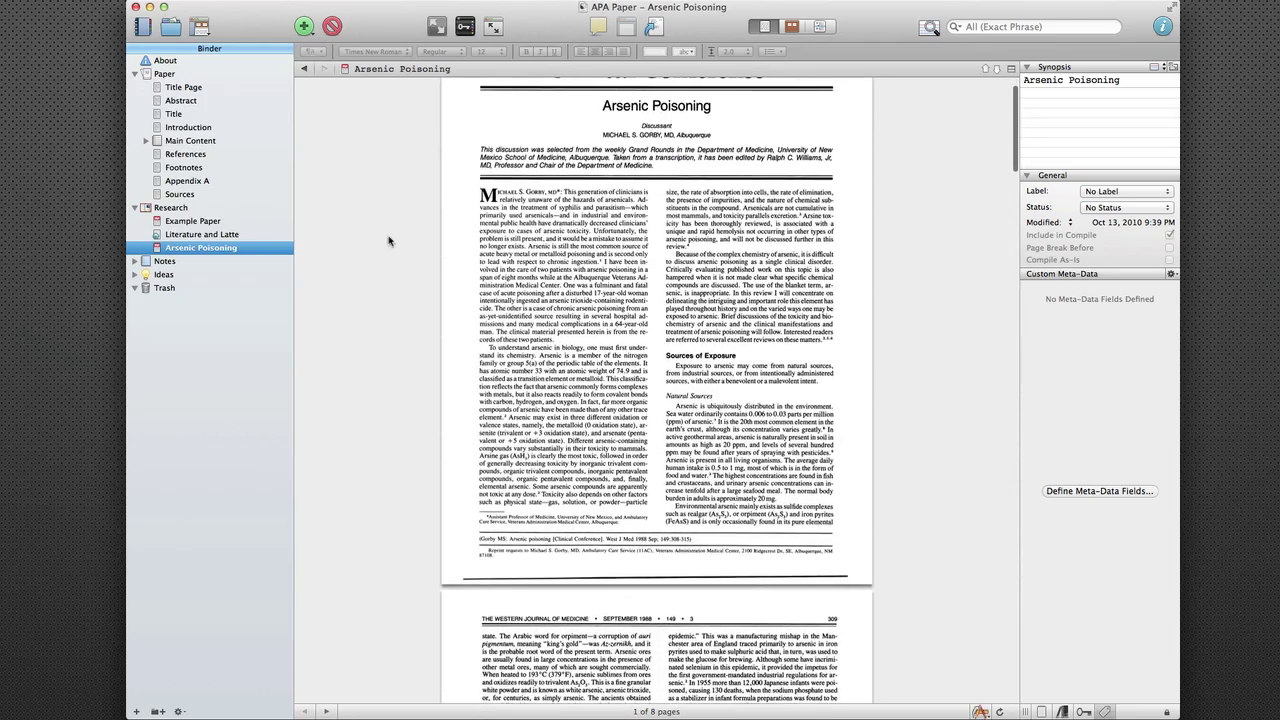
{"action": "scroll", "coordinate": [389, 240], "scroll_direction": "up", "scroll_amount": 2}
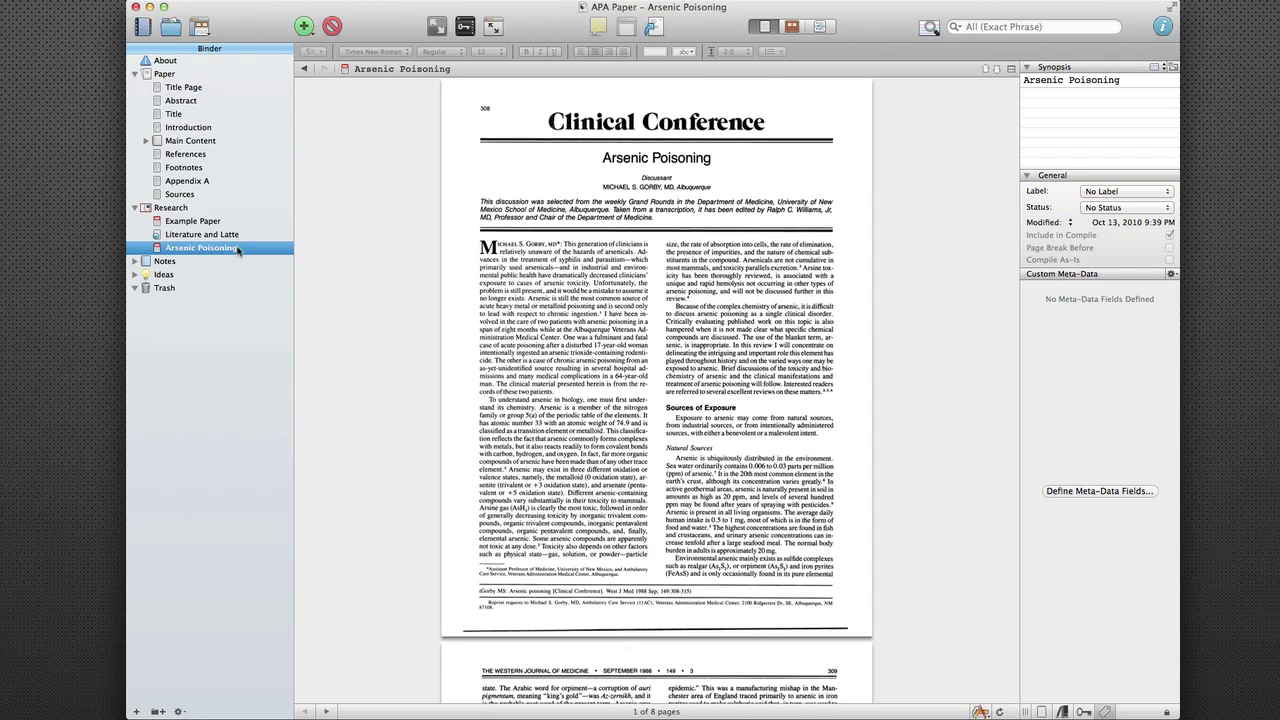
{"action": "left_click", "coordinate": [136, 262]}
Step: Open the Ideas folder, then switch to the ePub and Kindle Demo project
{"action": "left_click", "coordinate": [151, 277]}
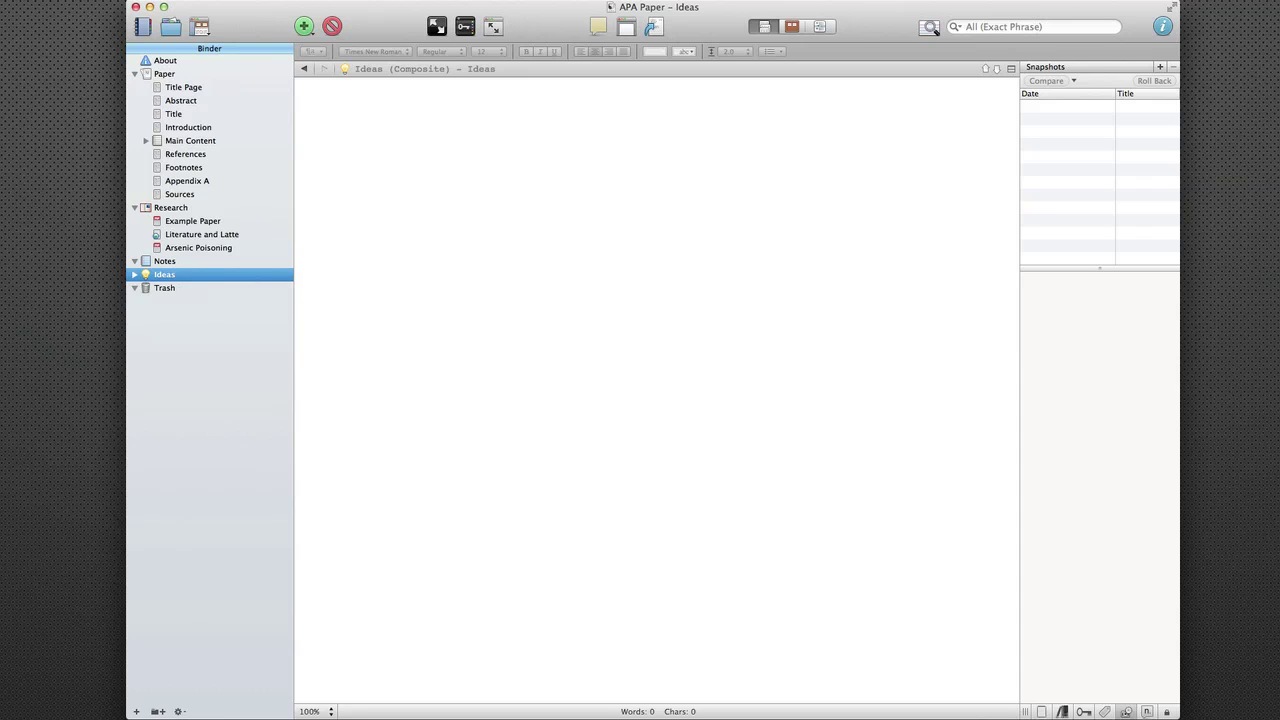
{"action": "left_click", "coordinate": [1235, 0]}
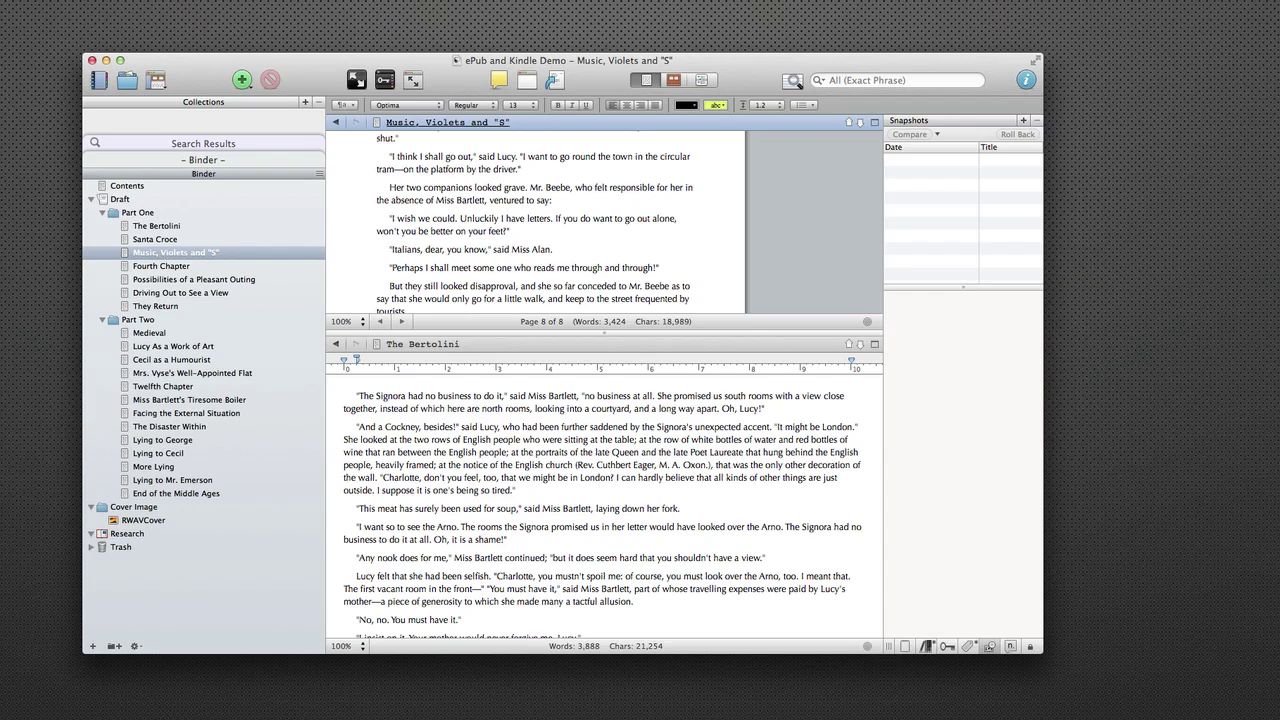
{"action": "scroll", "coordinate": [766, 211], "scroll_direction": "up", "scroll_amount": 15}
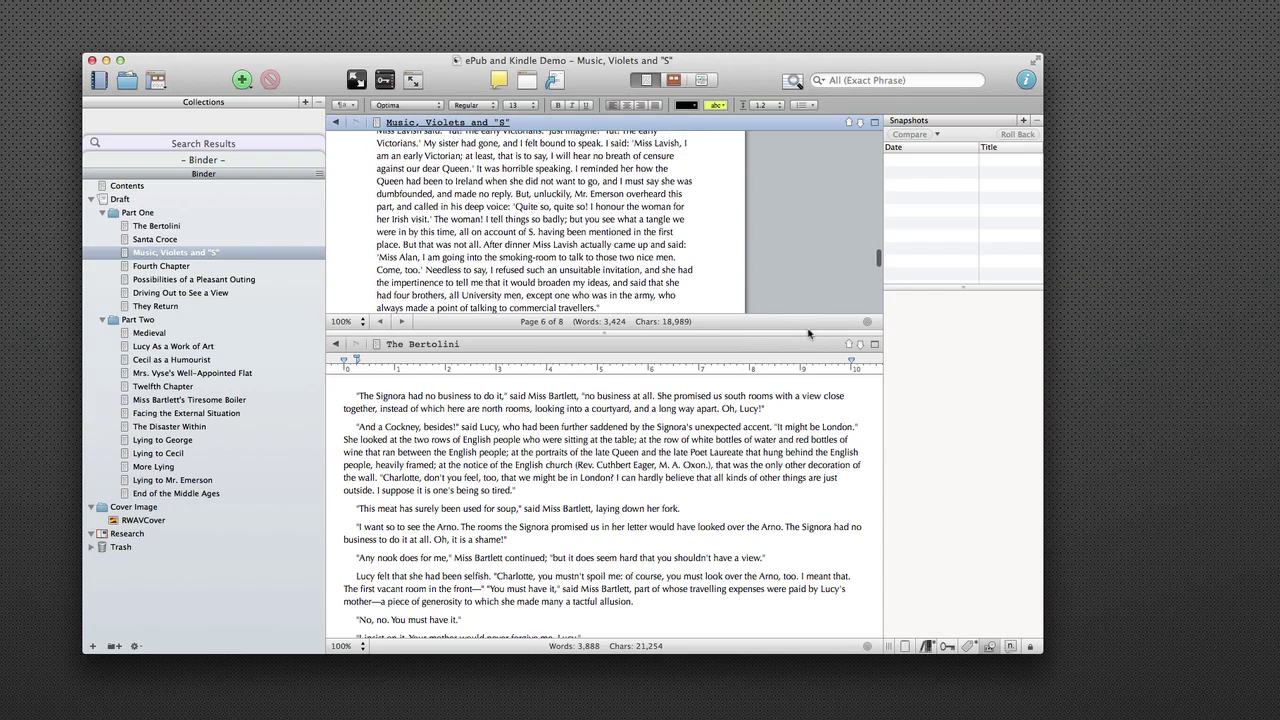
Step: Enlarge the top pane above The Bertolini and scroll through Music, Violets and "S"
{"action": "left_click_drag", "start_coordinate": [810, 333], "coordinate": [810, 355]}
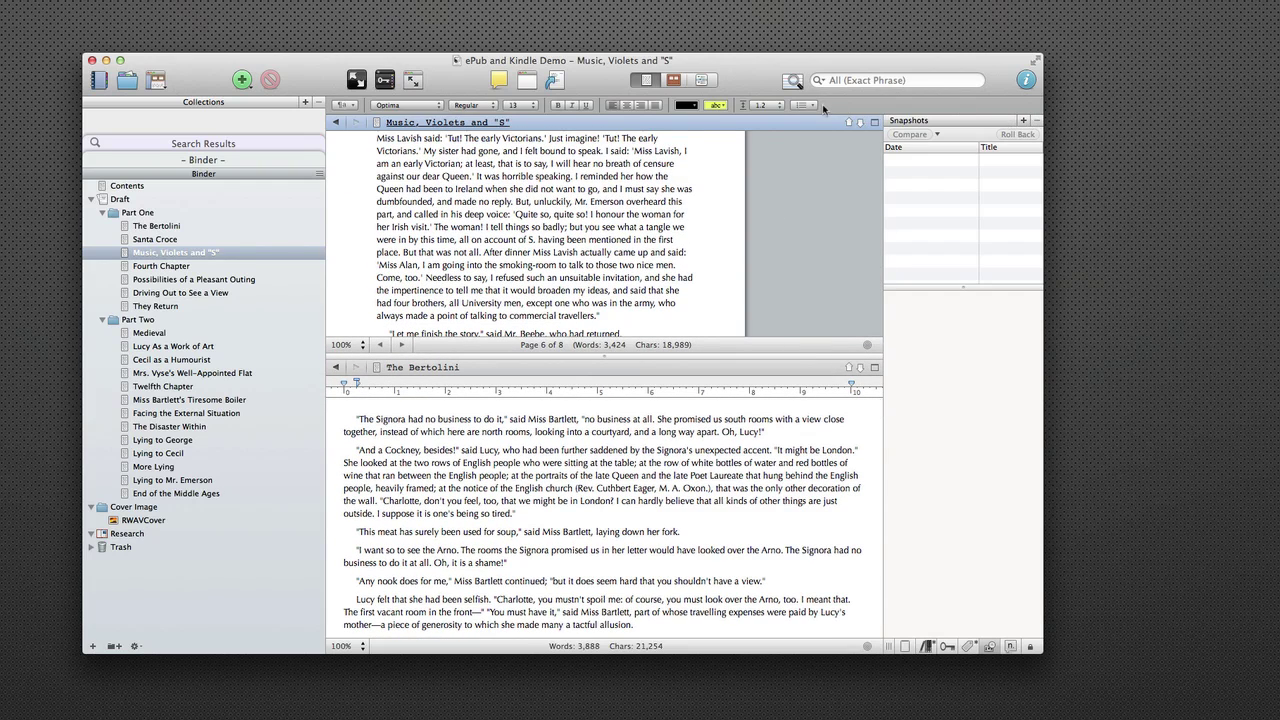
{"action": "scroll", "coordinate": [745, 160], "scroll_direction": "up", "scroll_amount": 20}
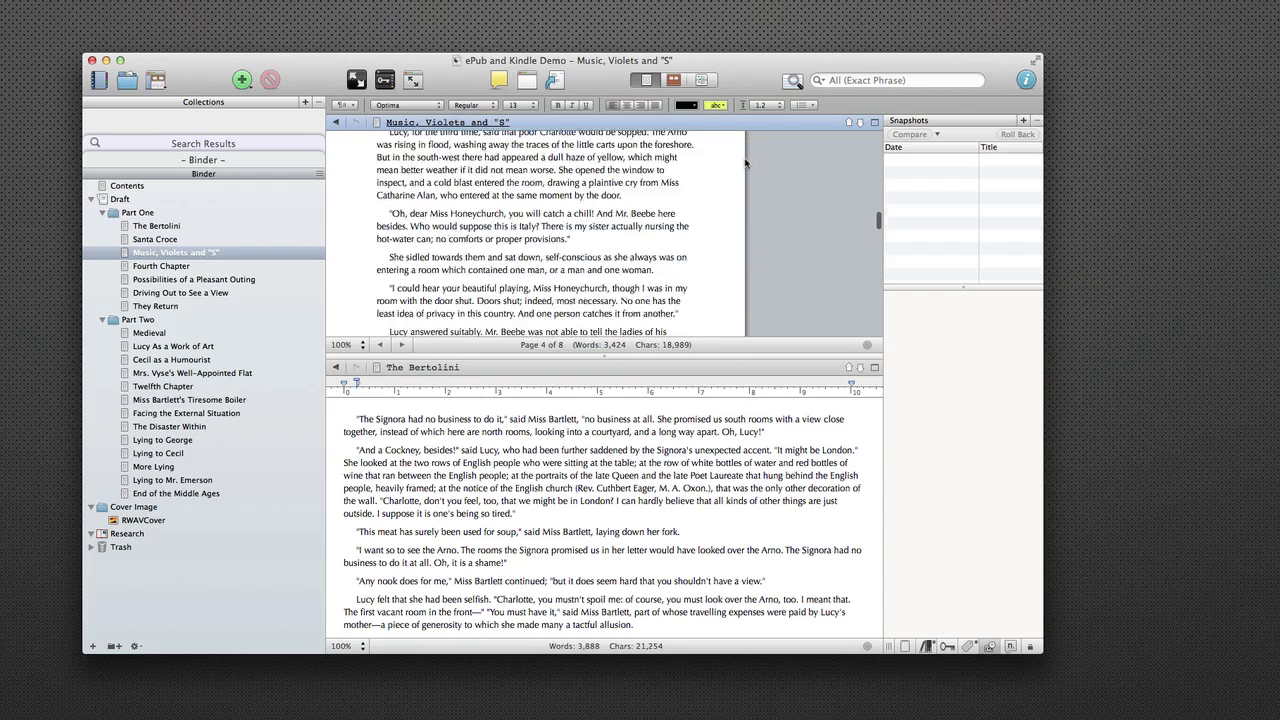
{"action": "scroll", "coordinate": [745, 160], "scroll_direction": "up", "scroll_amount": 5}
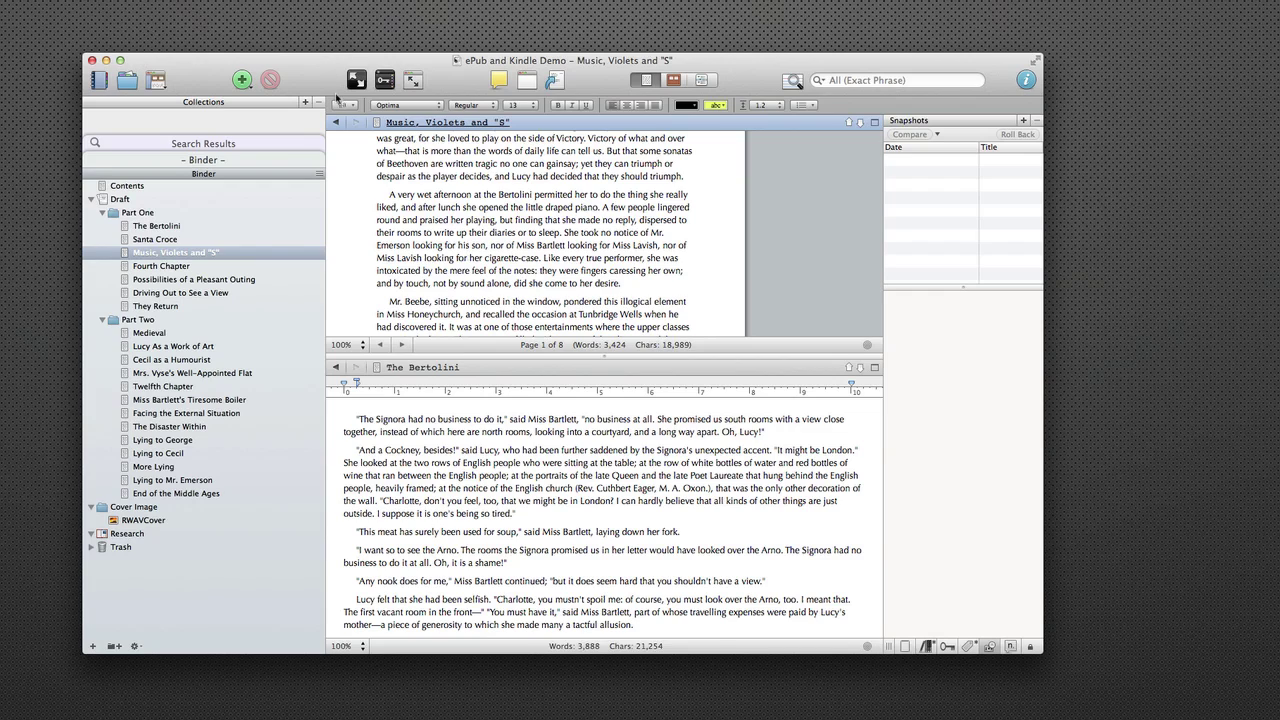
{"action": "scroll", "coordinate": [541, 287], "scroll_direction": "up", "scroll_amount": 3}
{"action": "scroll", "coordinate": [541, 287], "scroll_direction": "up", "scroll_amount": 3}
{"action": "scroll", "coordinate": [540, 289], "scroll_direction": "down", "scroll_amount": 10}
{"action": "scroll", "coordinate": [540, 289], "scroll_direction": "down", "scroll_amount": 10}
{"action": "scroll", "coordinate": [540, 286], "scroll_direction": "down", "scroll_amount": 15}
{"action": "scroll", "coordinate": [540, 287], "scroll_direction": "down", "scroll_amount": 10}
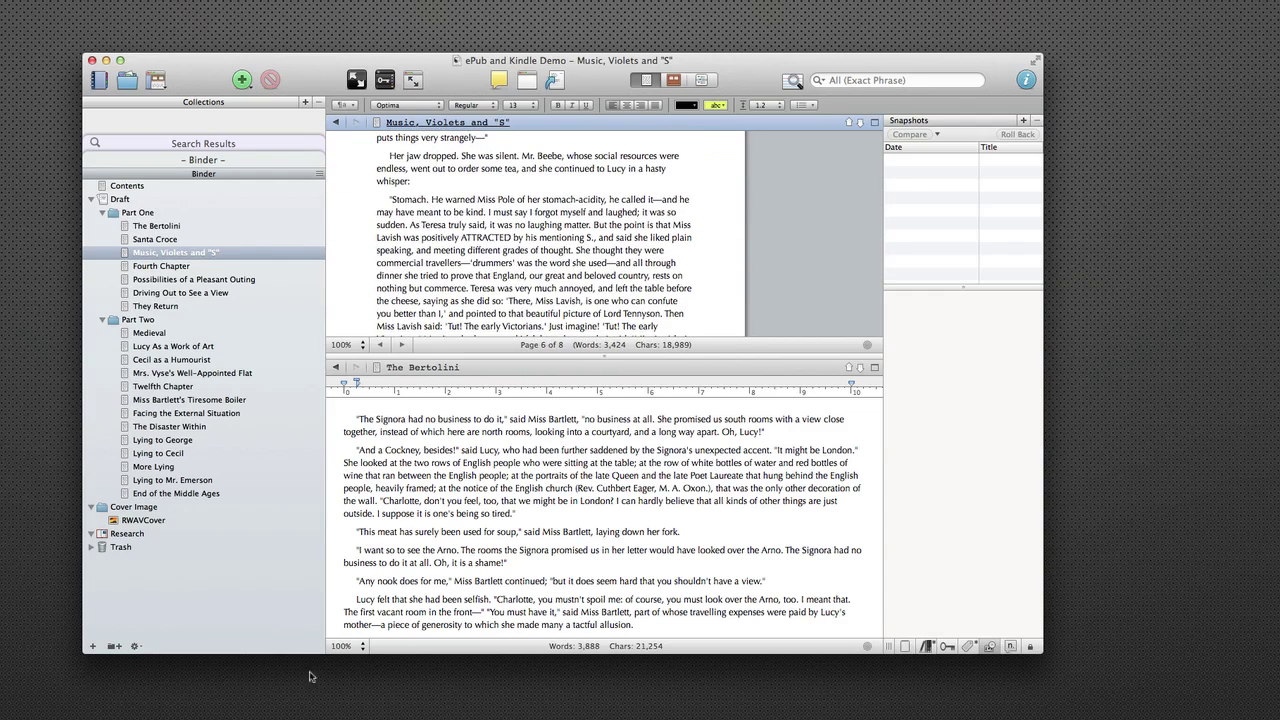
Step: Load They Return, Part Two, Twelfth Chapter, The Disaster Within, then Santa Croce in the top editor
{"action": "left_click", "coordinate": [167, 311]}
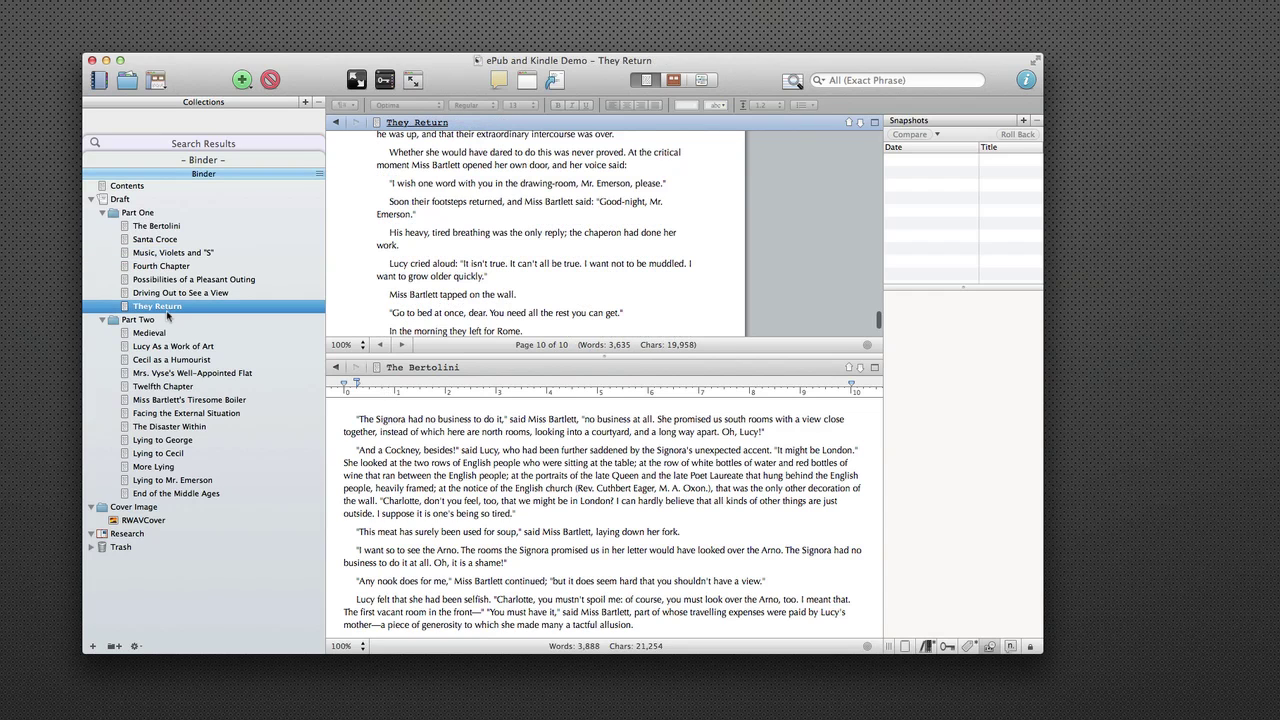
{"action": "left_click", "coordinate": [174, 285]}
{"action": "left_click", "coordinate": [147, 321]}
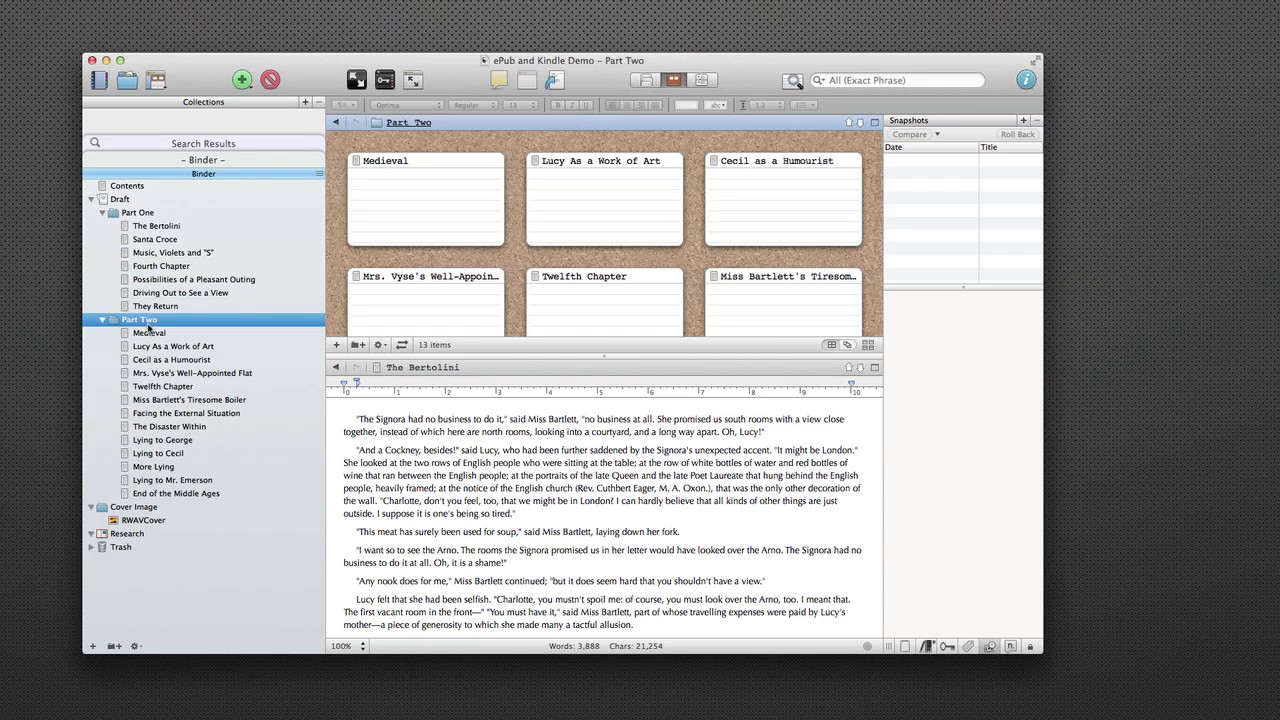
{"action": "left_click", "coordinate": [158, 346]}
{"action": "left_click", "coordinate": [172, 388]}
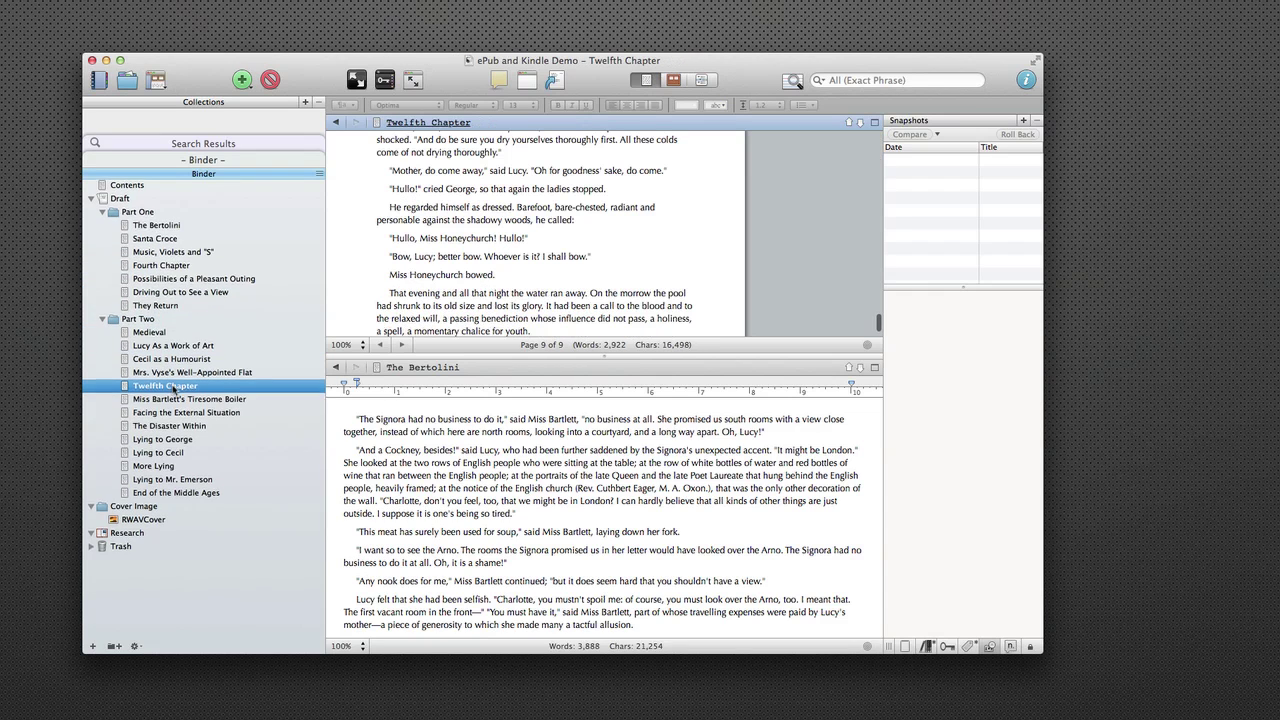
{"action": "left_click", "coordinate": [180, 426]}
{"action": "left_click", "coordinate": [199, 241]}
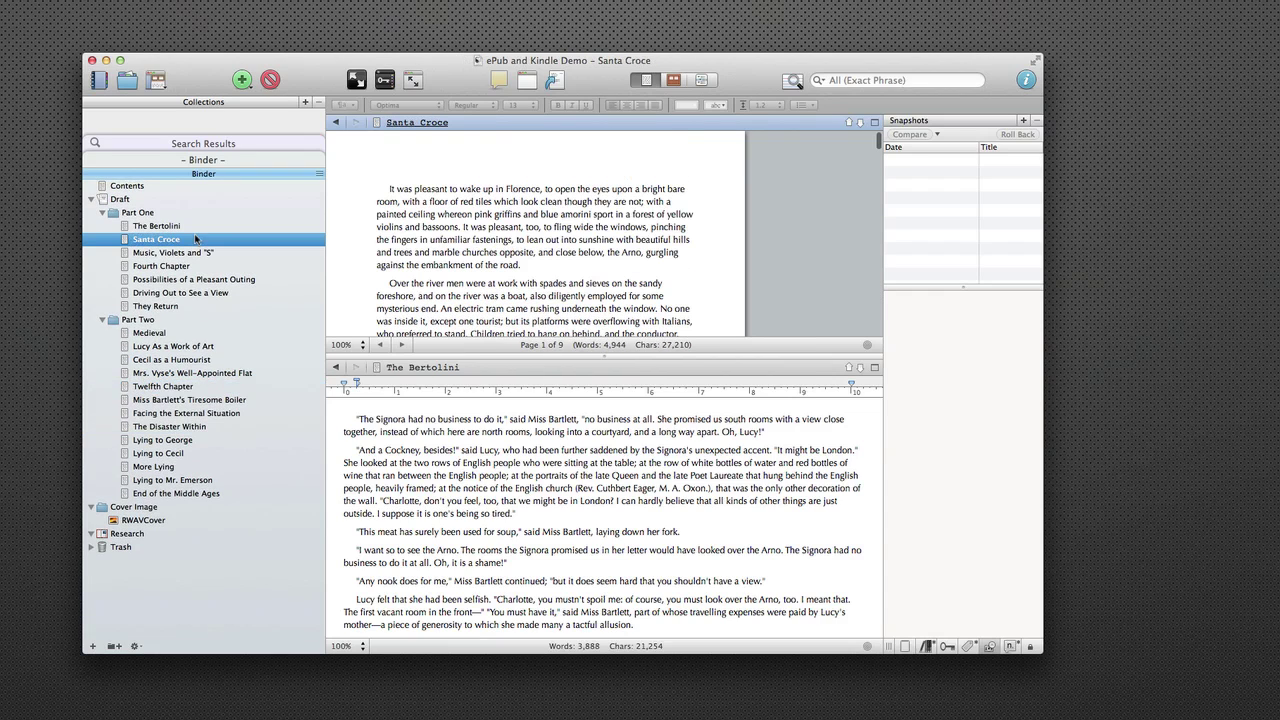
{"action": "left_click", "coordinate": [204, 161]}
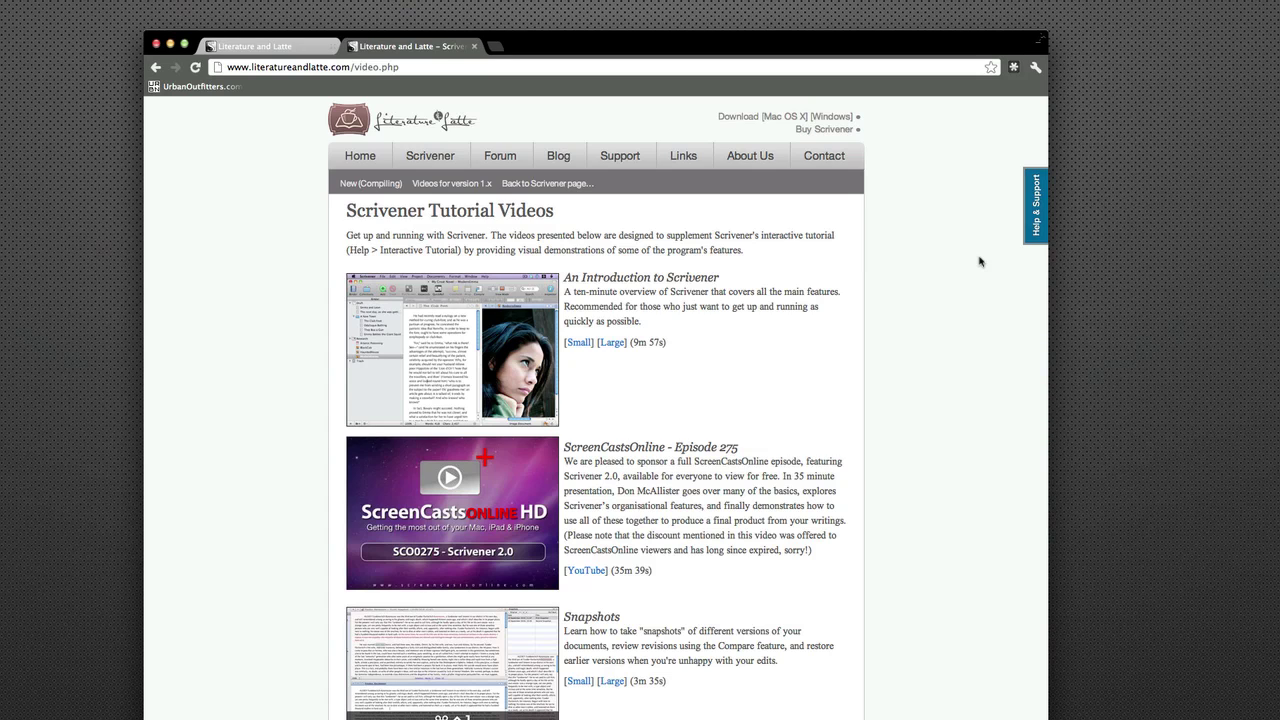
Step: Scroll the Tutorial Videos list to the MathType and Introduction to Compile entries, briefly highlighting 'MathType'
{"action": "scroll", "coordinate": [979, 261], "scroll_direction": "down", "scroll_amount": 7}
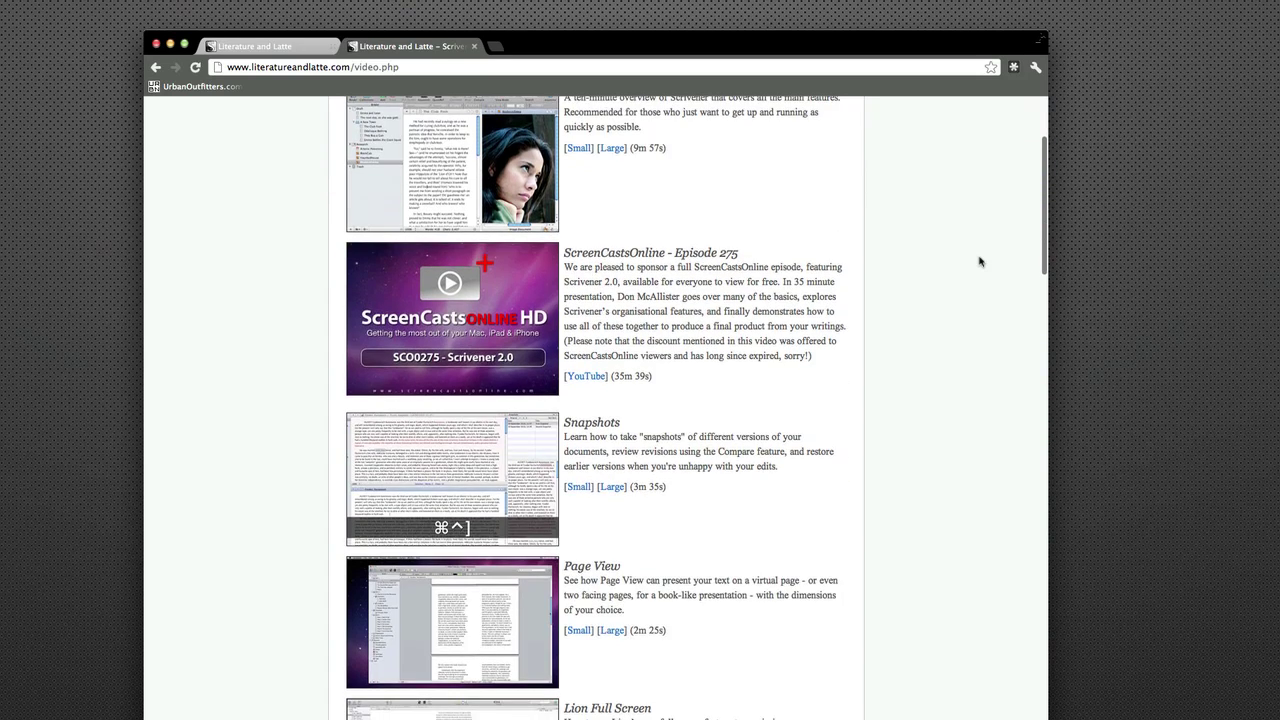
{"action": "scroll", "coordinate": [979, 261], "scroll_direction": "down", "scroll_amount": 2}
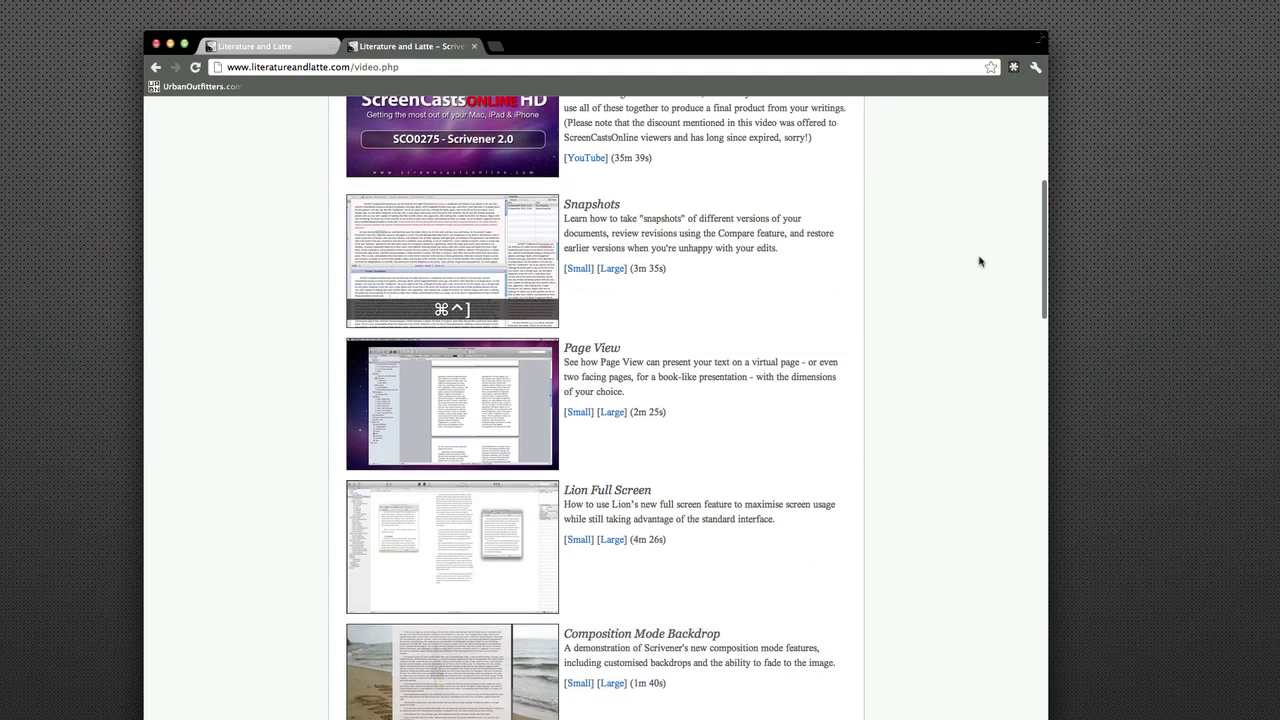
{"action": "scroll", "coordinate": [979, 261], "scroll_direction": "down", "scroll_amount": 7}
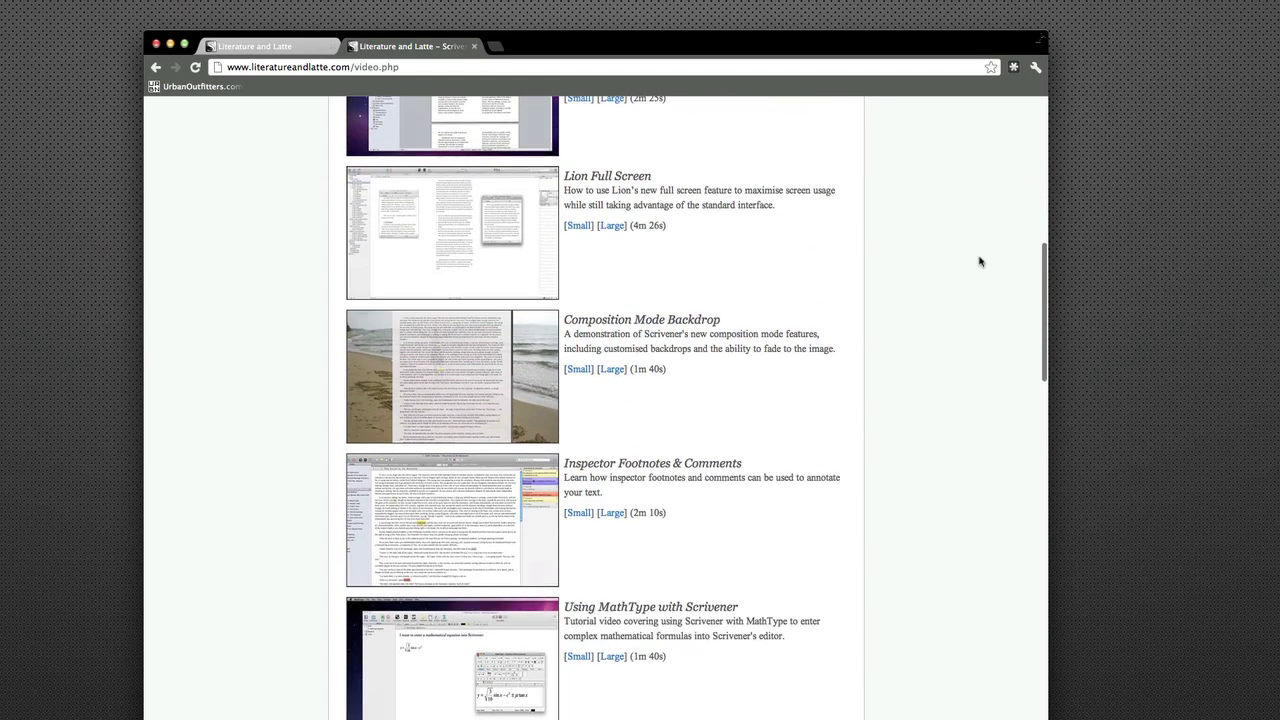
{"action": "scroll", "coordinate": [979, 261], "scroll_direction": "down", "scroll_amount": 1}
{"action": "scroll", "coordinate": [979, 261], "scroll_direction": "down", "scroll_amount": 2}
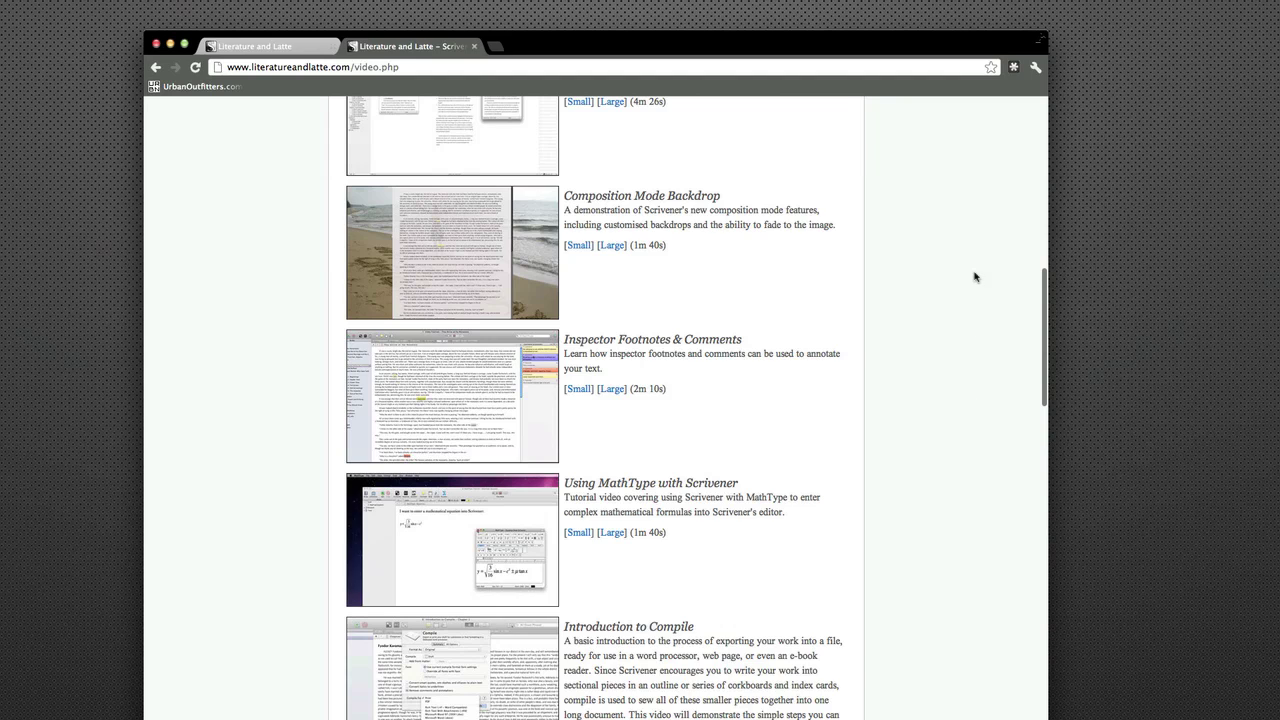
{"action": "scroll", "coordinate": [975, 275], "scroll_direction": "down", "scroll_amount": 3}
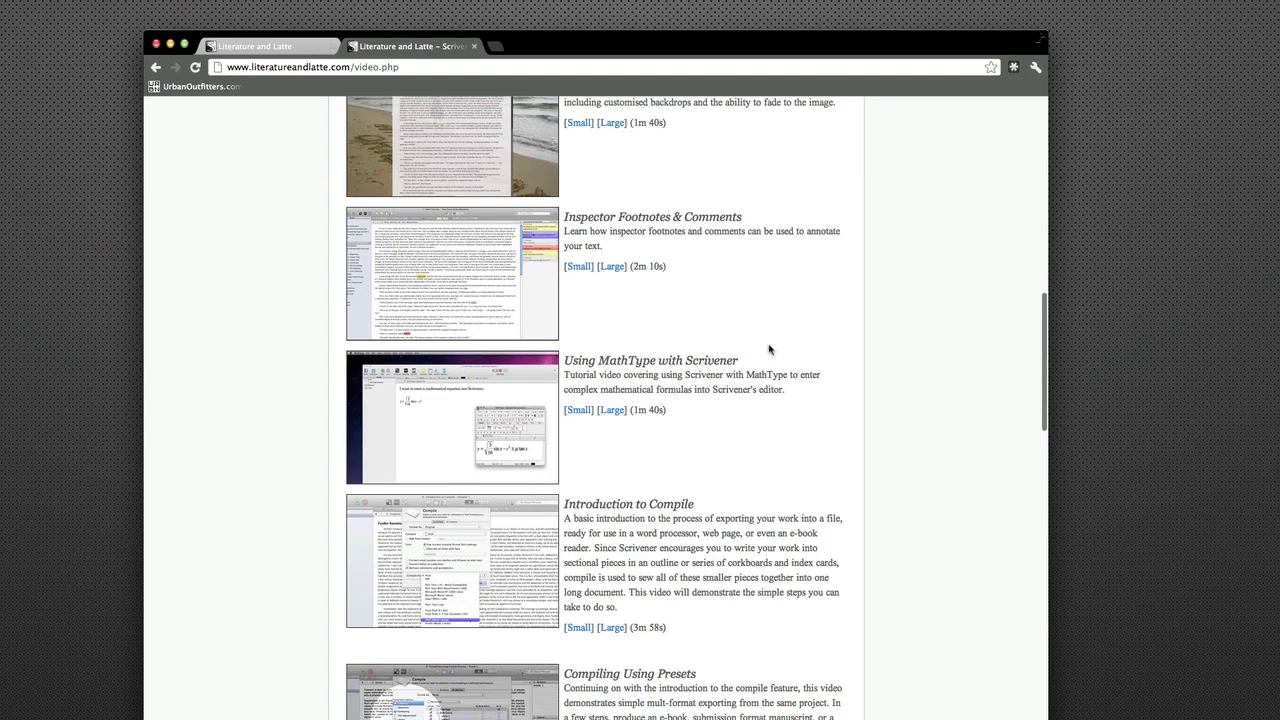
{"action": "left_click_drag", "start_coordinate": [656, 360], "coordinate": [598, 362]}
{"action": "left_click", "coordinate": [601, 356]}
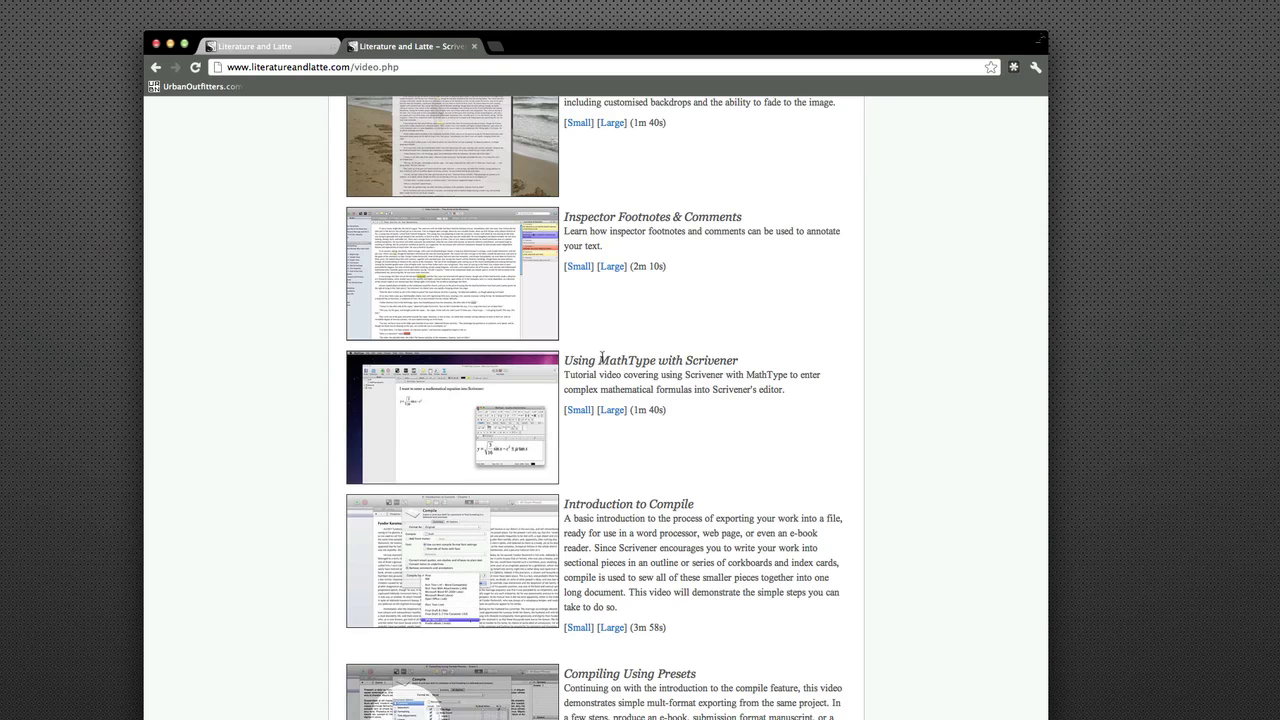
Step: Scroll down past the compile videos to Folder Sync and Simplenote Sync, then back up
{"action": "scroll", "coordinate": [697, 460], "scroll_direction": "down", "scroll_amount": 2}
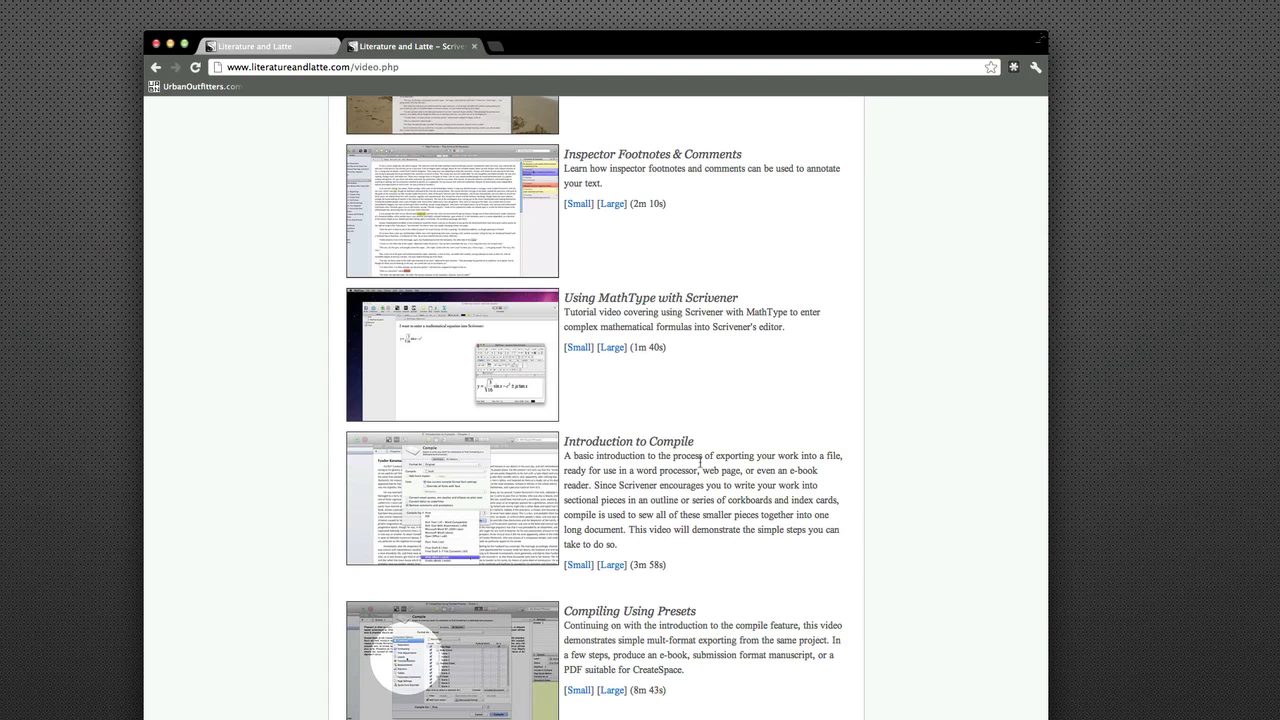
{"action": "scroll", "coordinate": [700, 462], "scroll_direction": "down", "scroll_amount": 4}
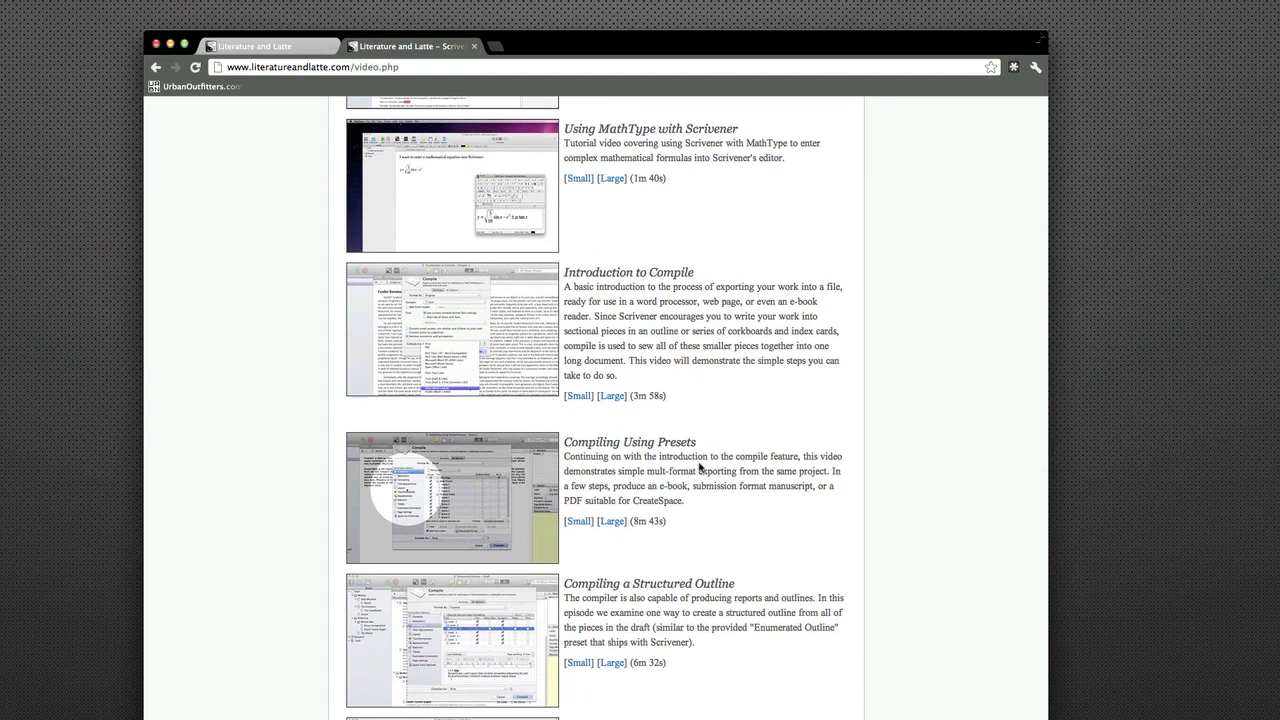
{"action": "scroll", "coordinate": [700, 465], "scroll_direction": "down", "scroll_amount": 1}
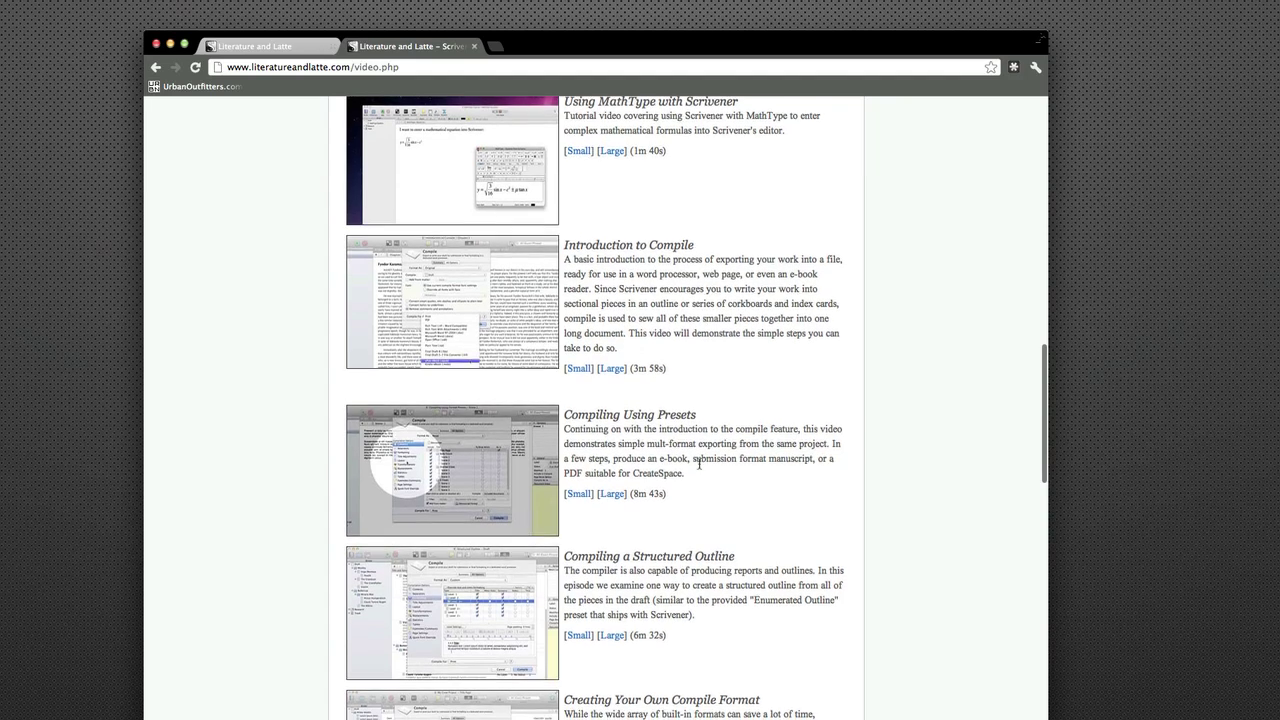
{"action": "scroll", "coordinate": [699, 463], "scroll_direction": "down", "scroll_amount": 5}
{"action": "scroll", "coordinate": [699, 465], "scroll_direction": "down", "scroll_amount": 13}
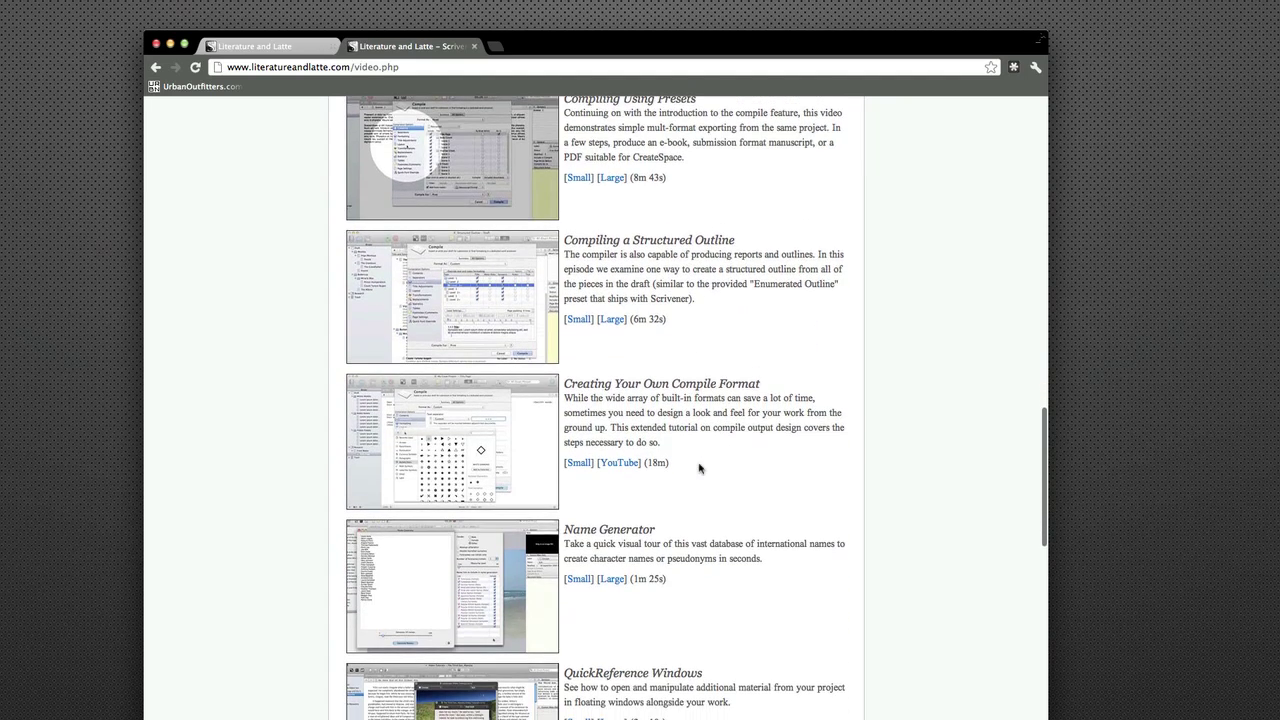
{"action": "scroll", "coordinate": [699, 463], "scroll_direction": "down", "scroll_amount": 17}
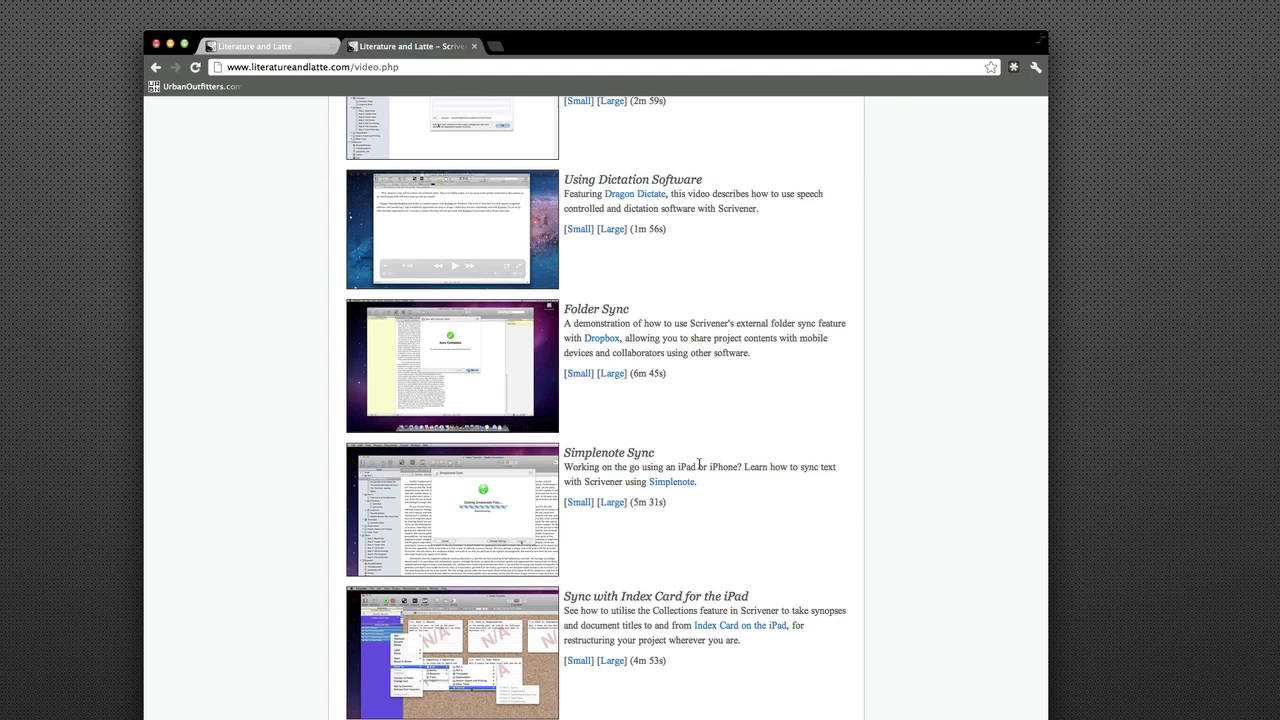
{"action": "scroll", "coordinate": [577, 310], "scroll_direction": "up", "scroll_amount": 20}
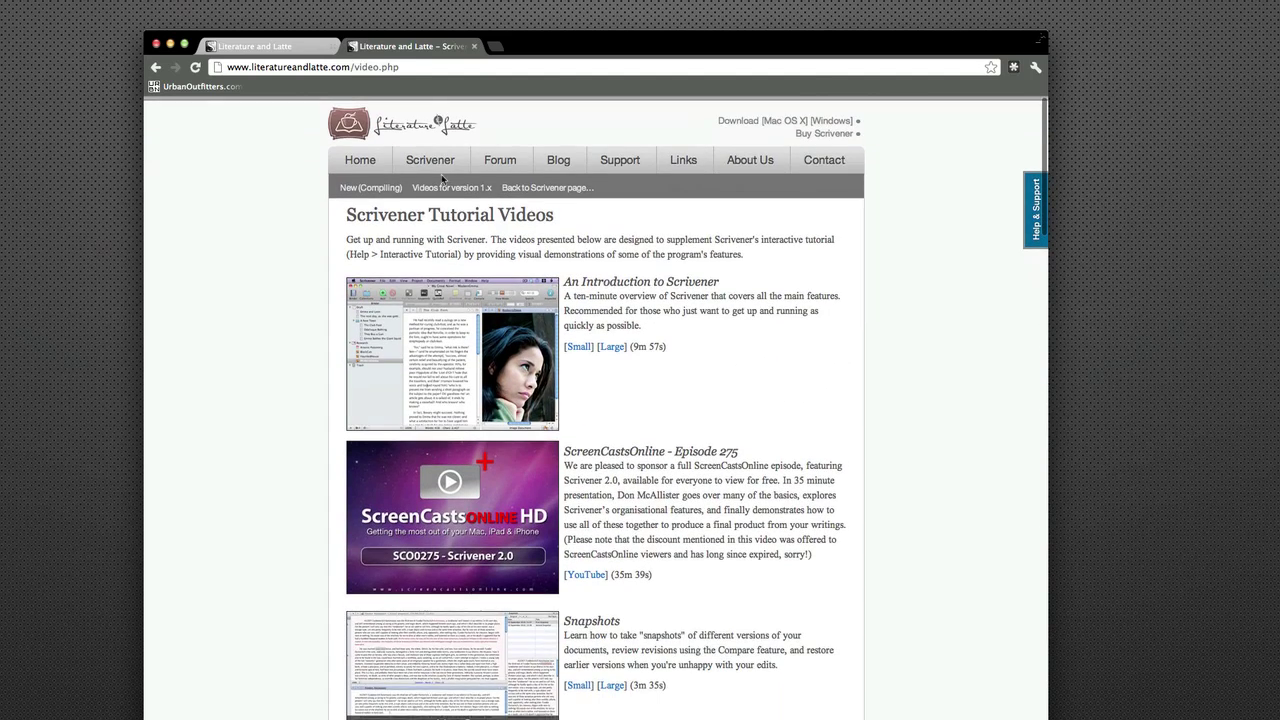
Step: Load the Scrivener product page (scrivener.php) from the site's navigation bar
{"action": "left_click", "coordinate": [411, 158]}
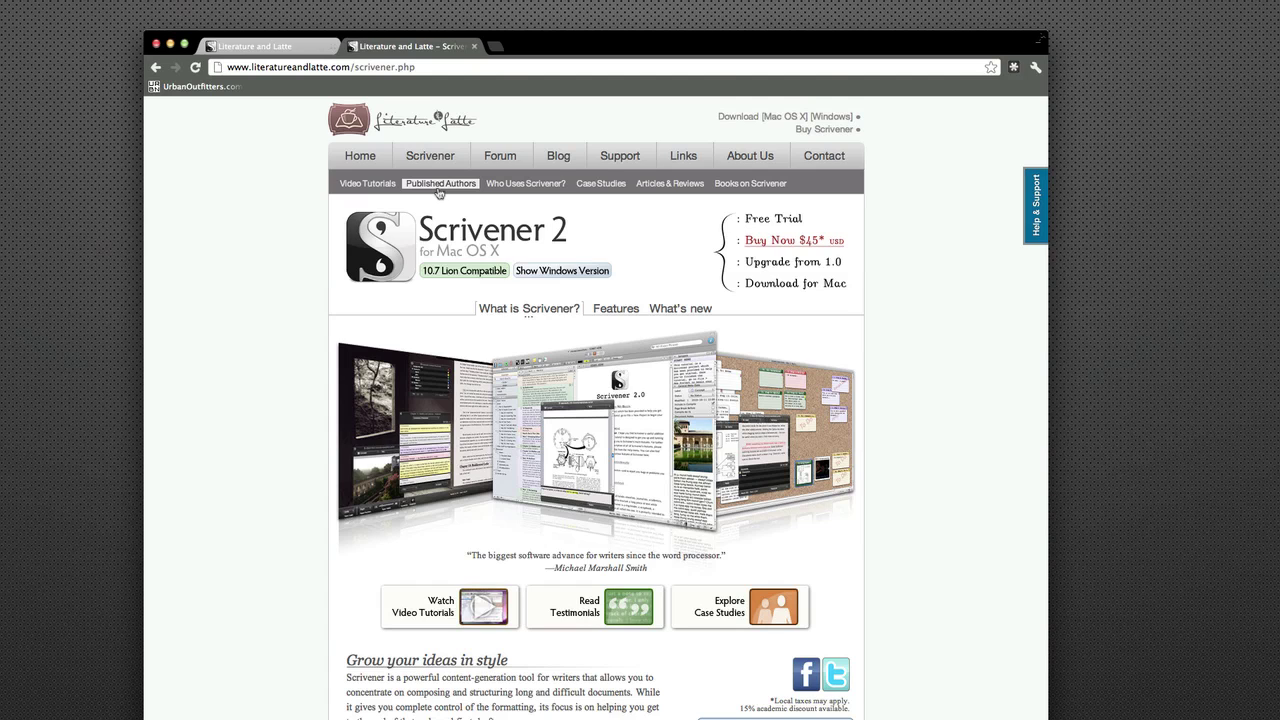
{"action": "scroll", "coordinate": [438, 193], "scroll_direction": "down", "scroll_amount": 2}
{"action": "scroll", "coordinate": [438, 193], "scroll_direction": "up", "scroll_amount": 2}
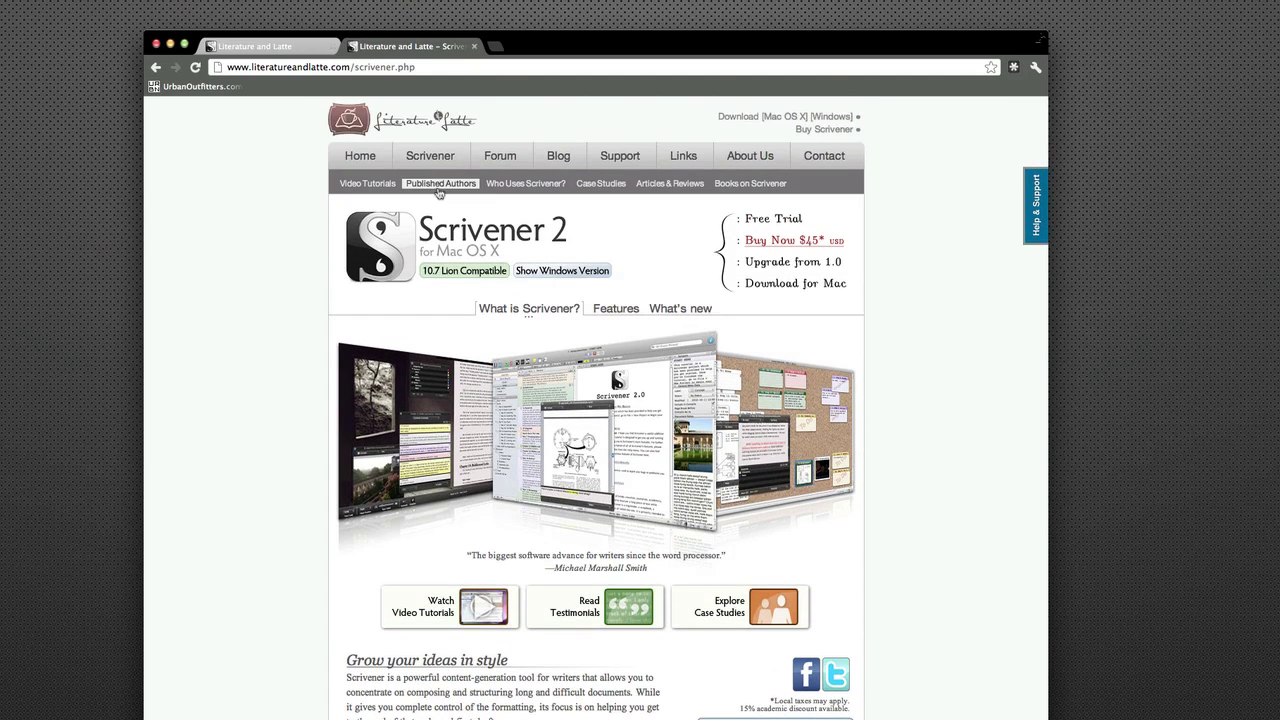